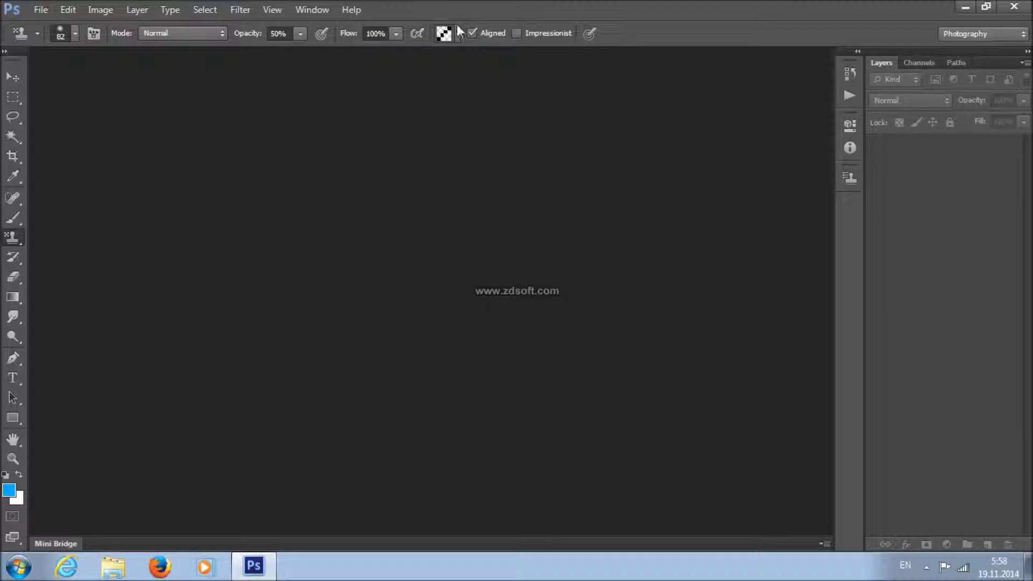
# Open the JPEG image 1 from the Desktop.
pyautogui.click(40, 9)
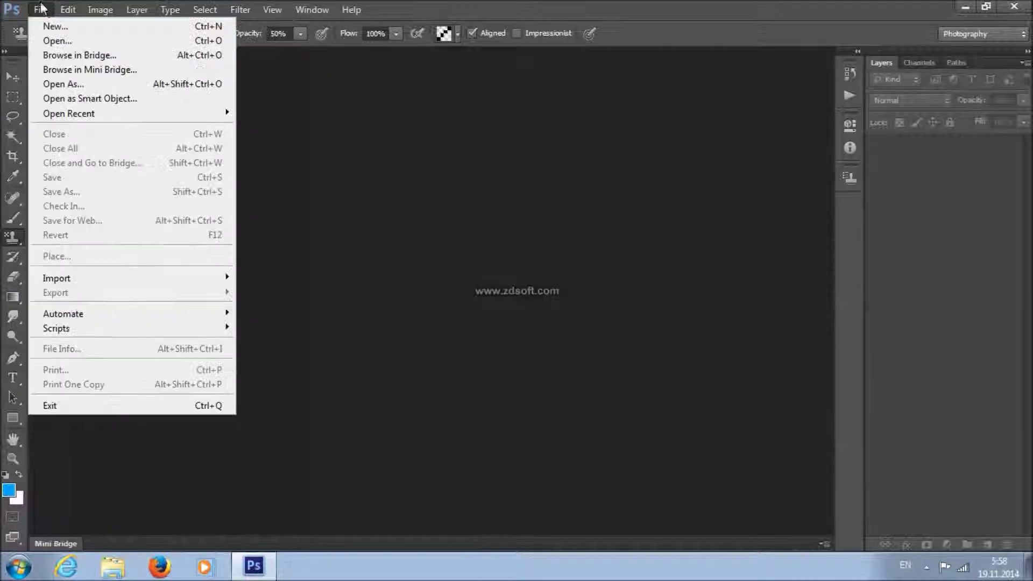
pyautogui.click(99, 43)
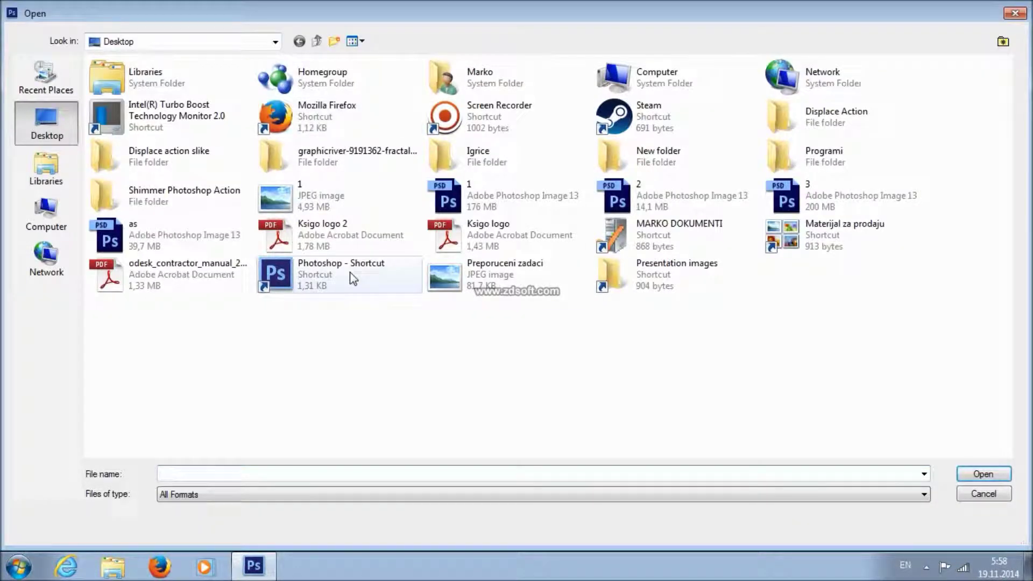
pyautogui.click(323, 196)
pyautogui.click(983, 474)
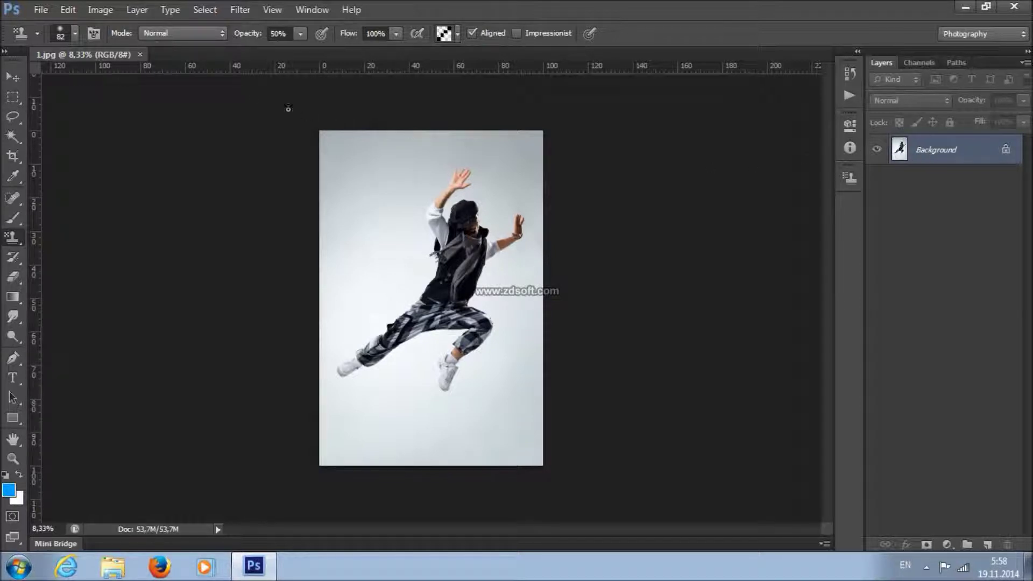
pyautogui.click(137, 9)
pyautogui.moveTo(161, 27)
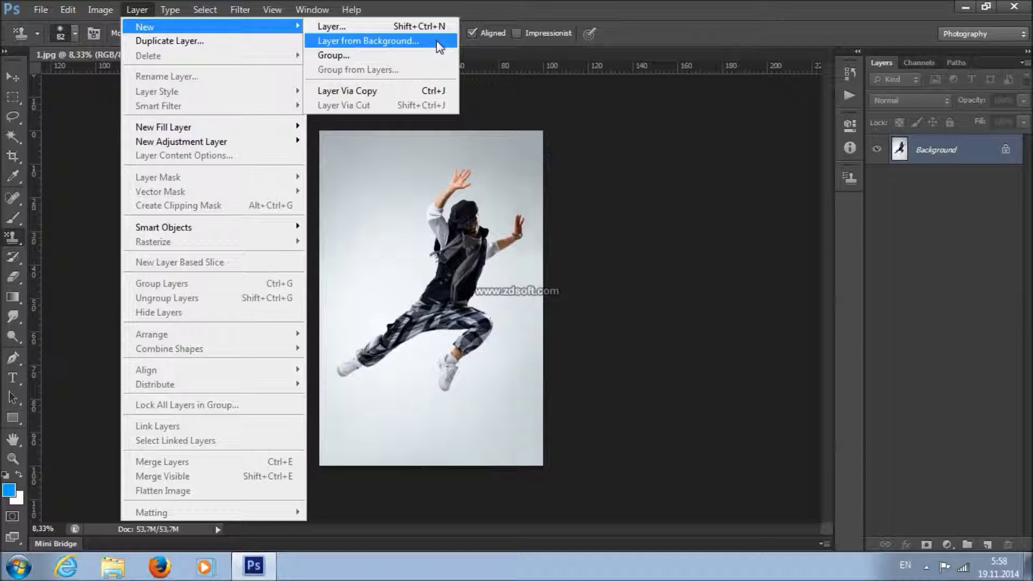
pyautogui.click(425, 11)
pyautogui.click(100, 10)
pyautogui.moveTo(240, 36)
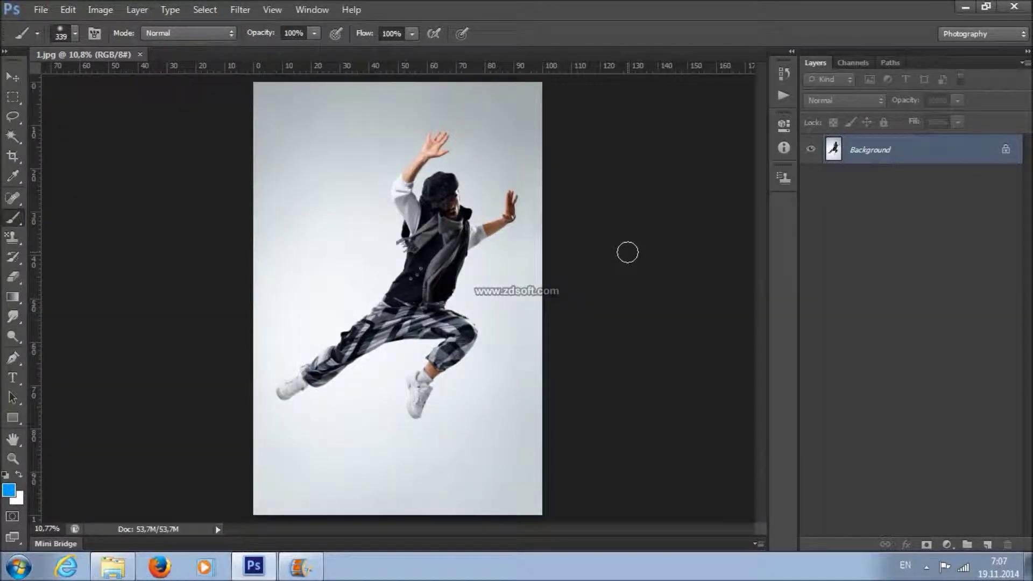
# Load the Line Pattern file from the Desktop into the Pattern Stamp Tool's pattern presets.
pyautogui.moveTo(12, 237); pyautogui.dragTo(82, 251)
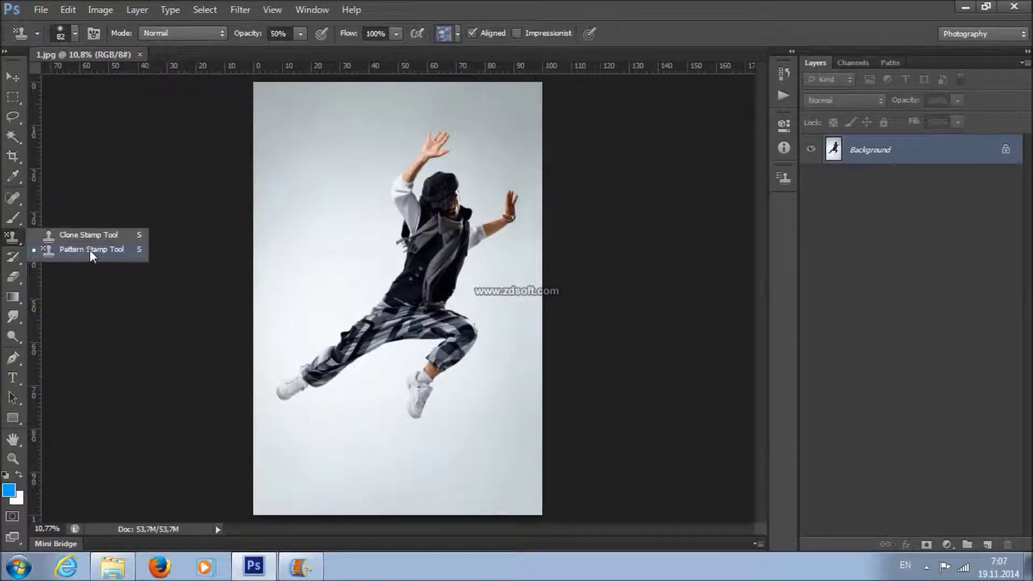
pyautogui.click(90, 249)
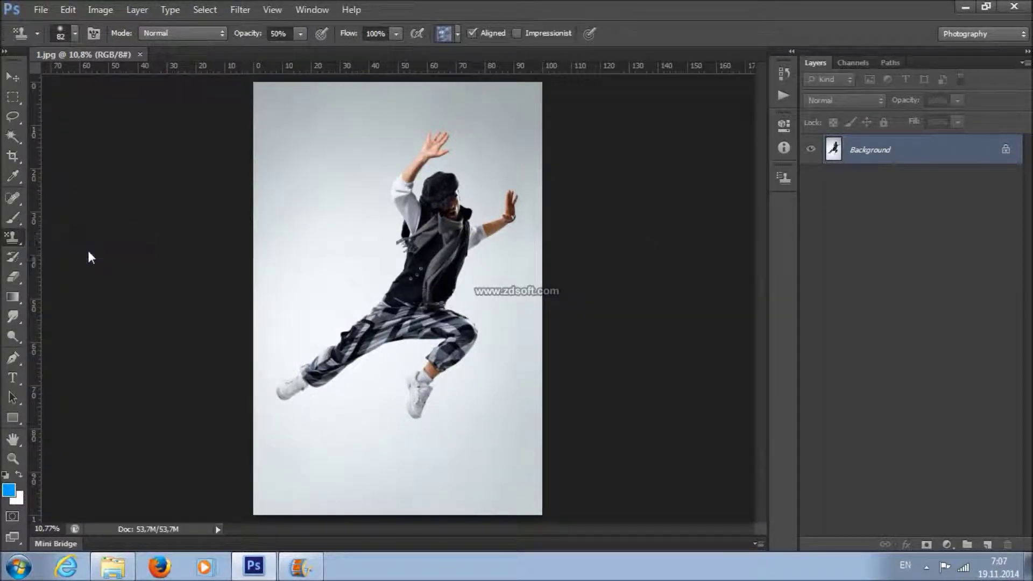
pyautogui.click(456, 34)
pyautogui.click(528, 59)
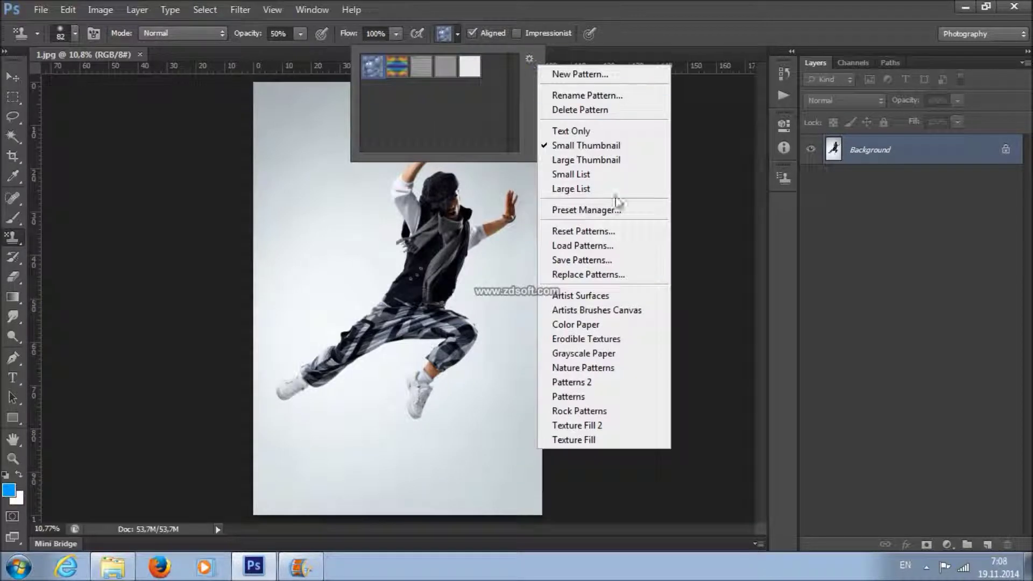
pyautogui.click(613, 246)
pyautogui.click(452, 164)
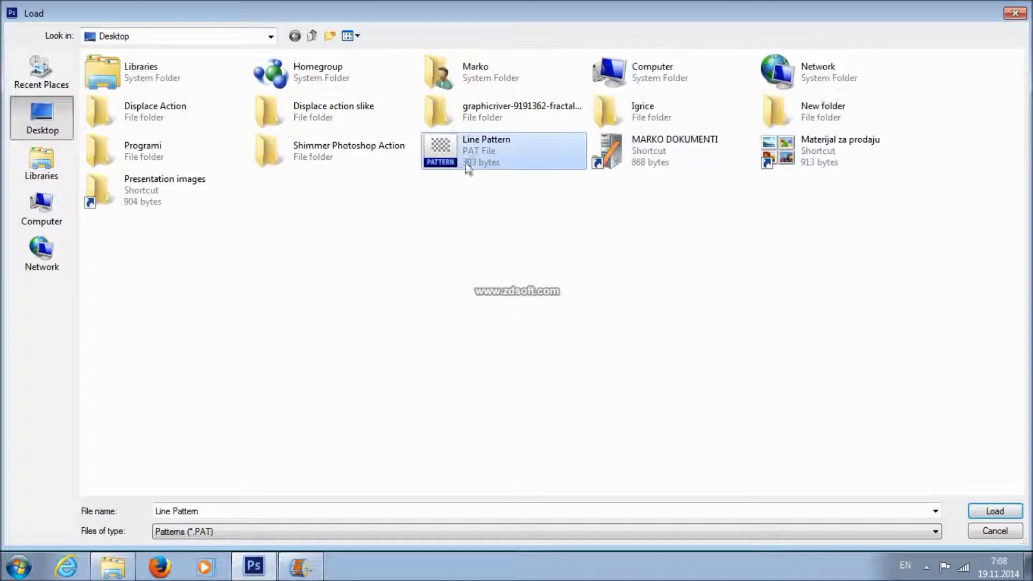
pyautogui.click(1006, 511)
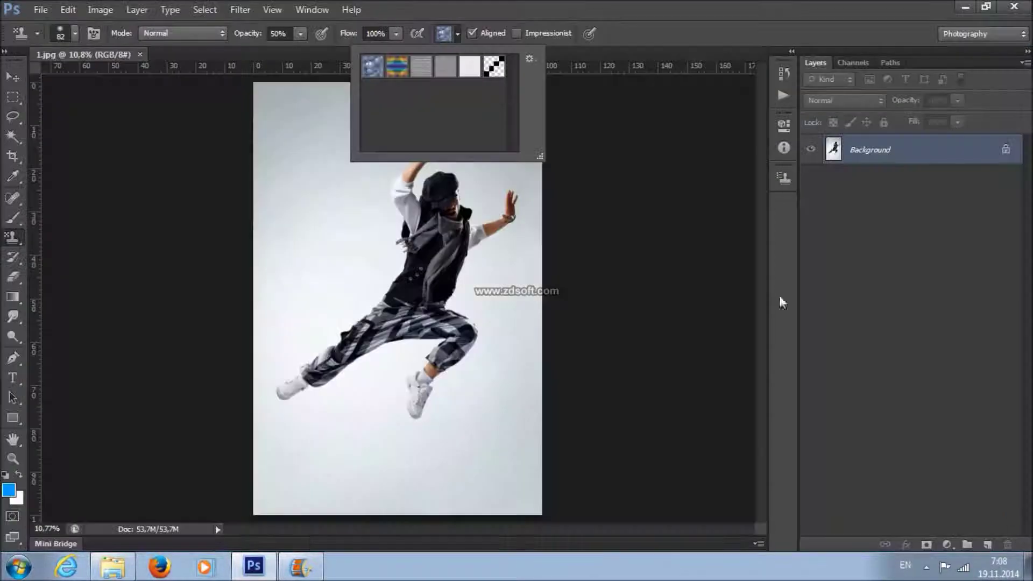
pyautogui.click(601, 54)
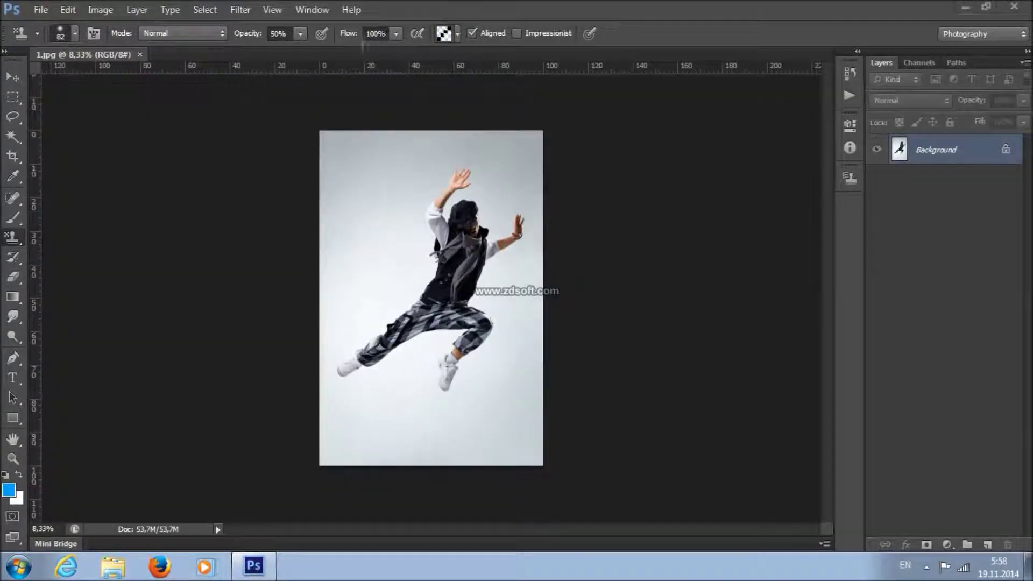
# Load the Displace Action file from the Displace Action folder into the available actions.
pyautogui.click(317, 11)
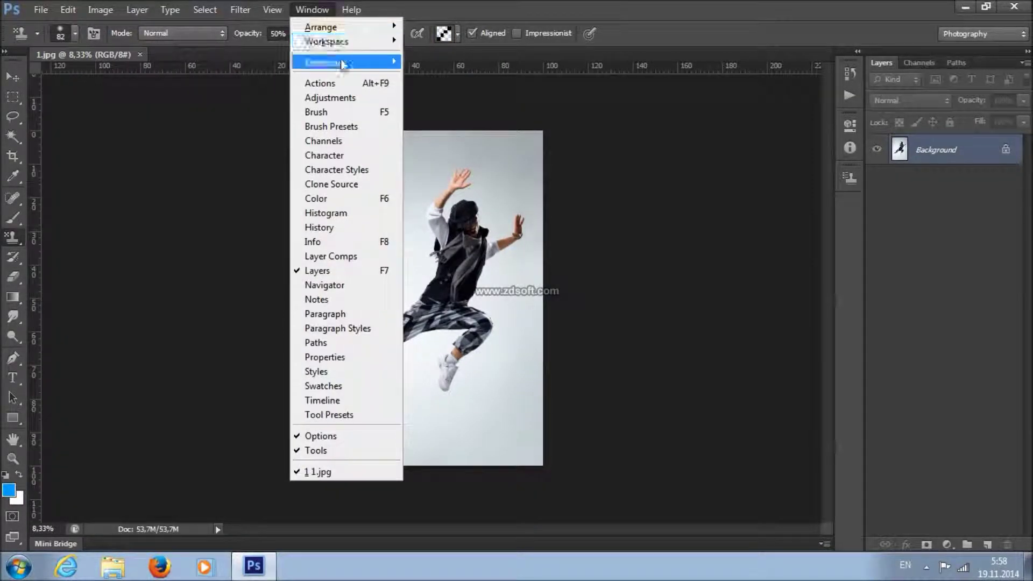
pyautogui.click(364, 83)
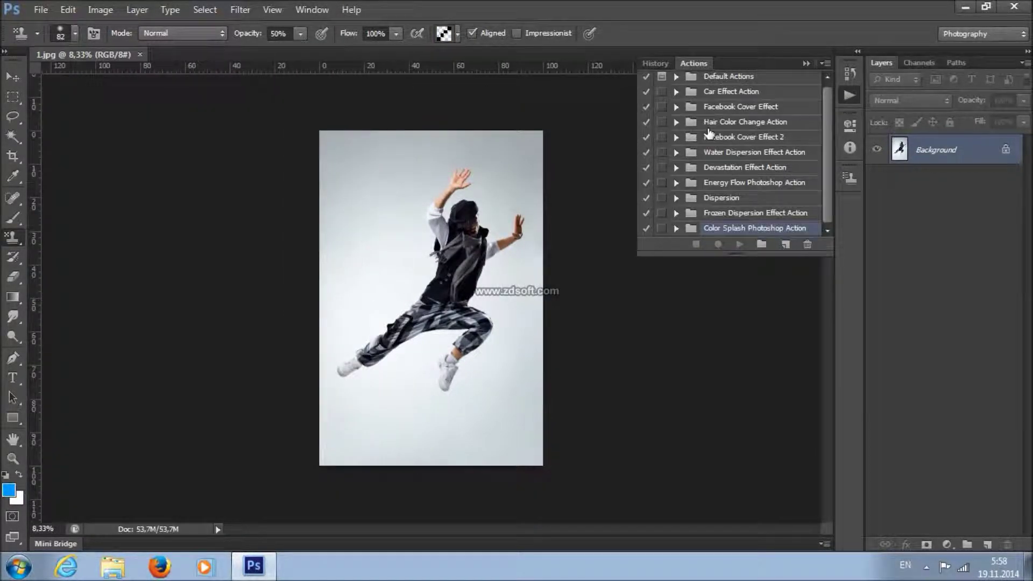
pyautogui.click(827, 63)
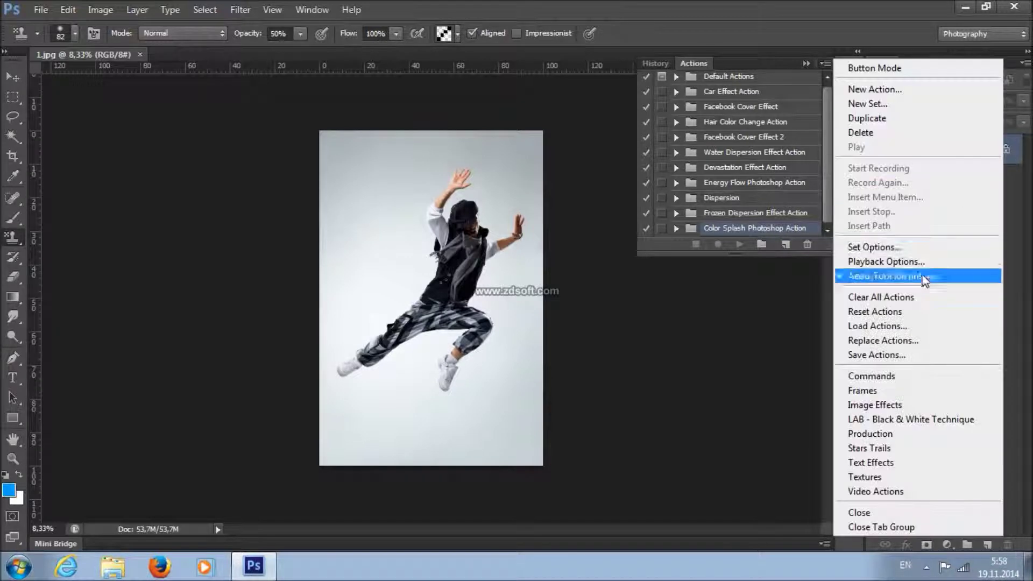
pyautogui.click(926, 327)
pyautogui.click(147, 103)
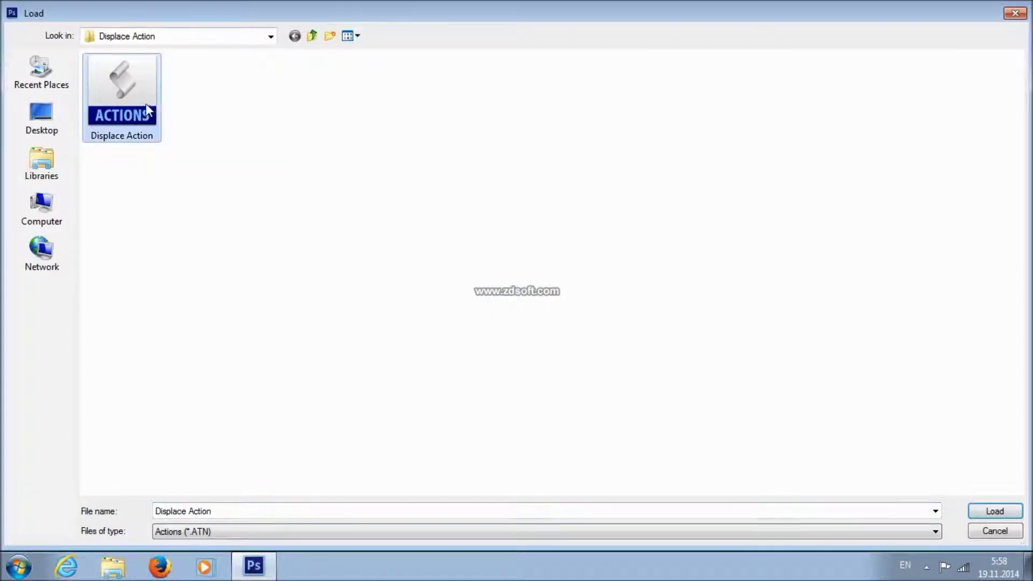
pyautogui.click(994, 510)
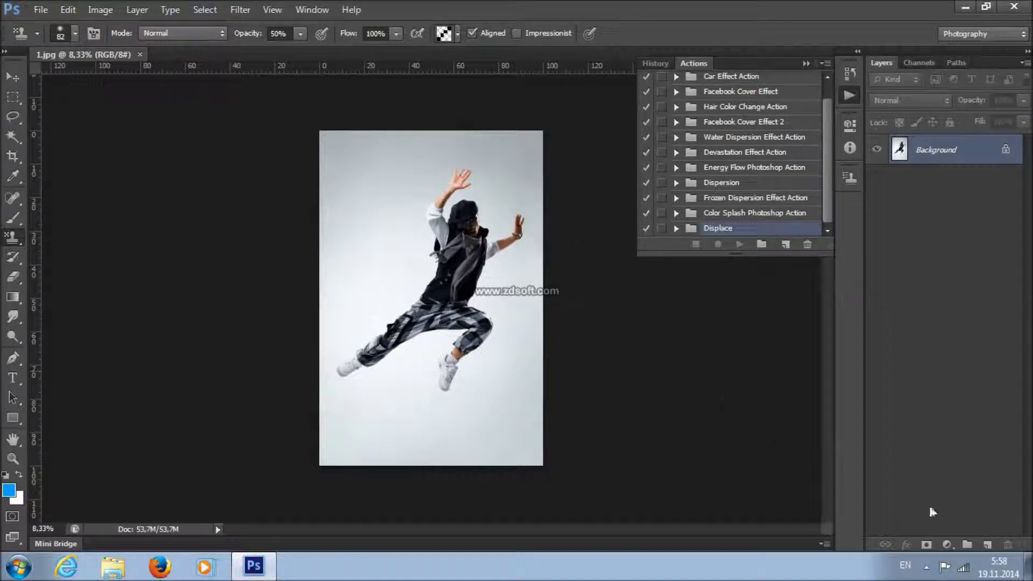
# Add a new layer and paint over the whole jumping dancer in blue with a 339 px brush.
pyautogui.click(988, 544)
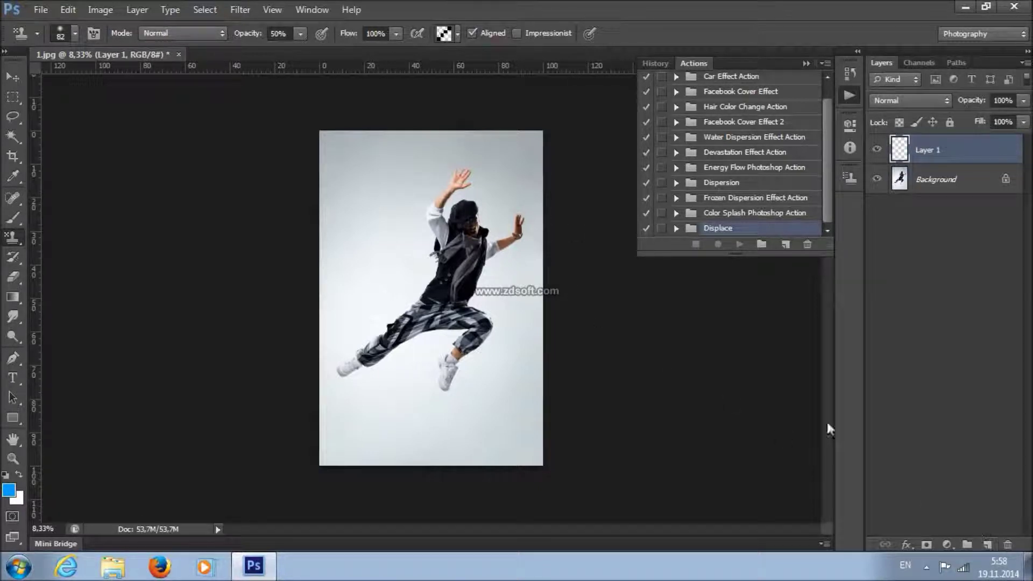
pyautogui.click(13, 218)
pyautogui.rightClick(388, 260)
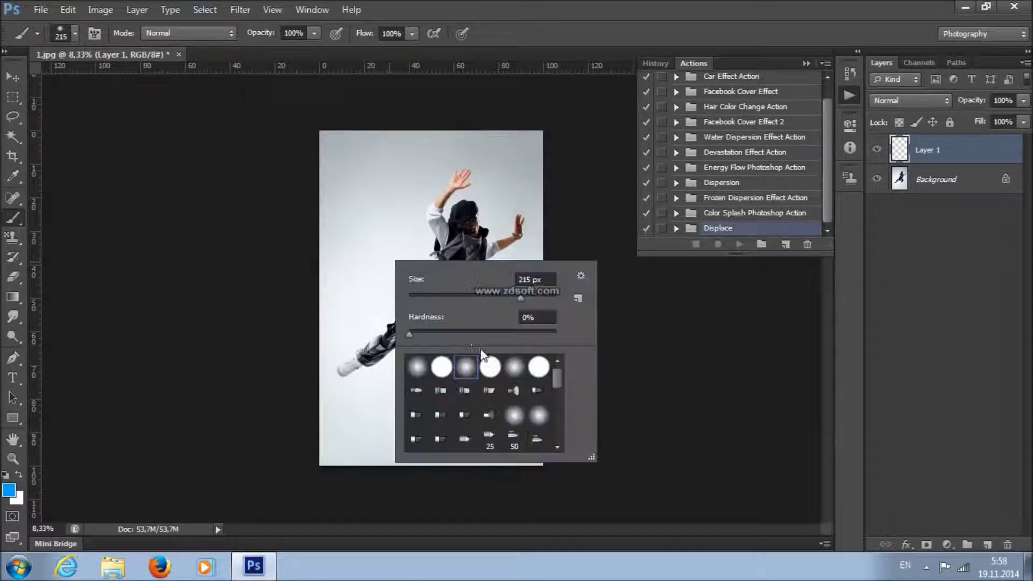
pyautogui.moveTo(520, 297); pyautogui.dragTo(517, 297)
pyautogui.press('Return')
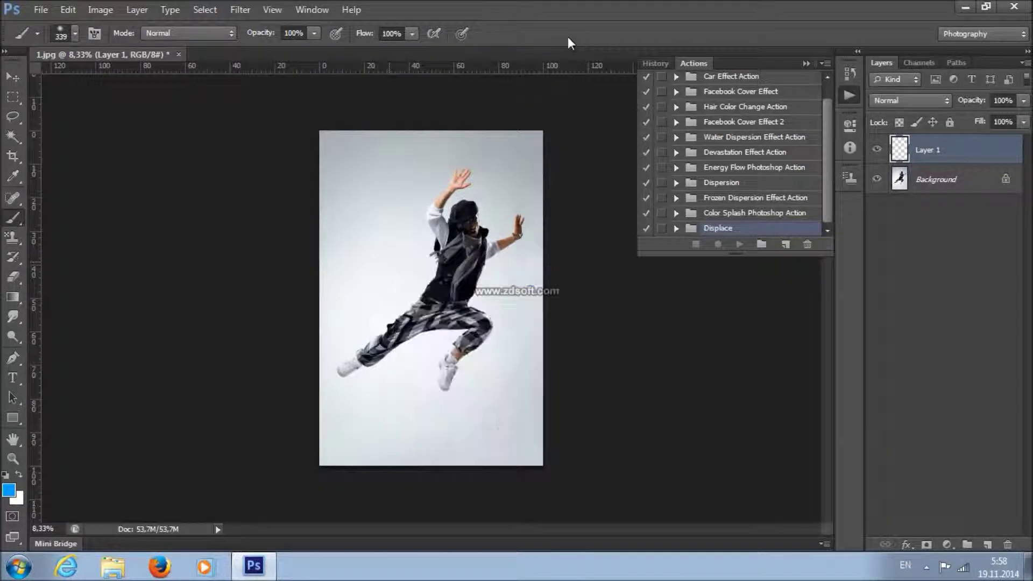
pyautogui.moveTo(460, 253)
pyautogui.mouseDown()
pyautogui.moveTo(458, 271)
pyautogui.moveTo(466, 249)
pyautogui.mouseUp()
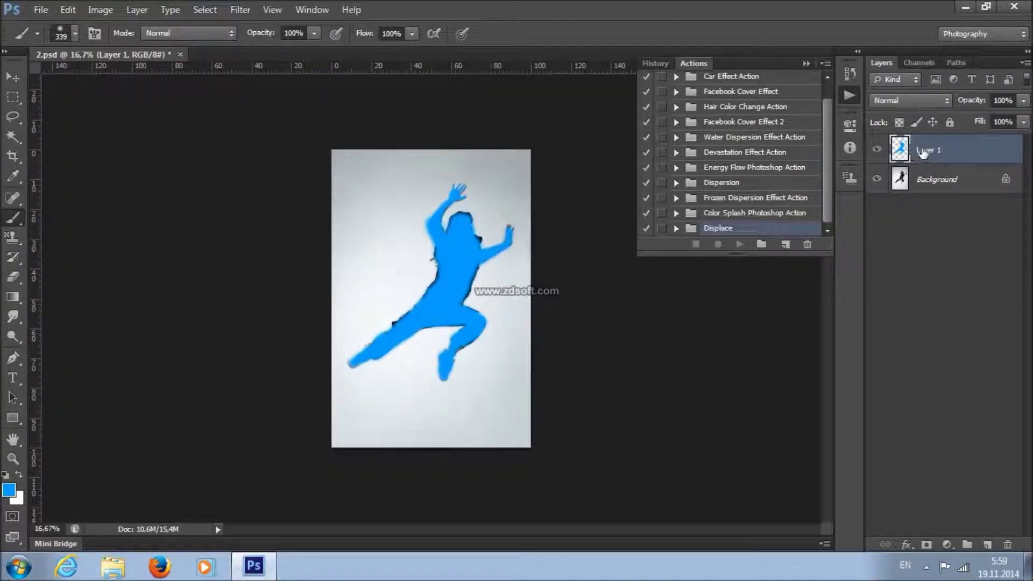
# Rename the painted layer as Brush.
pyautogui.doubleClick(938, 152)
pyautogui.write('Brush')
pyautogui.press('Return')
# Open the Canvas Size settings and switch the width and height units to pixels.
pyautogui.click(100, 9)
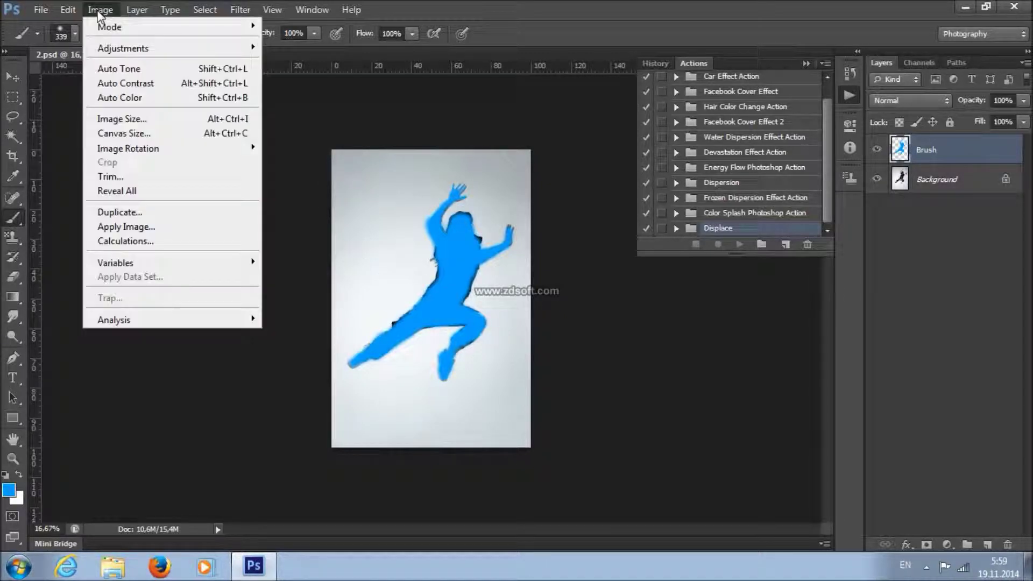
pyautogui.click(179, 133)
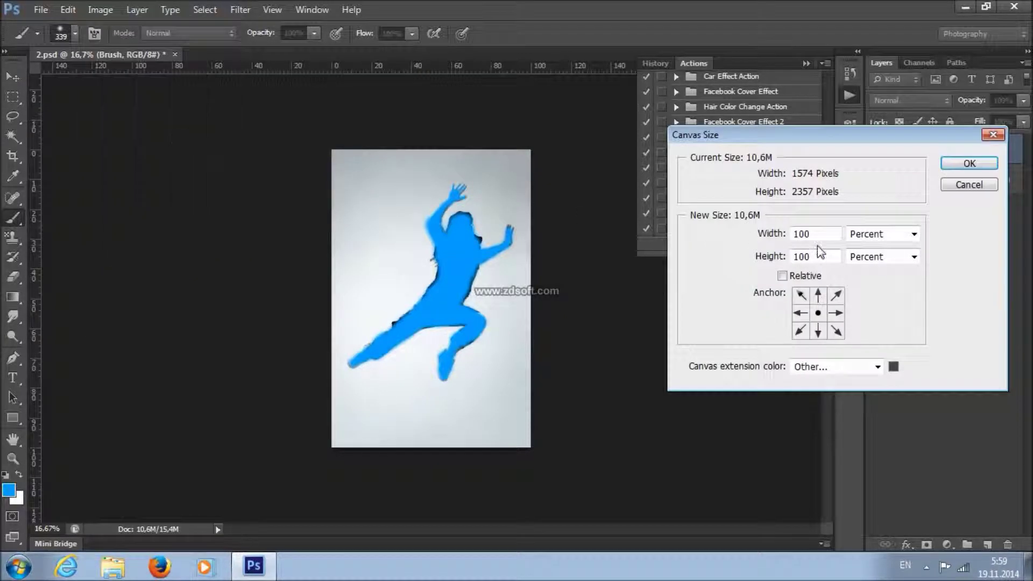
pyautogui.click(886, 234)
pyautogui.click(886, 262)
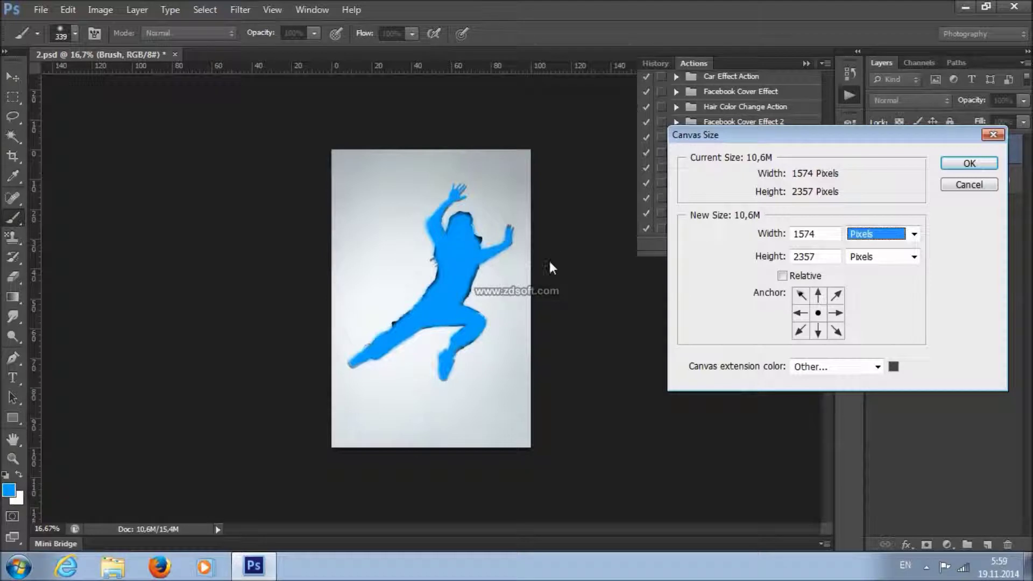
# Try the left, right, bottom and top canvas anchors, then restore the centre anchor.
pyautogui.click(800, 313)
pyautogui.doubleClick(825, 234)
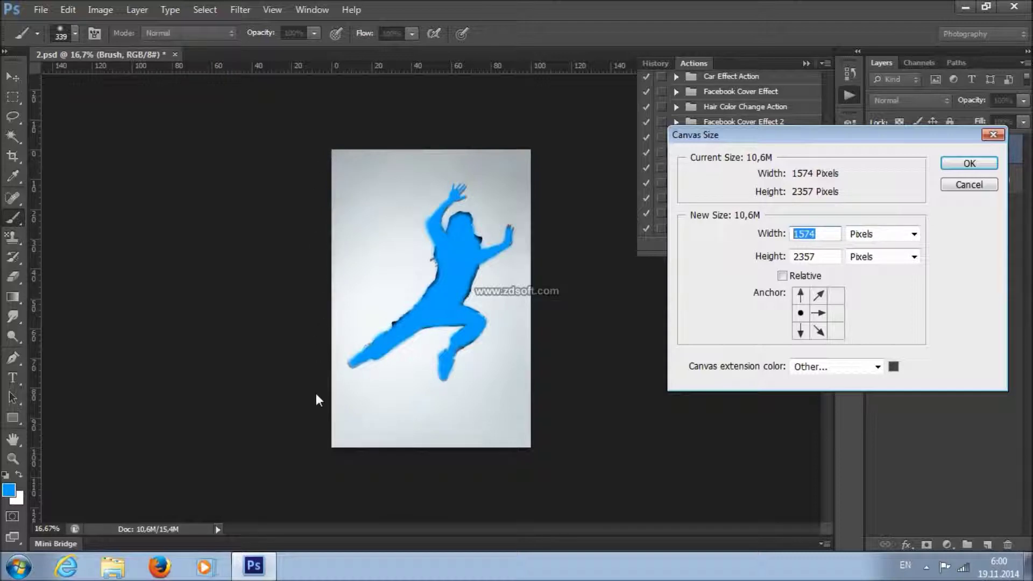
pyautogui.click(835, 313)
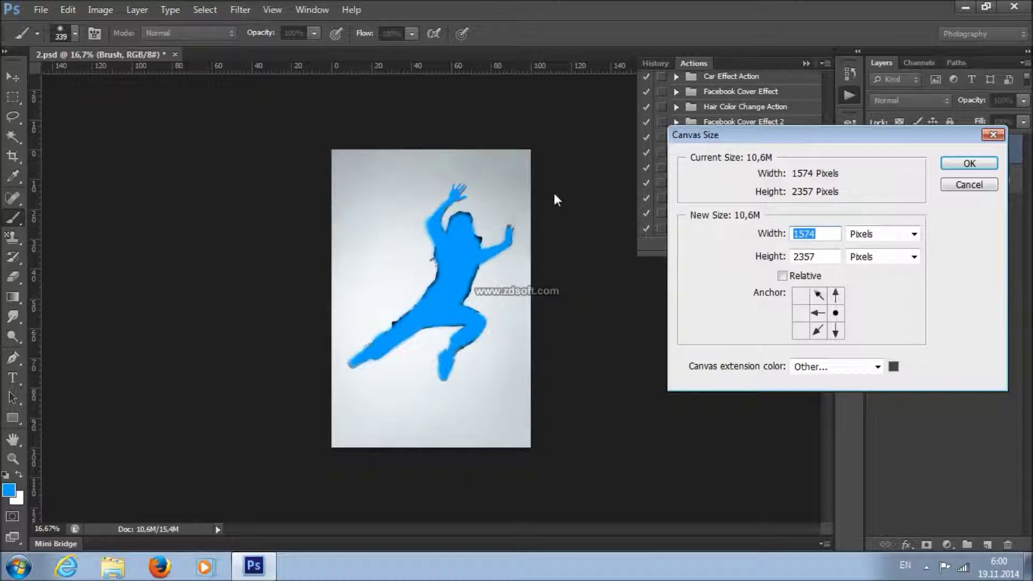
pyautogui.click(818, 314)
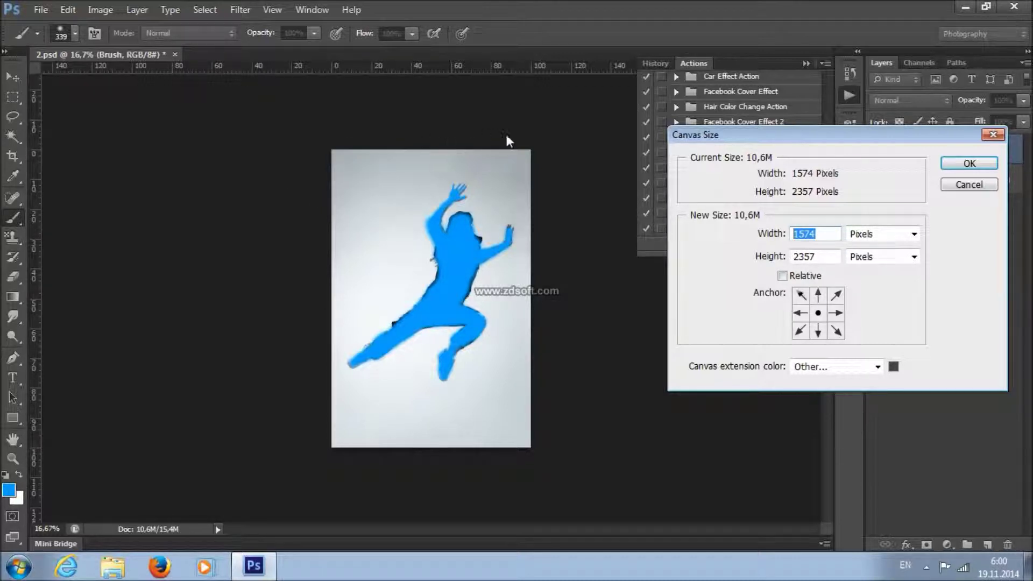
pyautogui.click(818, 331)
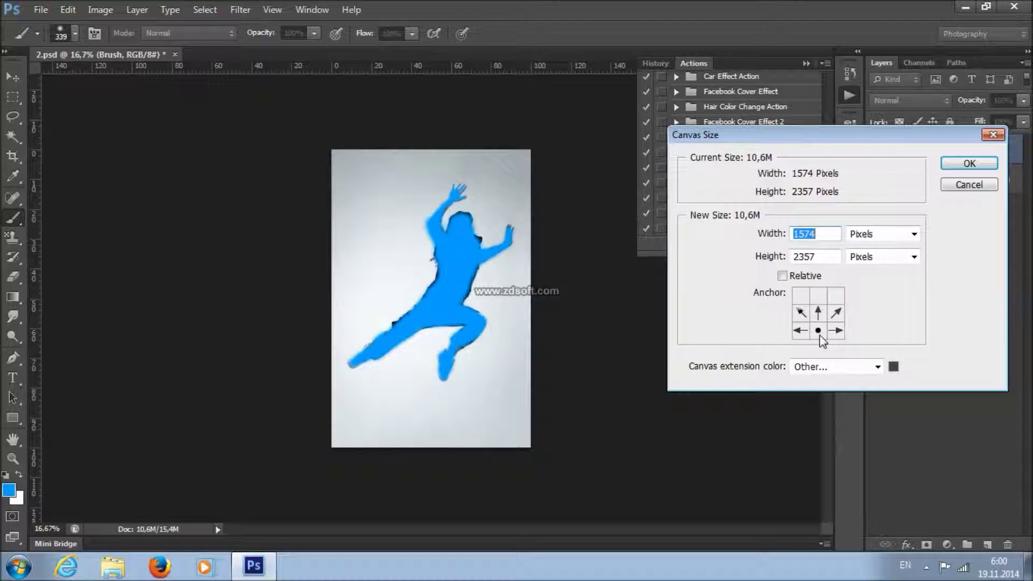
pyautogui.doubleClick(817, 256)
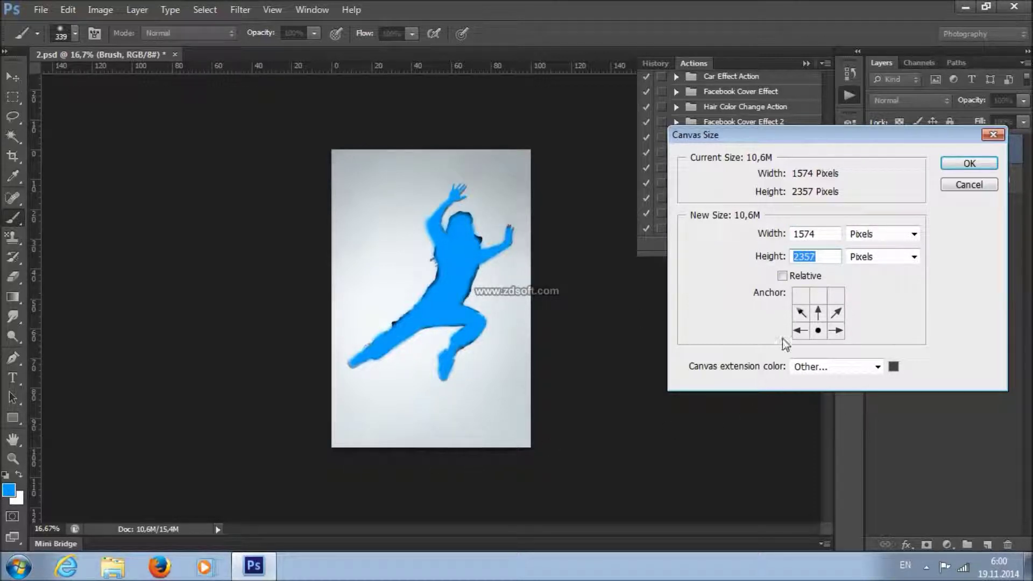
pyautogui.click(818, 296)
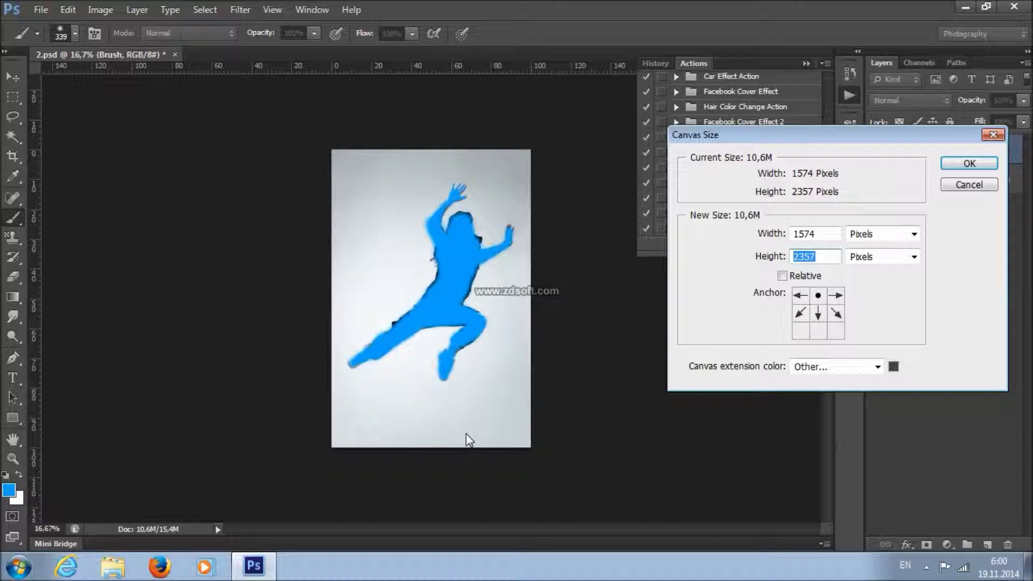
pyautogui.click(818, 316)
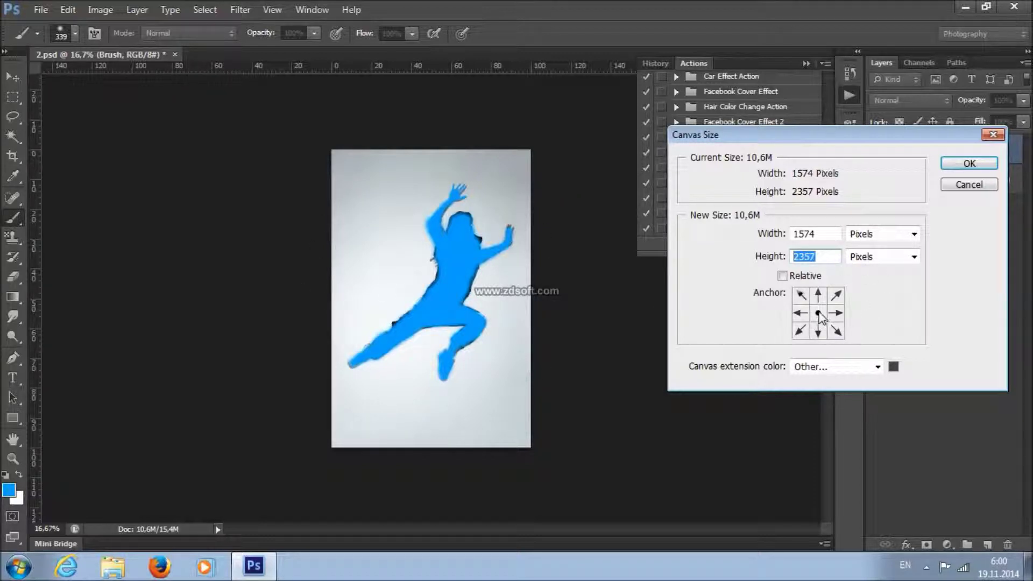
# Set the canvas width to 2000 pixels and apply the new canvas size.
pyautogui.moveTo(828, 233); pyautogui.dragTo(753, 251)
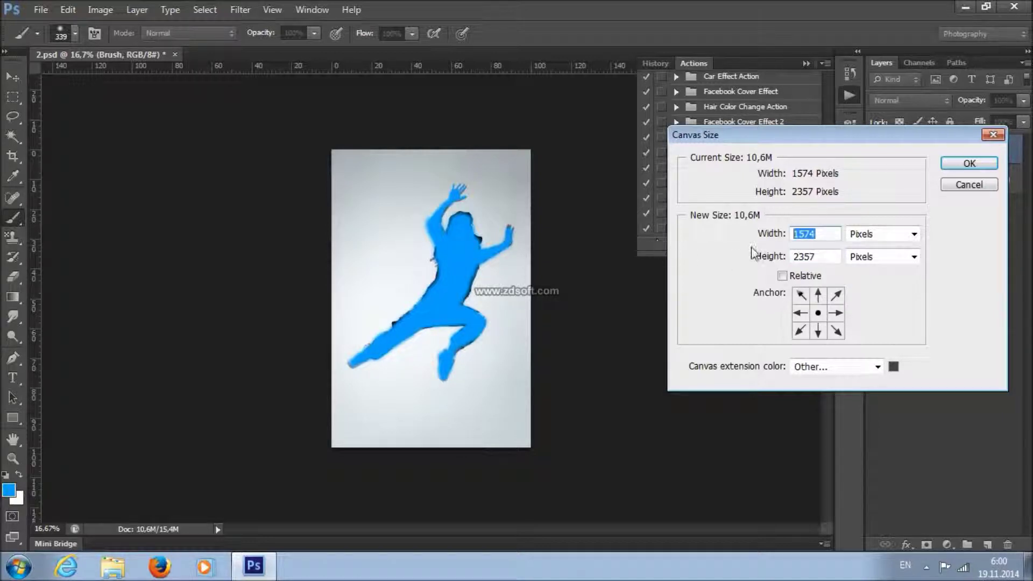
pyautogui.write('2000')
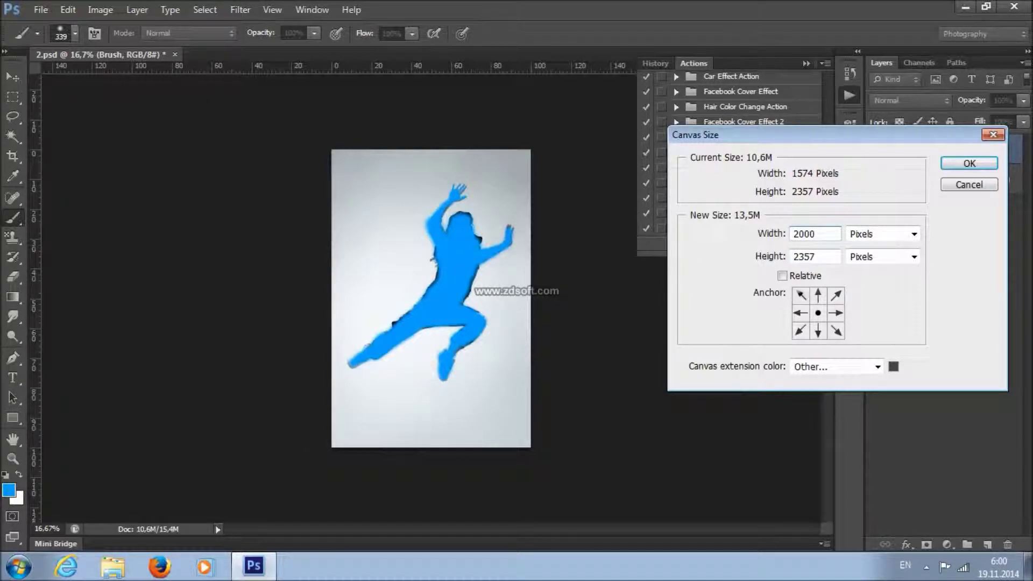
pyautogui.press('Return')
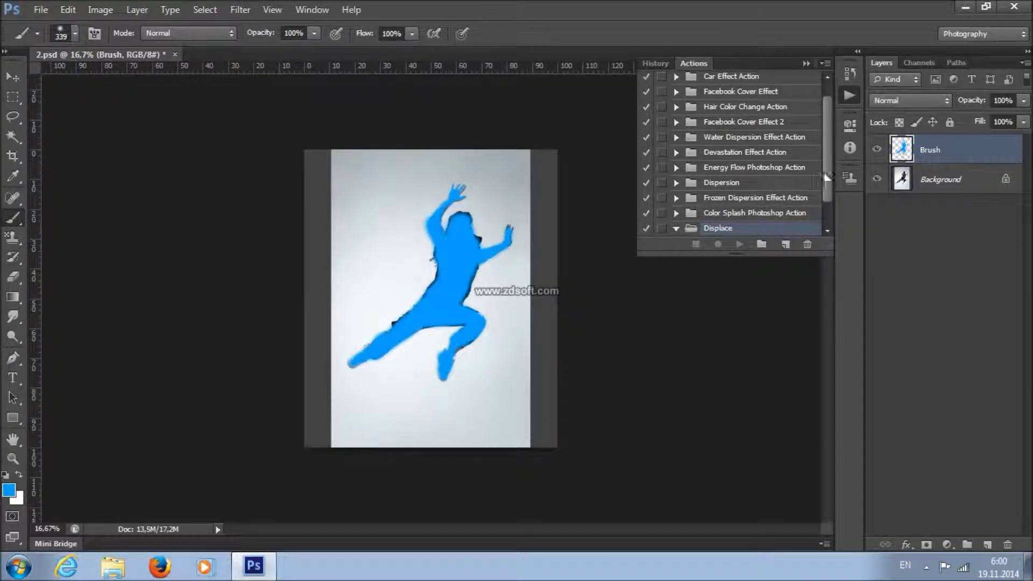
# Run the Displace action from the Displace set on the image.
pyautogui.click(676, 228)
pyautogui.click(720, 215)
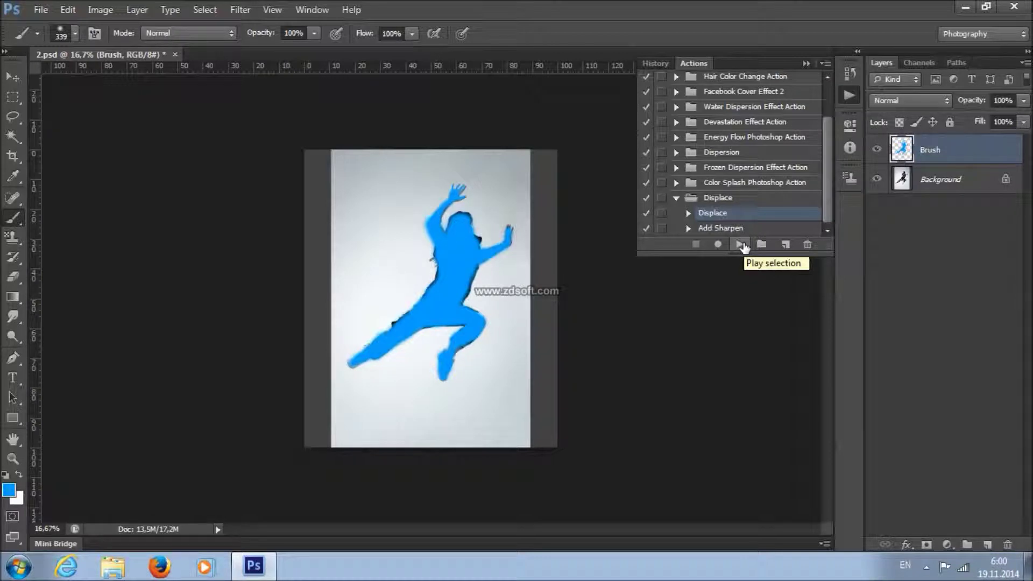
pyautogui.click(741, 245)
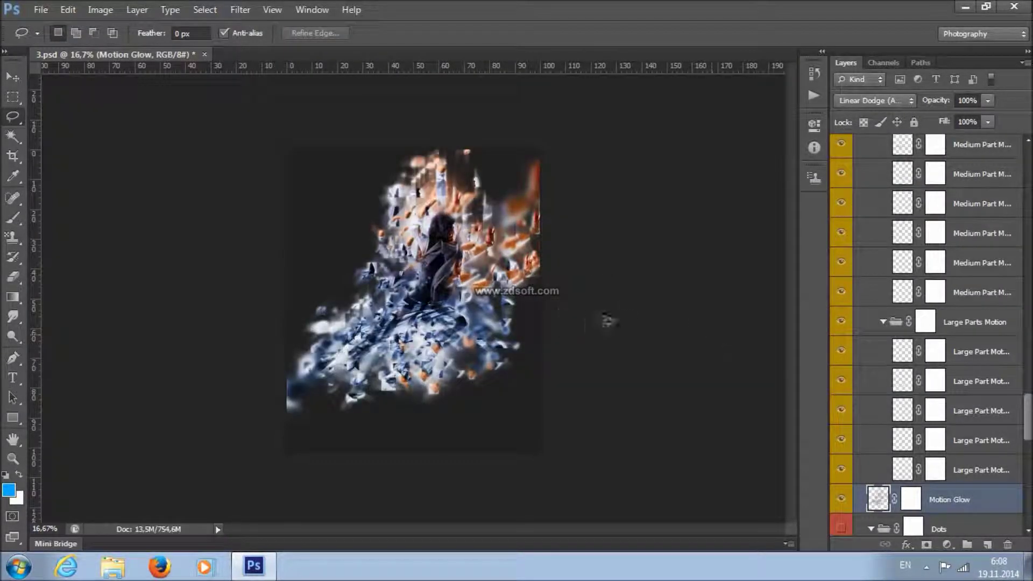
# Collapse the Small Parts, Medium Parts and Large Parts subgroups along with their parent Parts group.
pyautogui.click(13, 459)
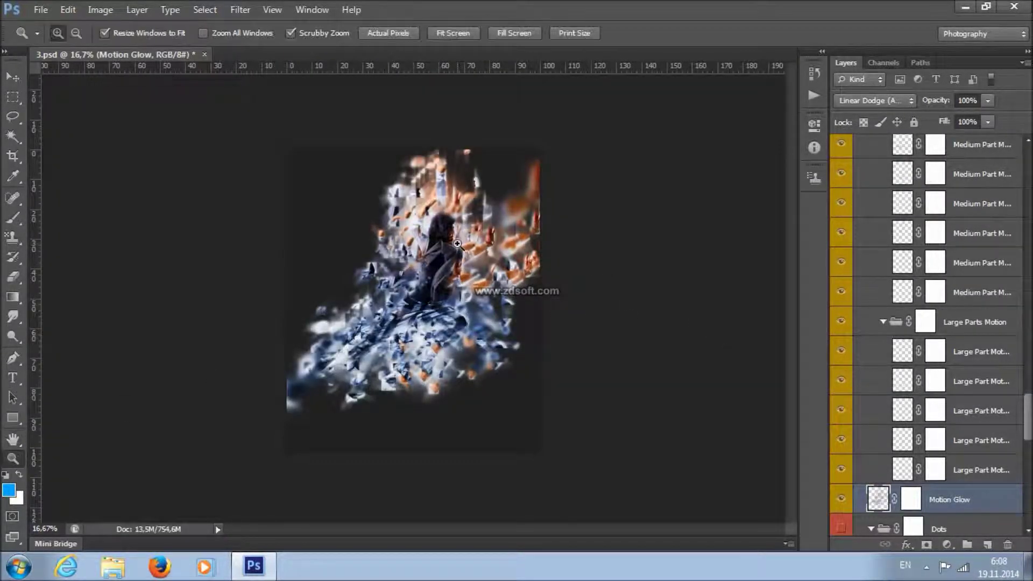
pyautogui.click(453, 237)
pyautogui.scroll(10, 925, 333)
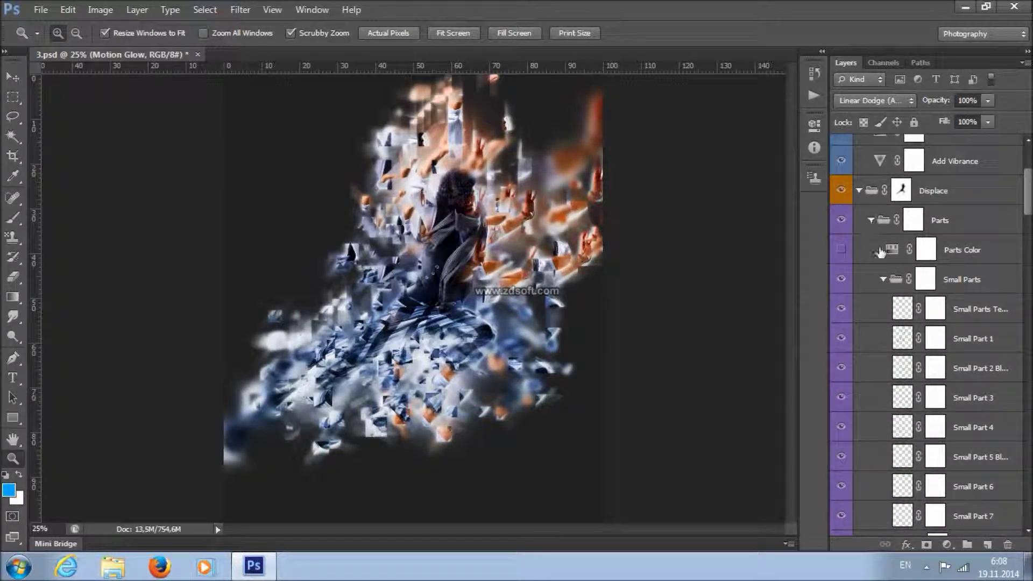
pyautogui.click(883, 279)
pyautogui.click(882, 309)
pyautogui.click(883, 338)
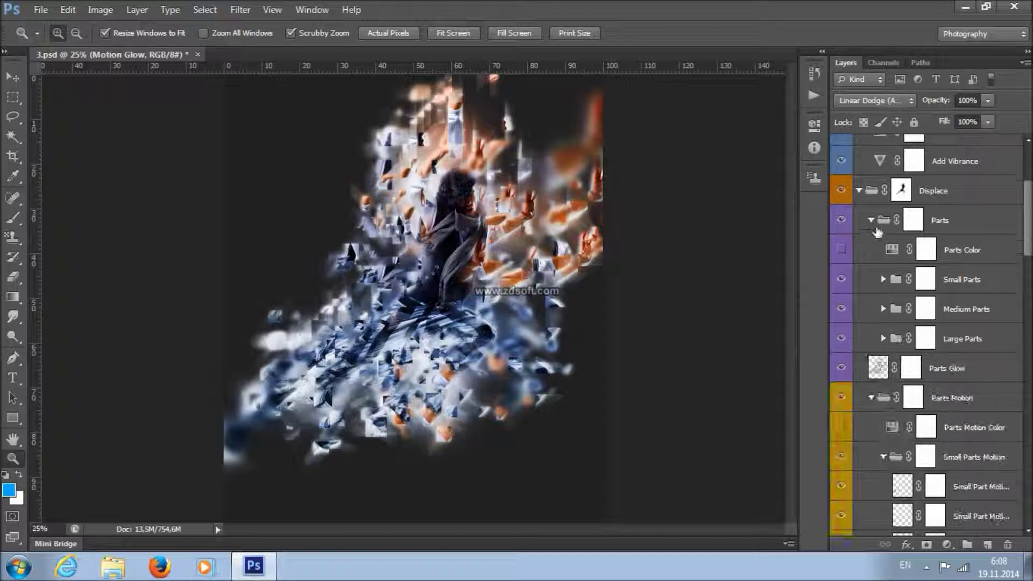
pyautogui.click(872, 220)
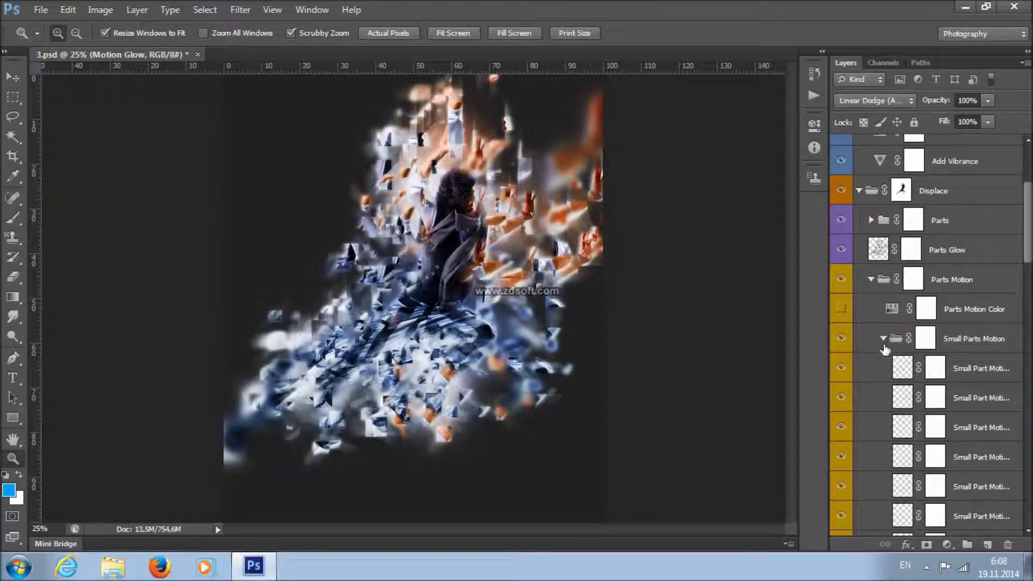
# Collapse the small, medium and large motion subgroups and their parent Parts Motion group.
pyautogui.click(882, 338)
pyautogui.click(883, 367)
pyautogui.click(882, 397)
pyautogui.click(871, 279)
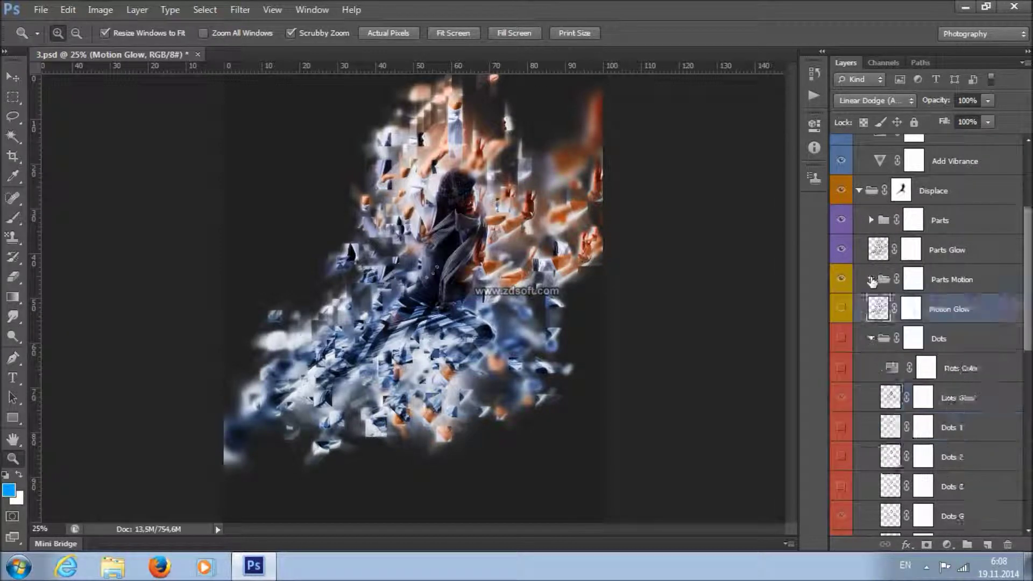
# Collapse the Dots, Model Glow, Displace and Adjustments groups so only the main layers are listed.
pyautogui.click(871, 338)
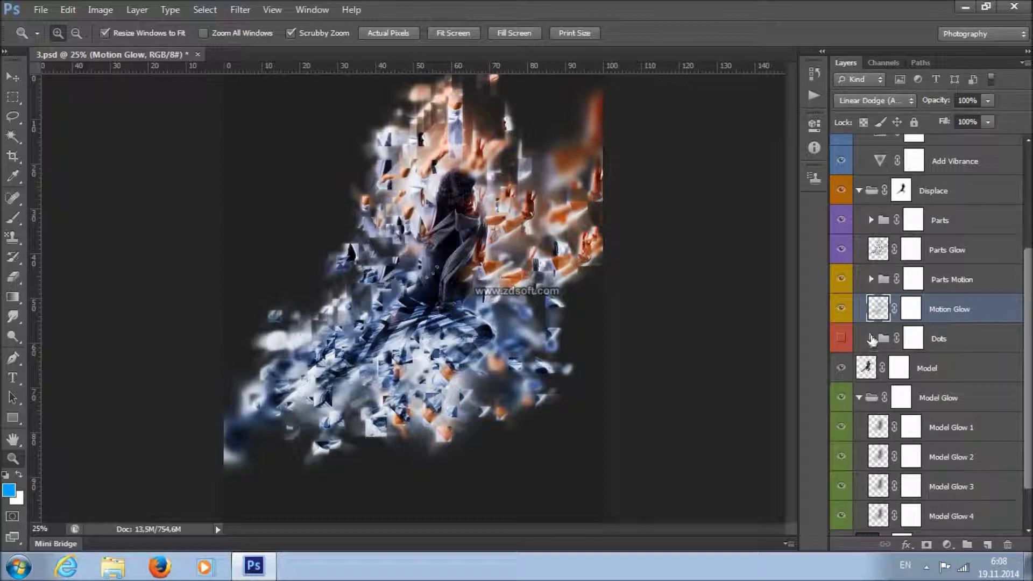
pyautogui.click(859, 397)
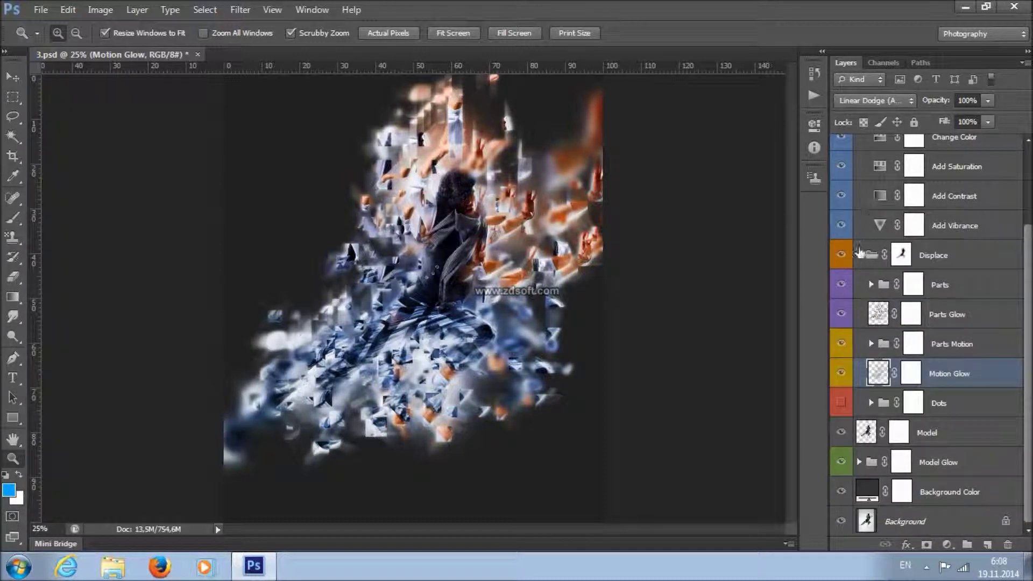
pyautogui.click(859, 255)
pyautogui.click(859, 208)
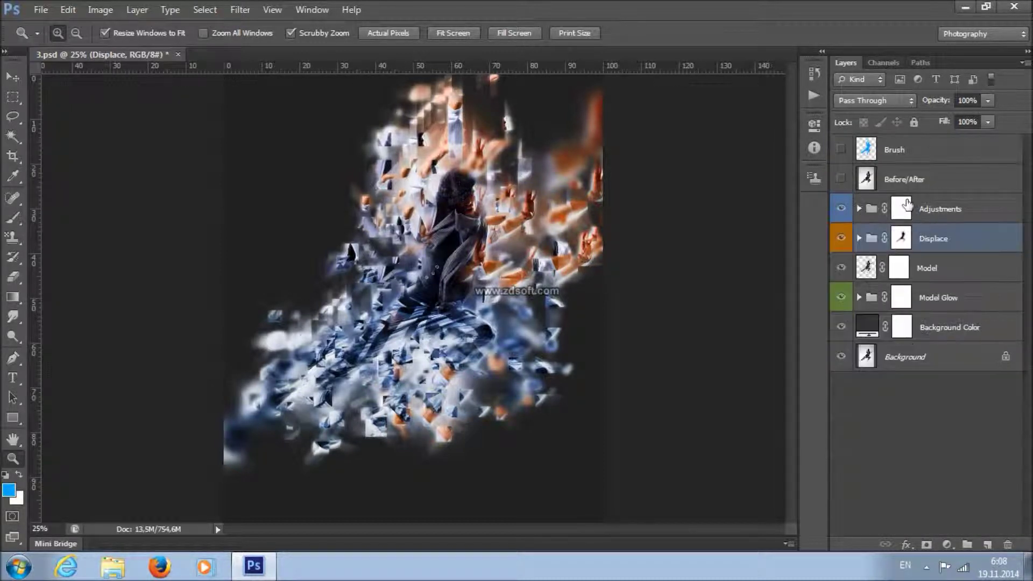
# Toggle the Brush layer's visibility to check the painted silhouette, leaving the layer hidden.
pyautogui.click(893, 156)
pyautogui.click(841, 151)
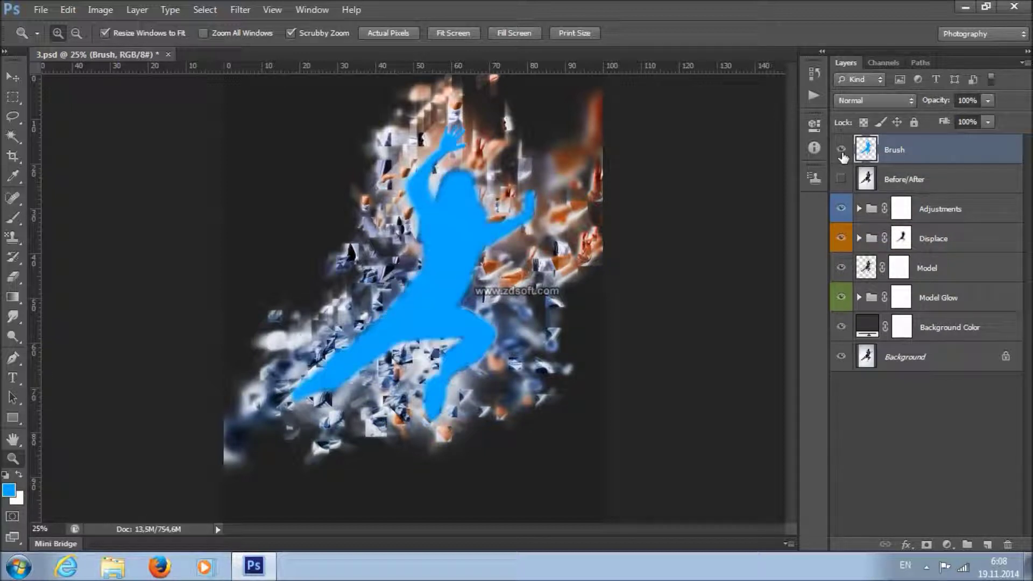
pyautogui.click(842, 153)
pyautogui.click(842, 153)
pyautogui.click(841, 153)
# Toggle the Before/After layer to compare the original photo with the effect, leaving the layer hidden.
pyautogui.click(885, 183)
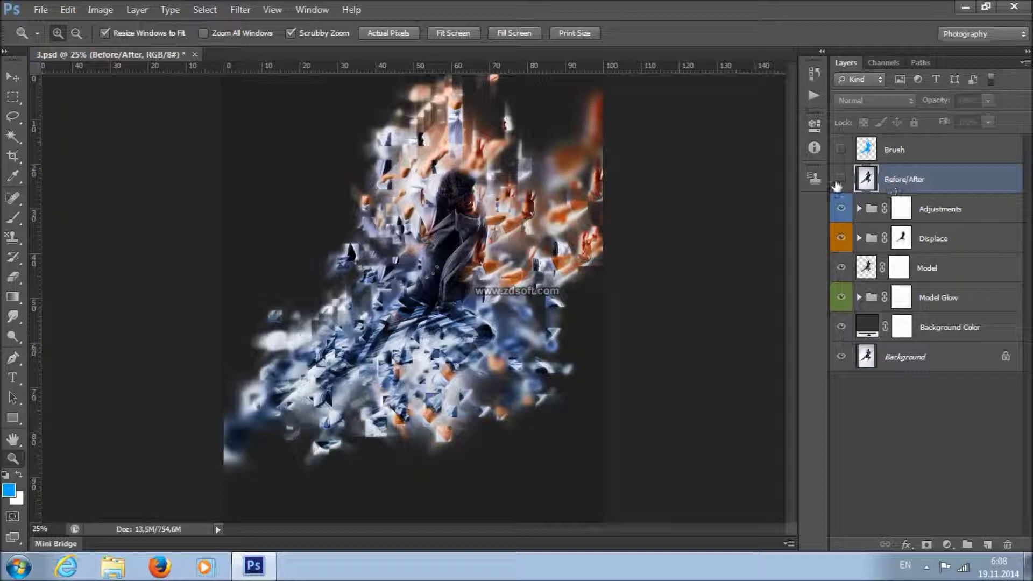
pyautogui.click(838, 182)
pyautogui.click(840, 182)
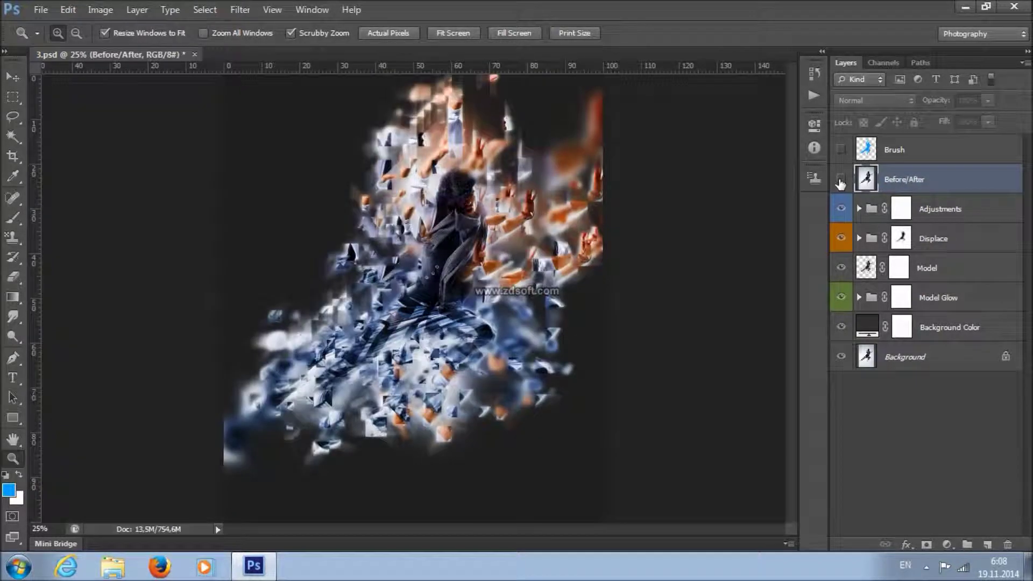
pyautogui.click(840, 183)
pyautogui.click(841, 183)
# Expand the Adjustments group and set the hue of the Change Color adjustment to -3.
pyautogui.click(957, 210)
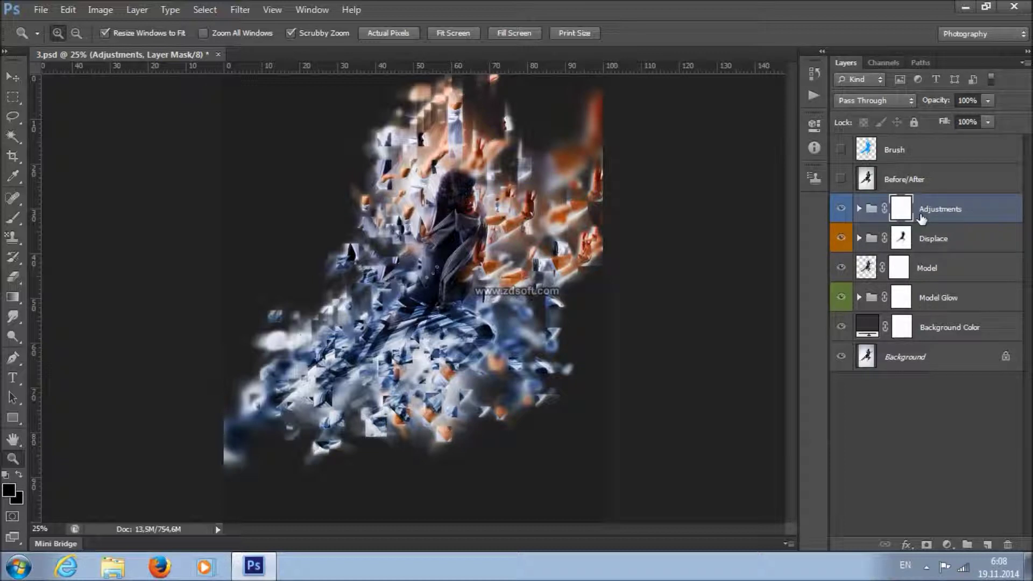
pyautogui.click(859, 208)
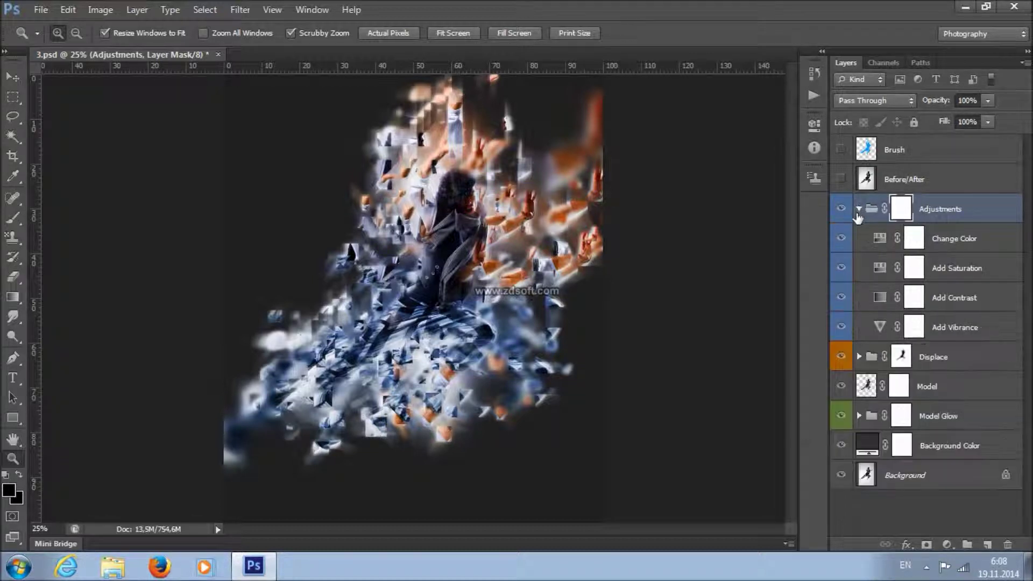
pyautogui.click(939, 240)
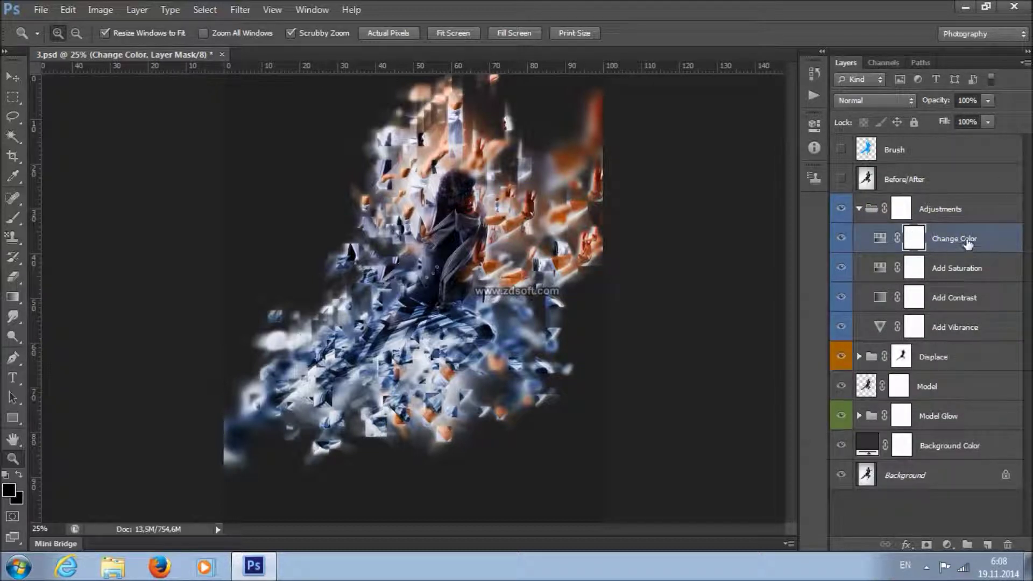
pyautogui.doubleClick(877, 241)
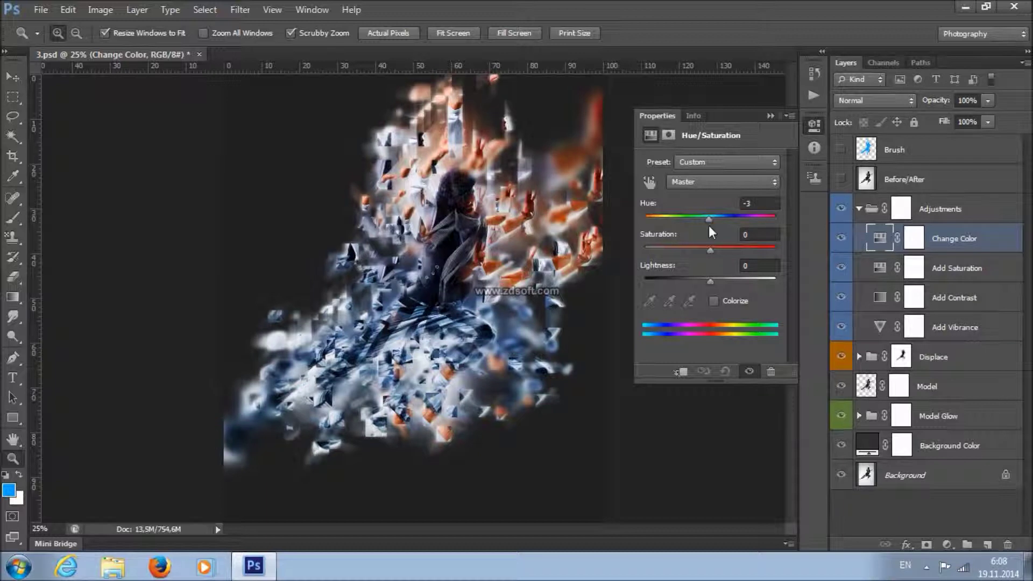
pyautogui.click(769, 116)
# Adjust the saturation in the Add Saturation adjustment layer.
pyautogui.click(940, 270)
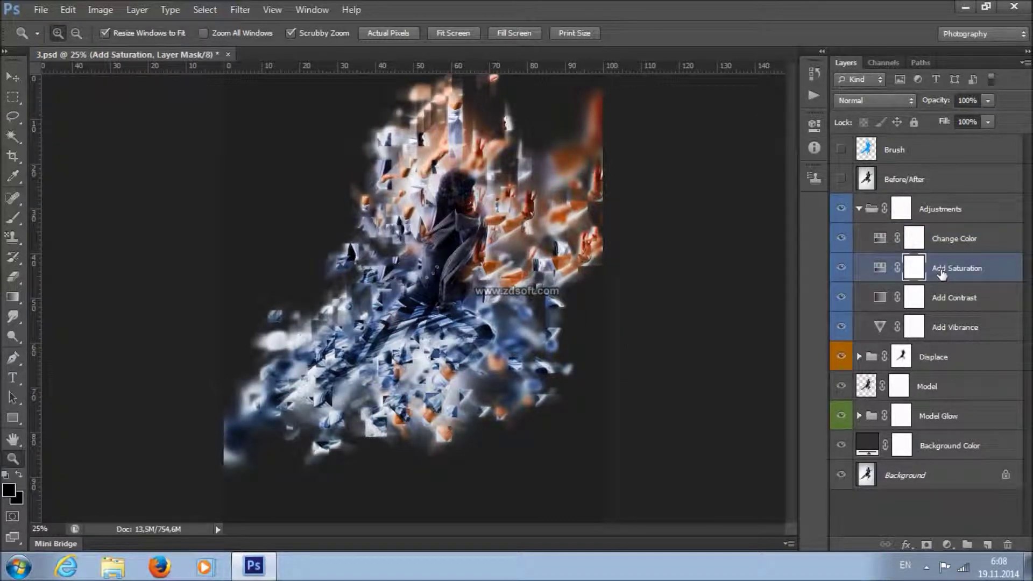
pyautogui.doubleClick(880, 268)
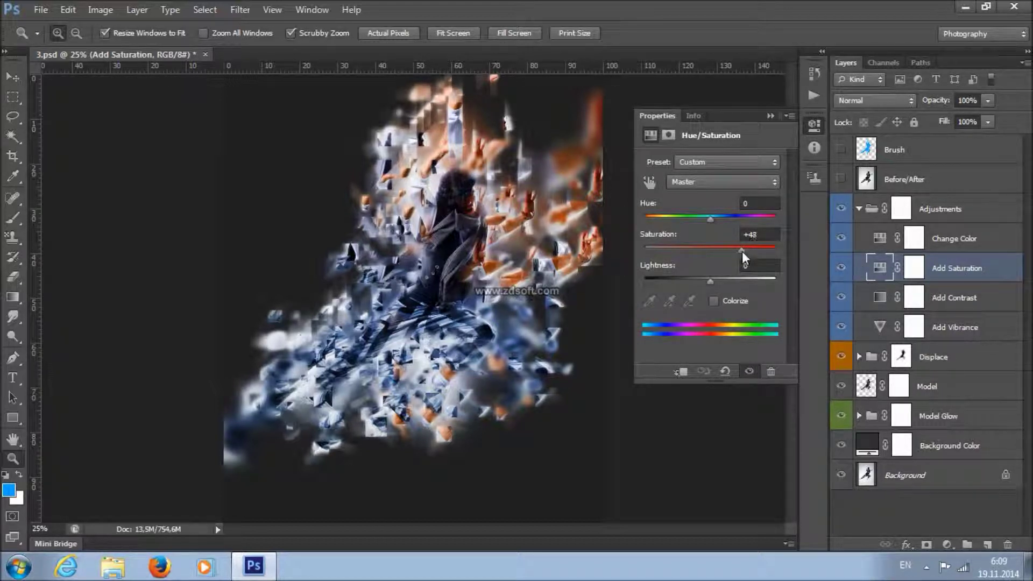
pyautogui.moveTo(738, 255); pyautogui.dragTo(703, 257)
pyautogui.click(770, 115)
# Adjust the opacity of the Add Contrast layer.
pyautogui.click(975, 297)
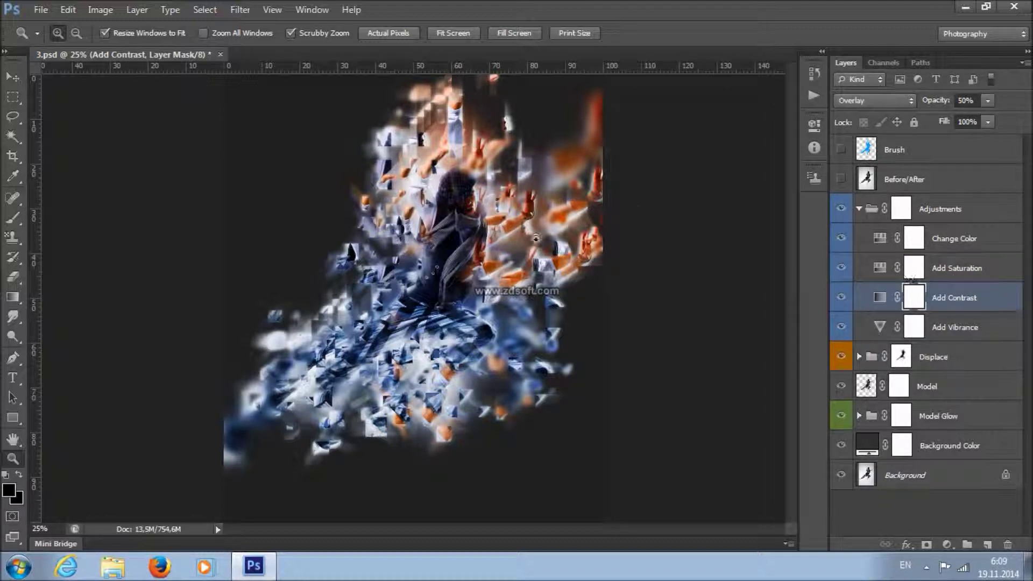
pyautogui.click(988, 100)
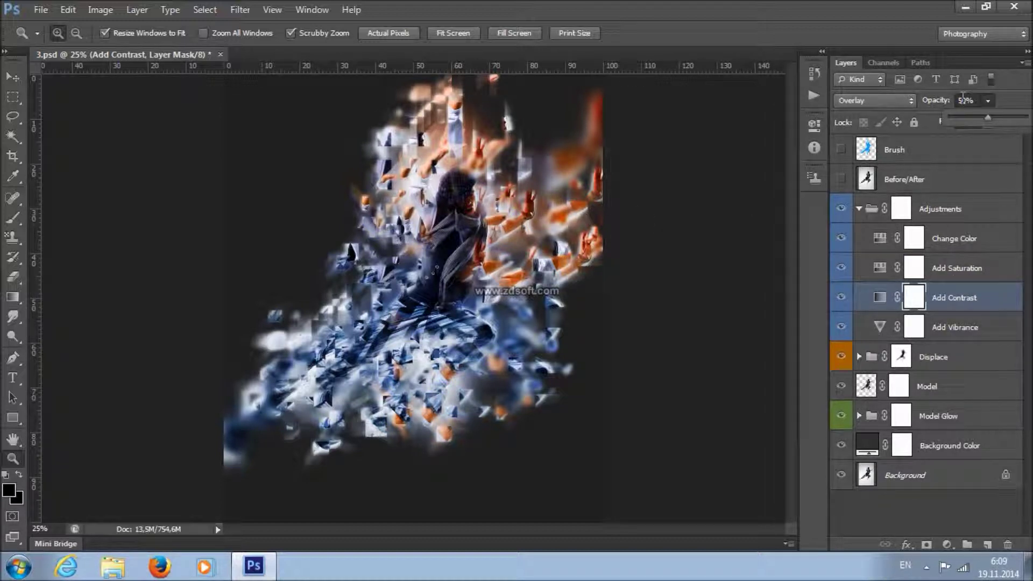
pyautogui.moveTo(992, 118)
pyautogui.mouseDown()
pyautogui.moveTo(1002, 121)
pyautogui.moveTo(993, 118)
pyautogui.mouseUp()
# Adjust the vibrance in the Add Vibrance layer and collapse the Adjustments group.
pyautogui.click(983, 336)
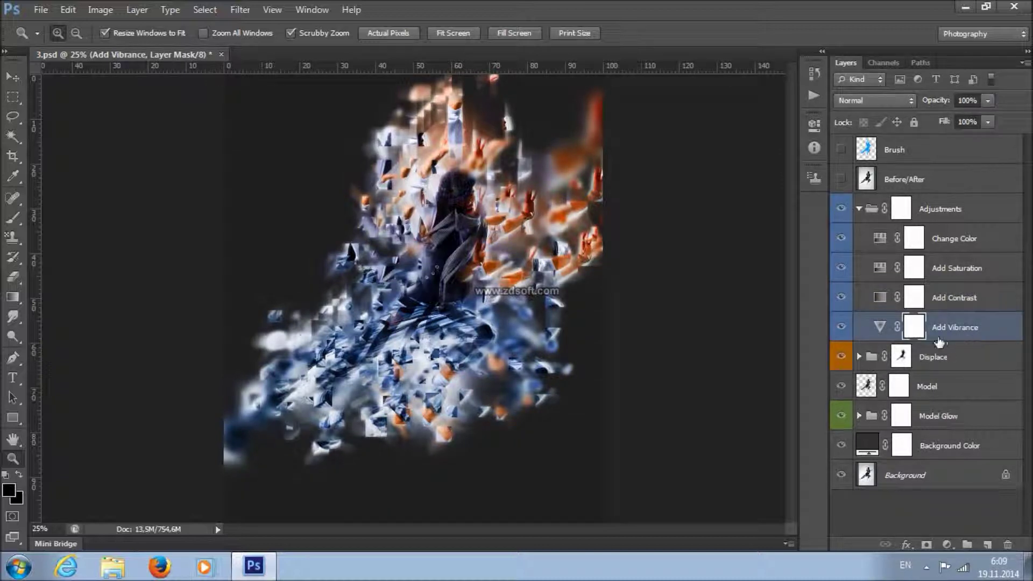
pyautogui.doubleClick(879, 328)
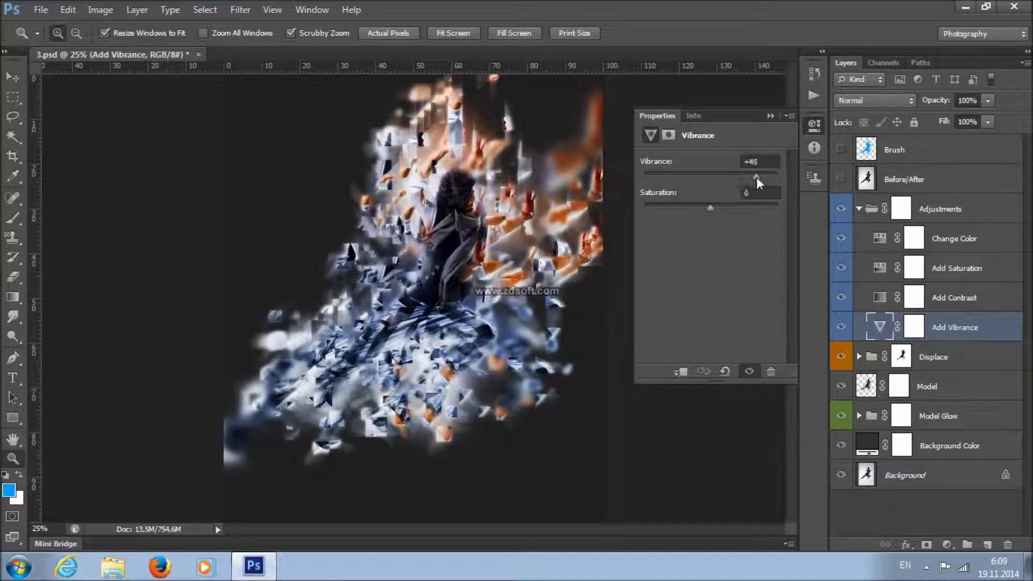
pyautogui.click(770, 116)
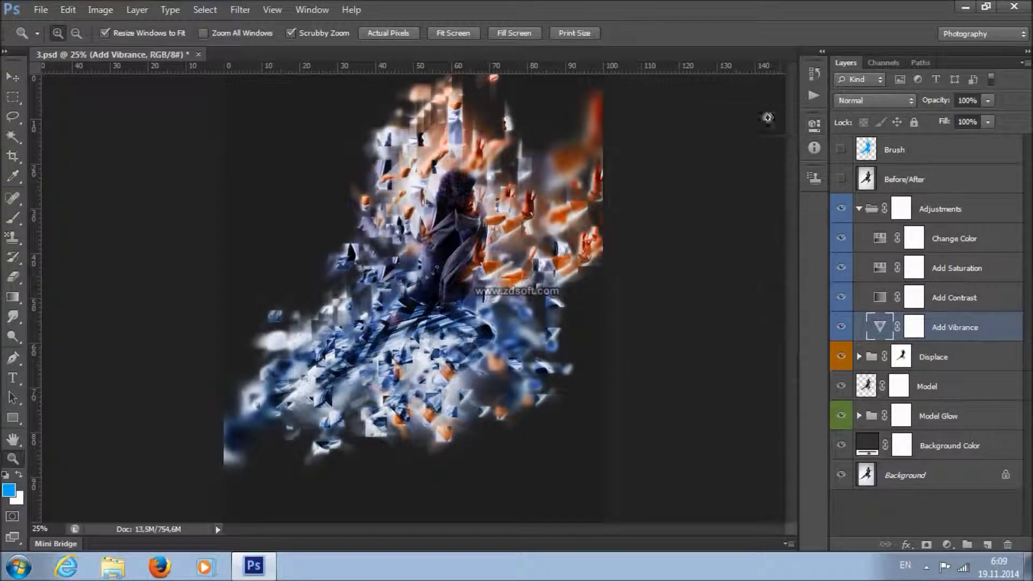
pyautogui.click(858, 208)
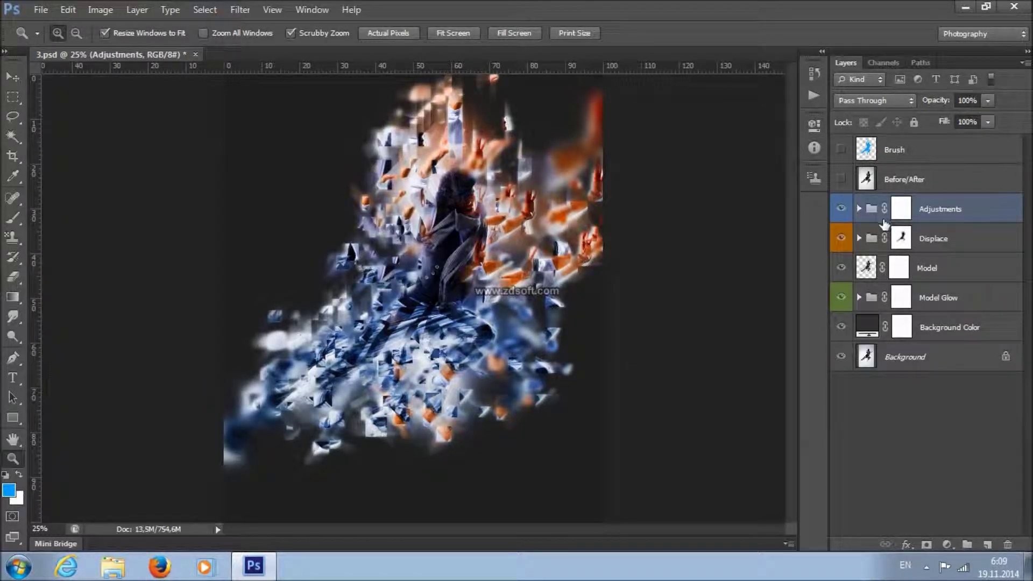
# Toggle the Displace group and the Model layer off and on to check what each contributes.
pyautogui.click(956, 235)
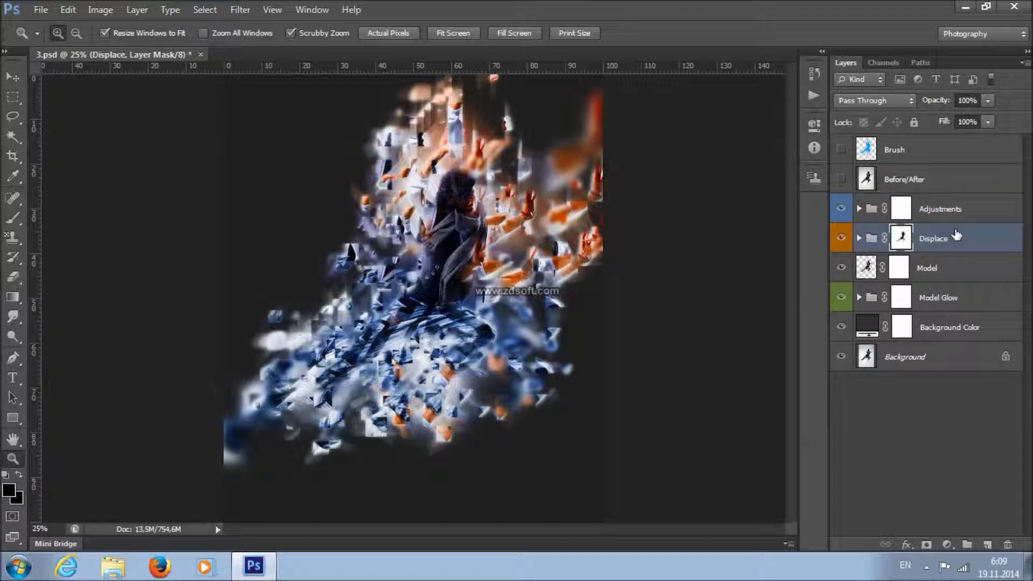
pyautogui.click(841, 240)
pyautogui.click(840, 239)
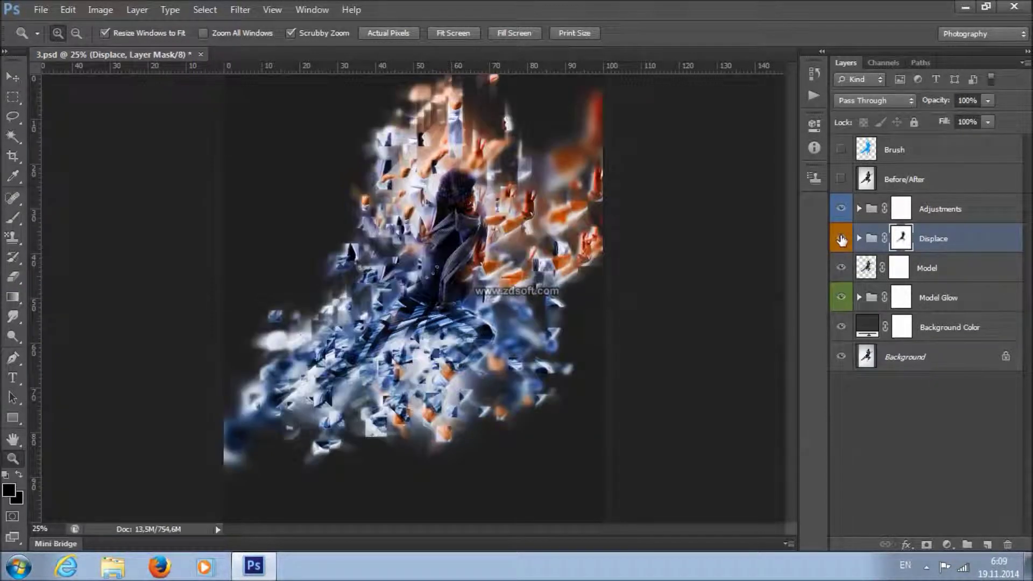
pyautogui.click(842, 267)
pyautogui.click(842, 268)
pyautogui.click(898, 268)
# Expand the Model Glow group and duplicate the Model Glow 1 layer under the default copy name.
pyautogui.click(901, 297)
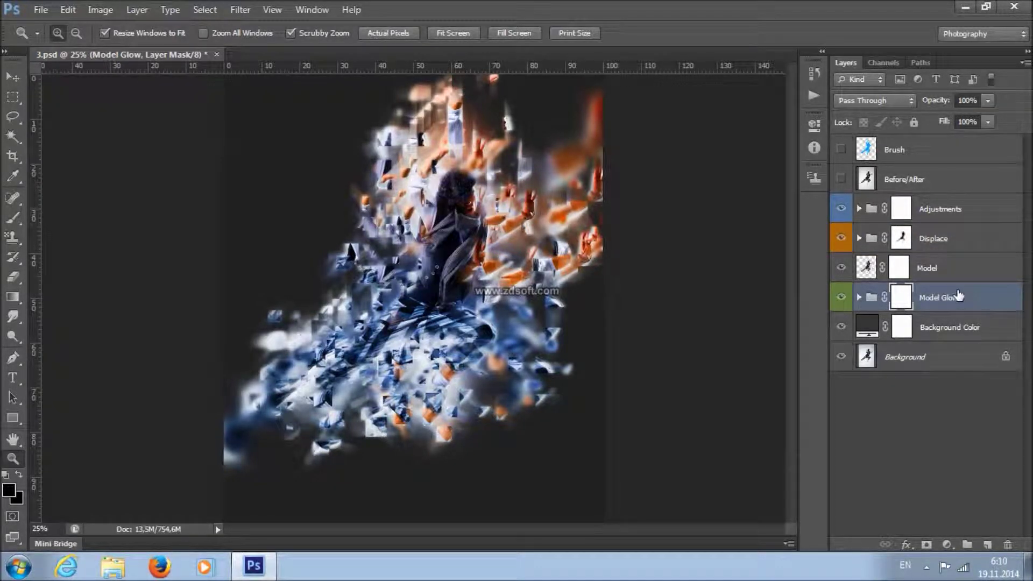
pyautogui.click(859, 297)
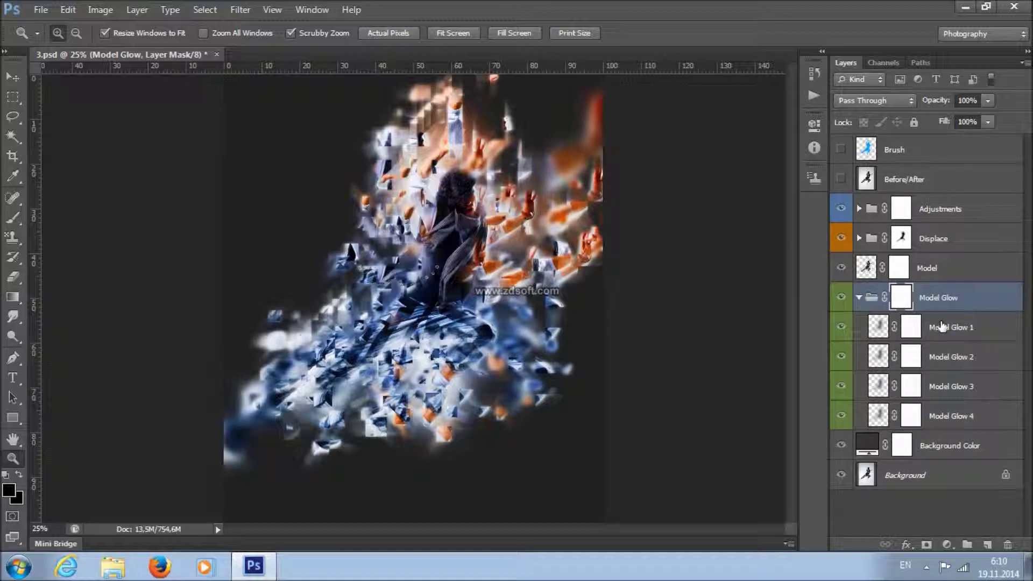
pyautogui.click(980, 415)
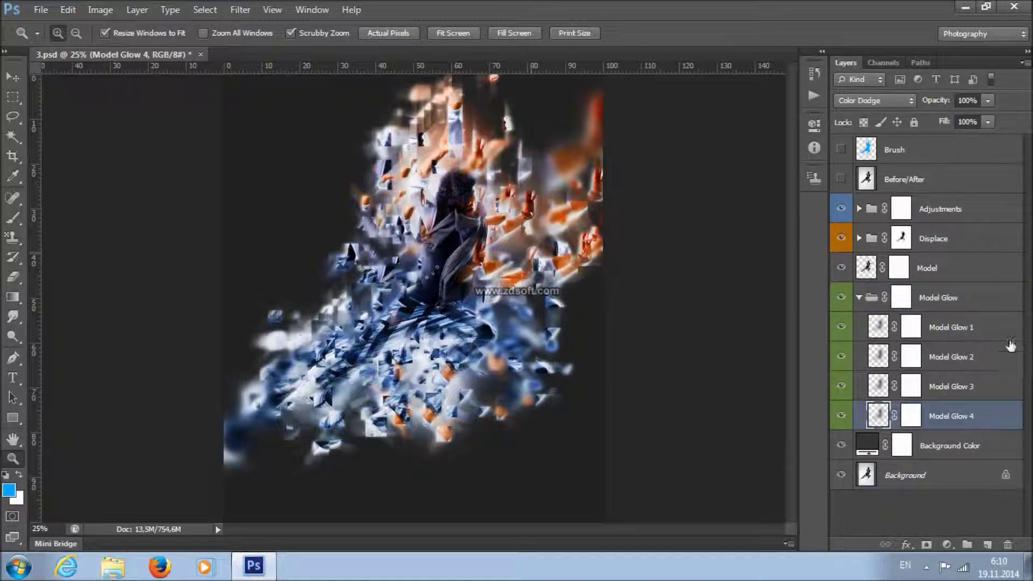
pyautogui.click(955, 330)
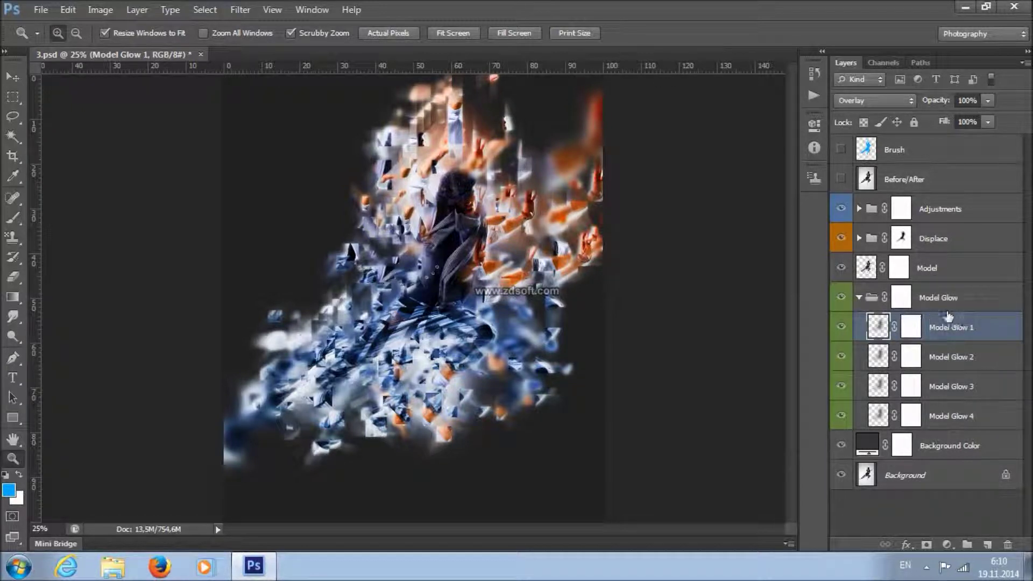
pyautogui.rightClick(974, 343)
pyautogui.click(863, 81)
pyautogui.press('Return')
# Set the Model Glow 1 copy layer's blend mode to Linear Dodge (Add), reposition its glow around the dancer and collapse the group.
pyautogui.click(13, 77)
pyautogui.click(874, 100)
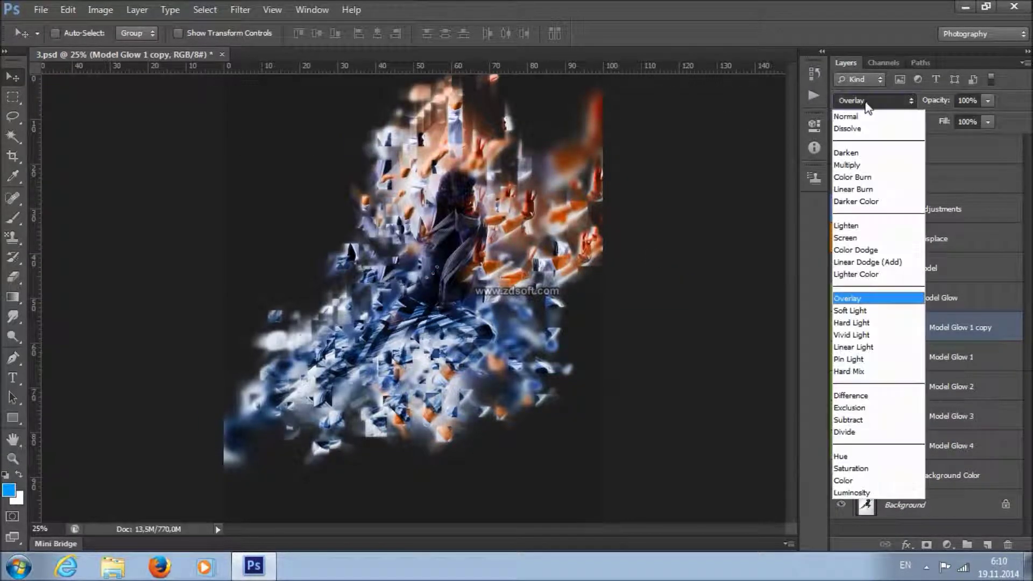
pyautogui.click(880, 265)
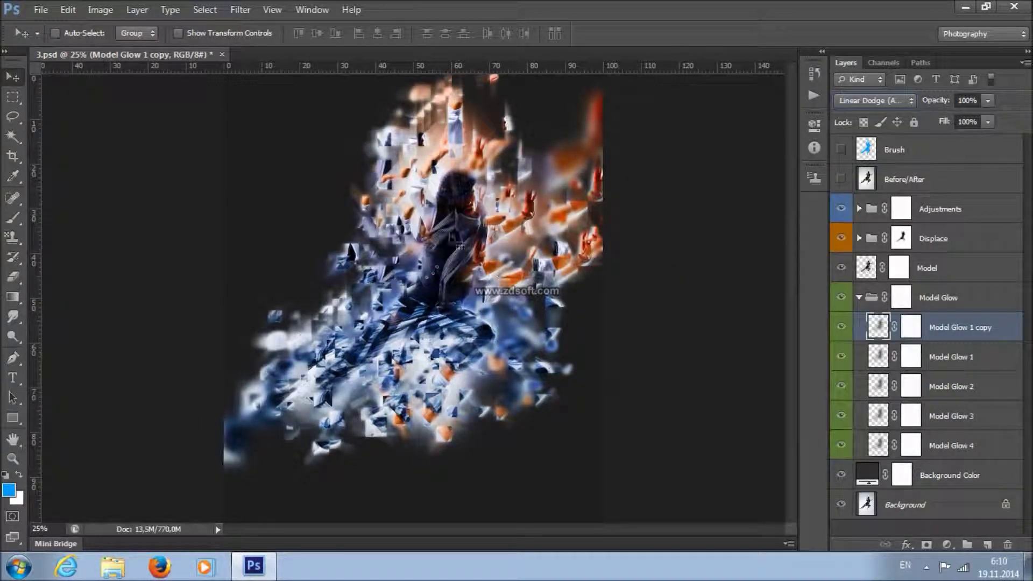
pyautogui.moveTo(511, 296); pyautogui.dragTo(514, 269)
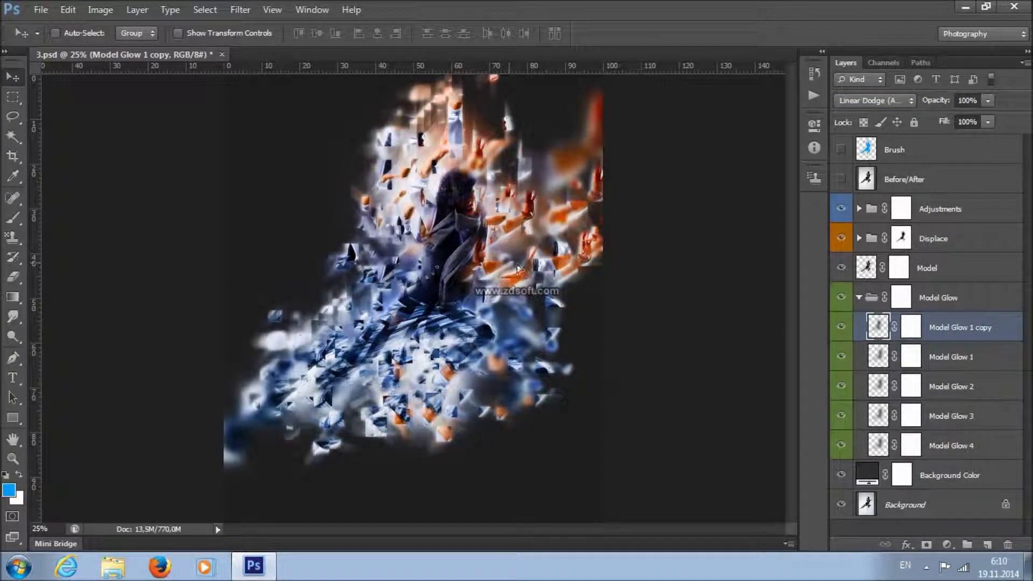
pyautogui.click(859, 297)
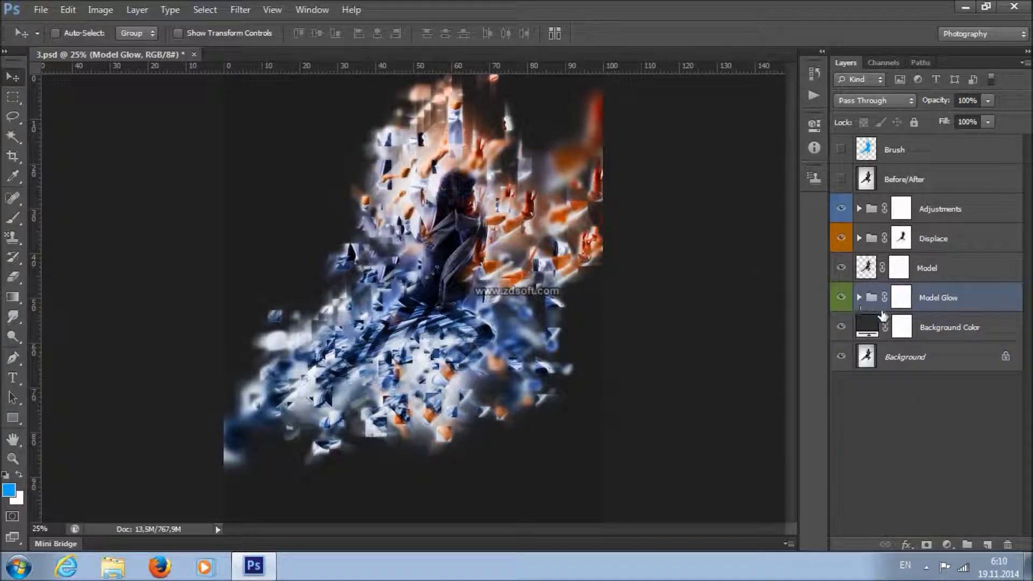
# Change the Background Color fill layer's solid colour to a very dark navy blue.
pyautogui.click(946, 338)
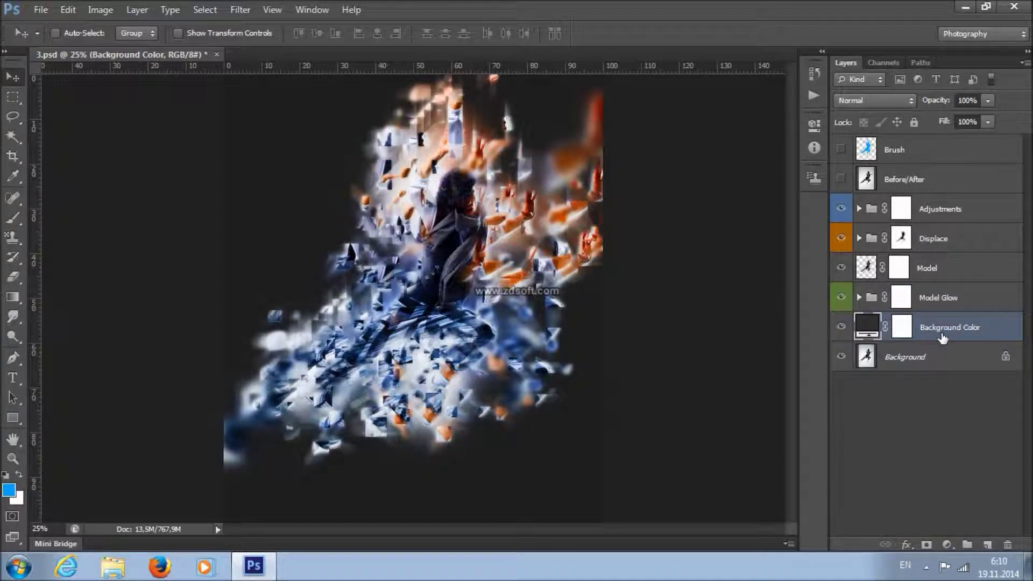
pyautogui.doubleClick(869, 329)
pyautogui.moveTo(883, 391)
pyautogui.mouseDown()
pyautogui.moveTo(887, 203)
pyautogui.moveTo(885, 383)
pyautogui.moveTo(885, 305)
pyautogui.mouseUp()
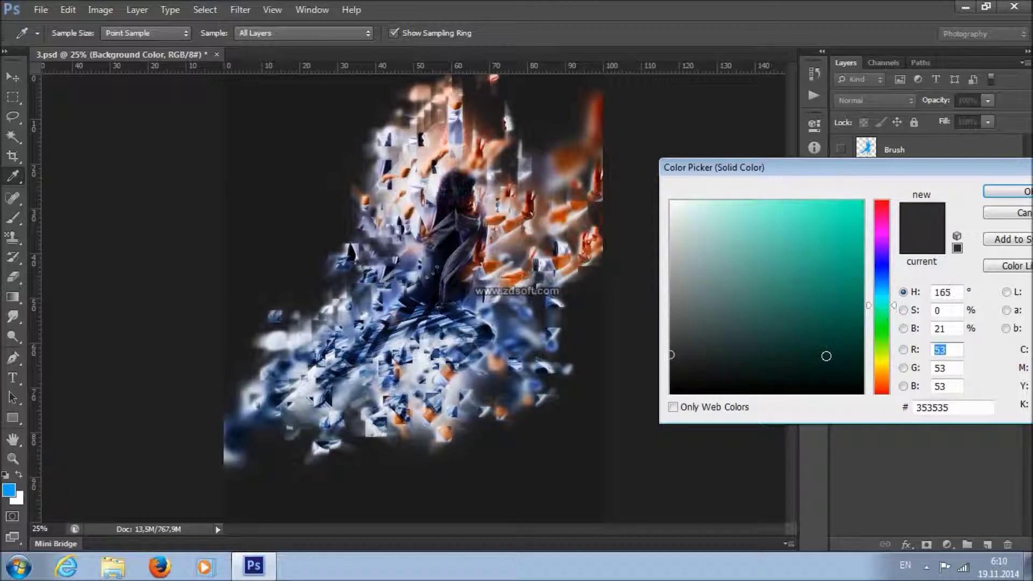
pyautogui.moveTo(826, 356); pyautogui.dragTo(880, 371)
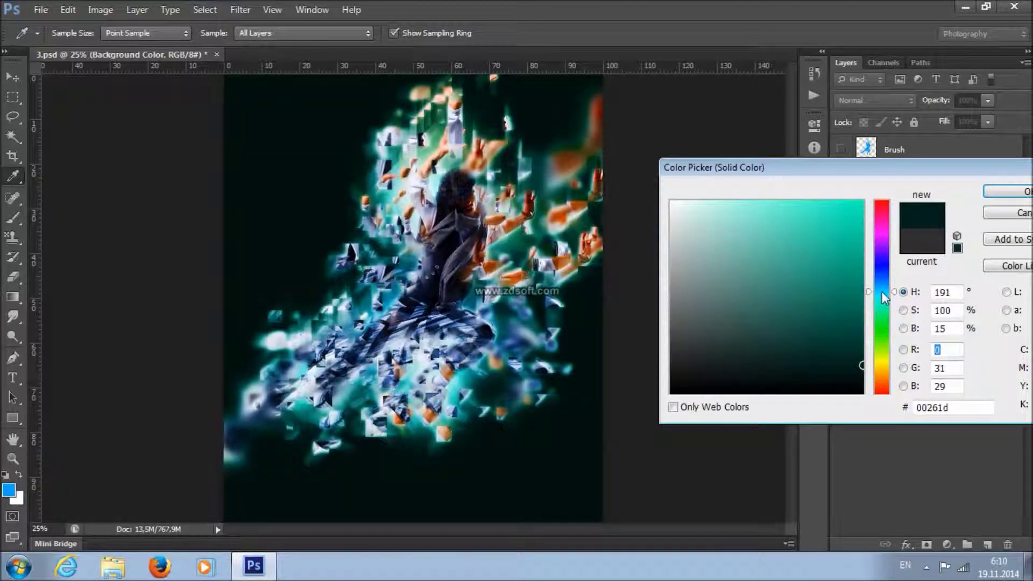
pyautogui.moveTo(882, 292); pyautogui.dragTo(882, 283)
pyautogui.moveTo(852, 365)
pyautogui.mouseDown()
pyautogui.moveTo(859, 357)
pyautogui.moveTo(864, 370)
pyautogui.mouseUp()
pyautogui.click(1008, 192)
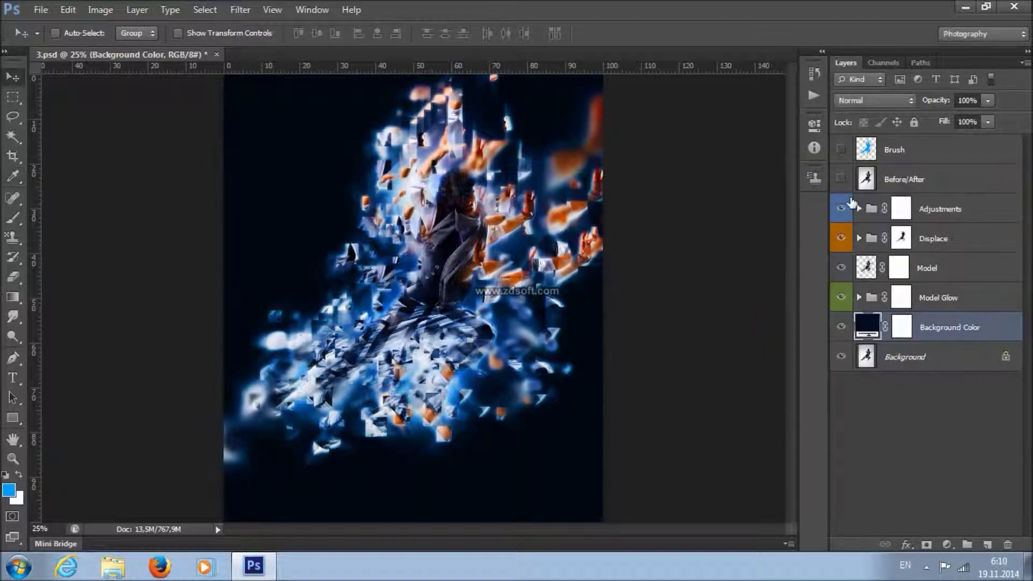
# Move the Displace group, Model layer and Model Glow group together slightly up and left, with both background layers temporarily hidden.
pyautogui.click(881, 365)
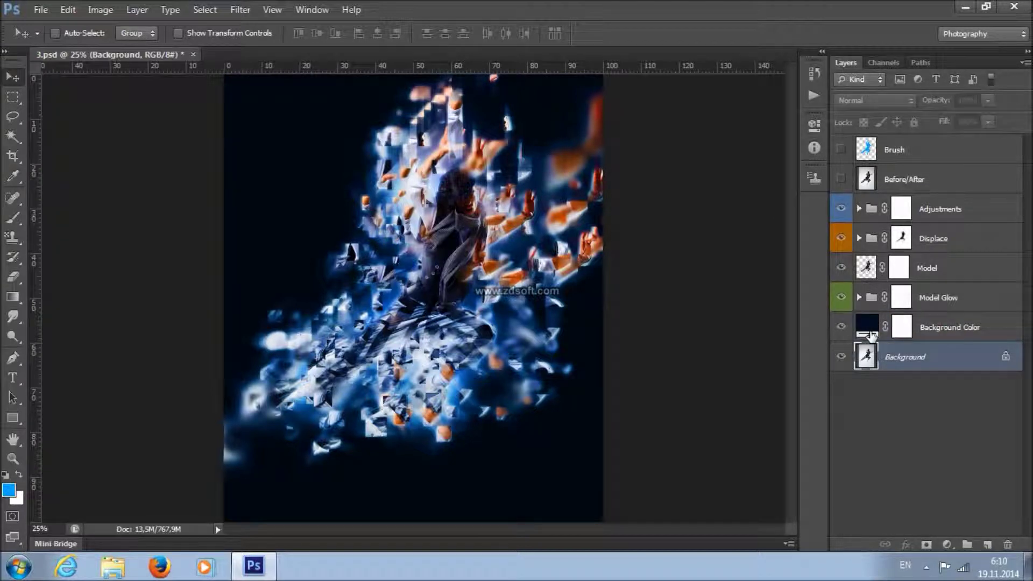
pyautogui.click(843, 357)
pyautogui.click(842, 325)
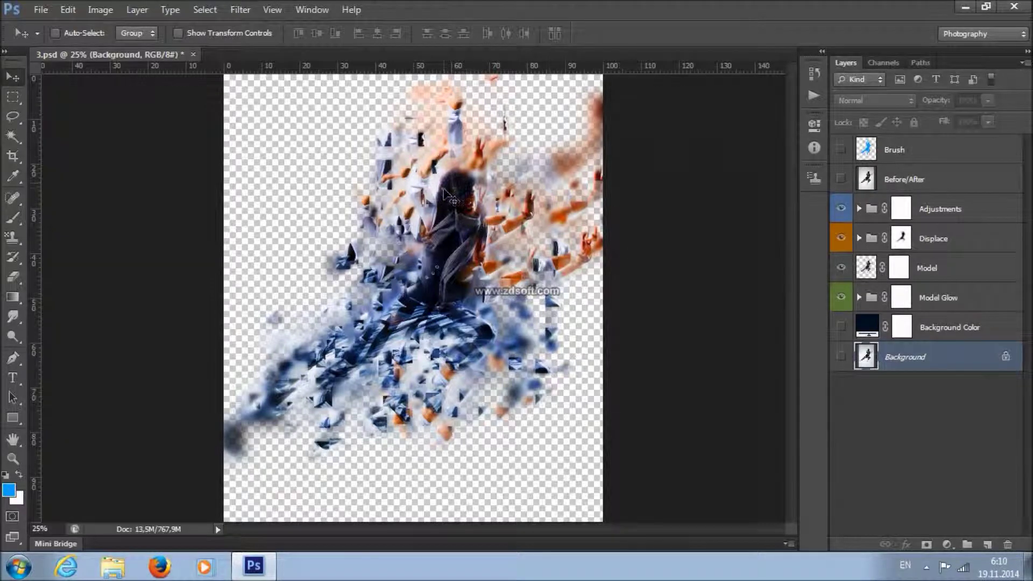
pyautogui.click(960, 239)
pyautogui.keyDown('shift'); pyautogui.click(957, 297); pyautogui.keyUp('shift')
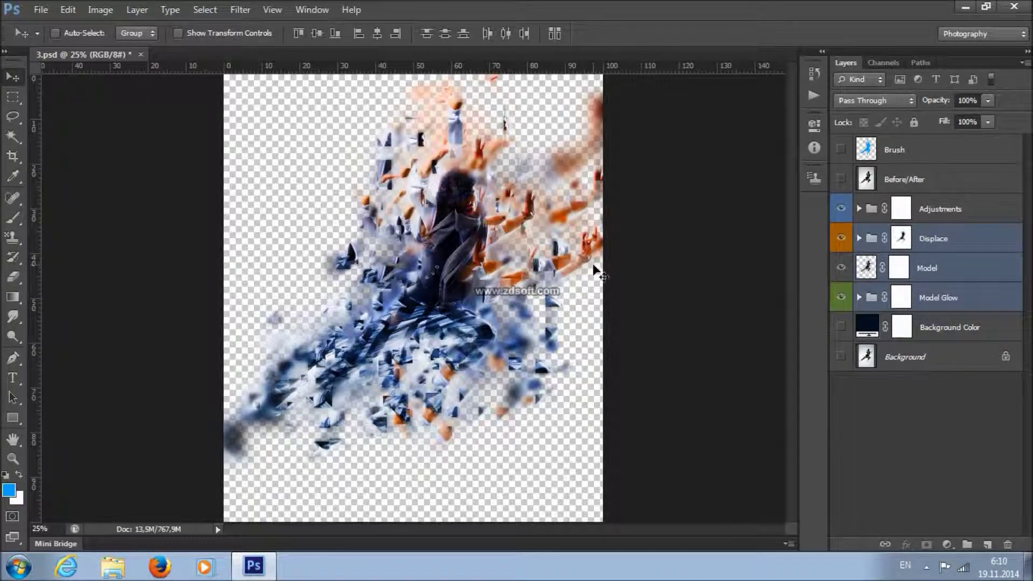
pyautogui.moveTo(520, 269)
pyautogui.mouseDown()
pyautogui.moveTo(442, 263)
pyautogui.moveTo(521, 257)
pyautogui.mouseUp()
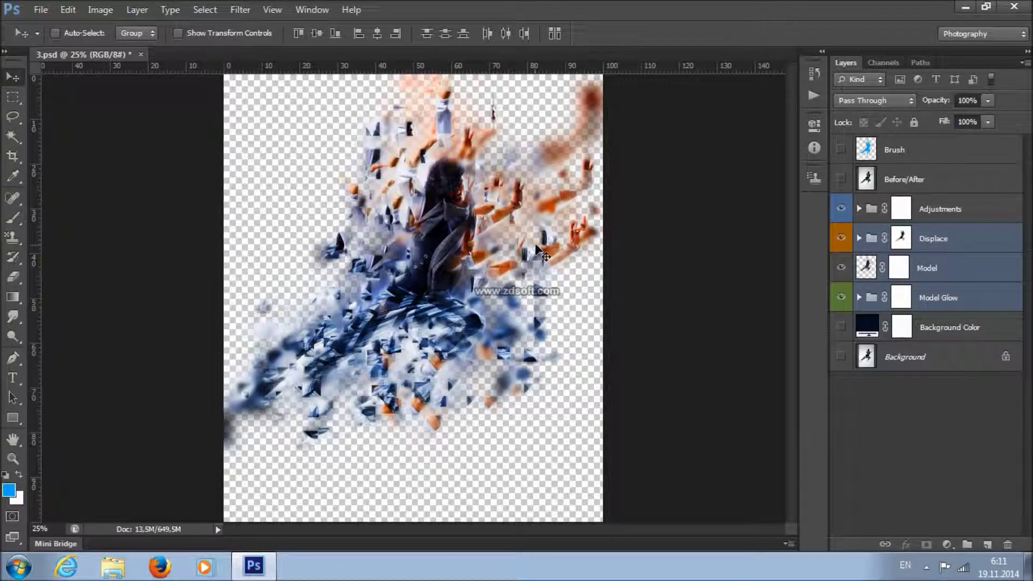
pyautogui.moveTo(843, 356); pyautogui.dragTo(841, 327)
pyautogui.click(956, 324)
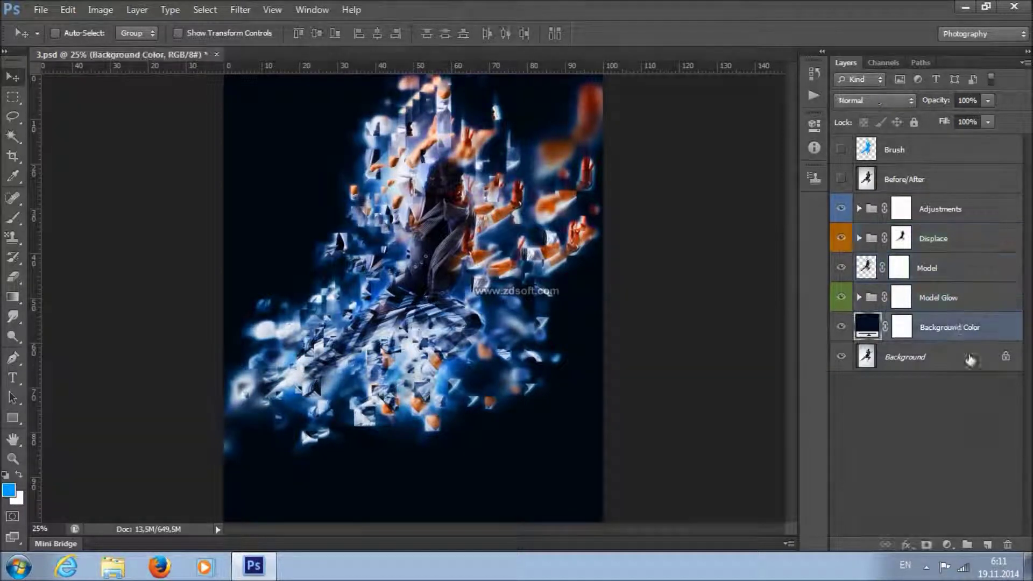
pyautogui.click(987, 544)
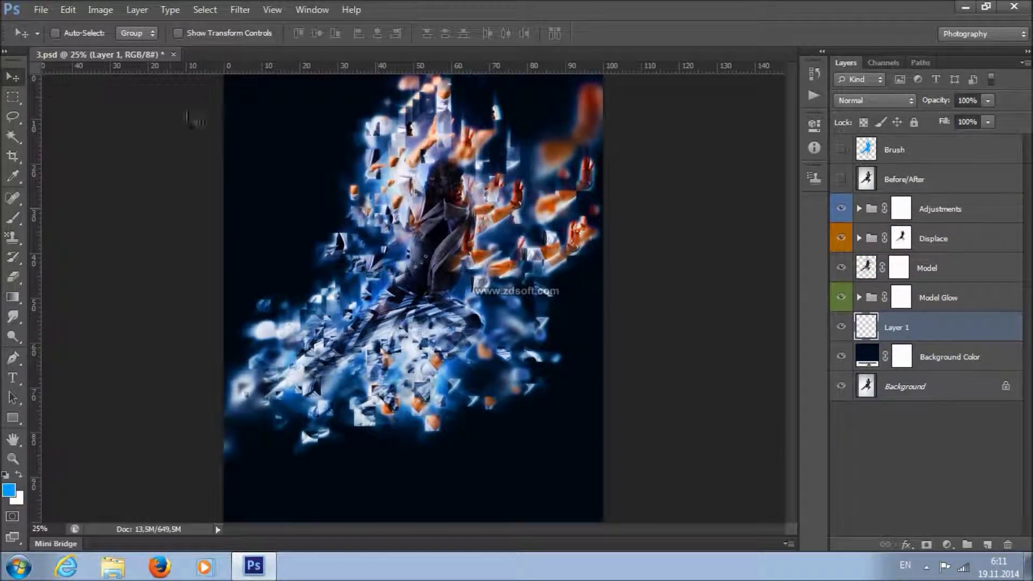
pyautogui.click(40, 9)
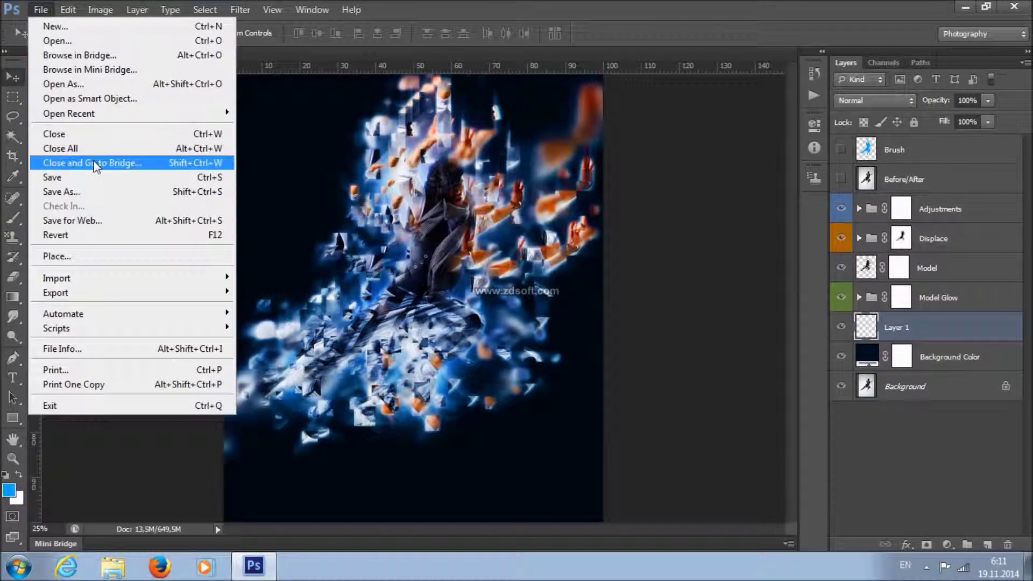
pyautogui.click(108, 256)
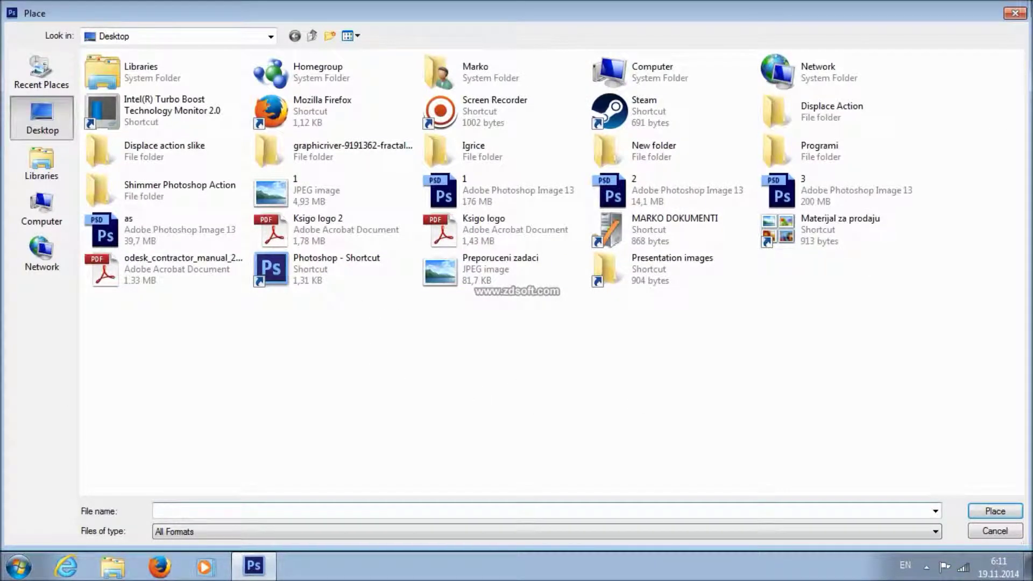
pyautogui.click(1015, 13)
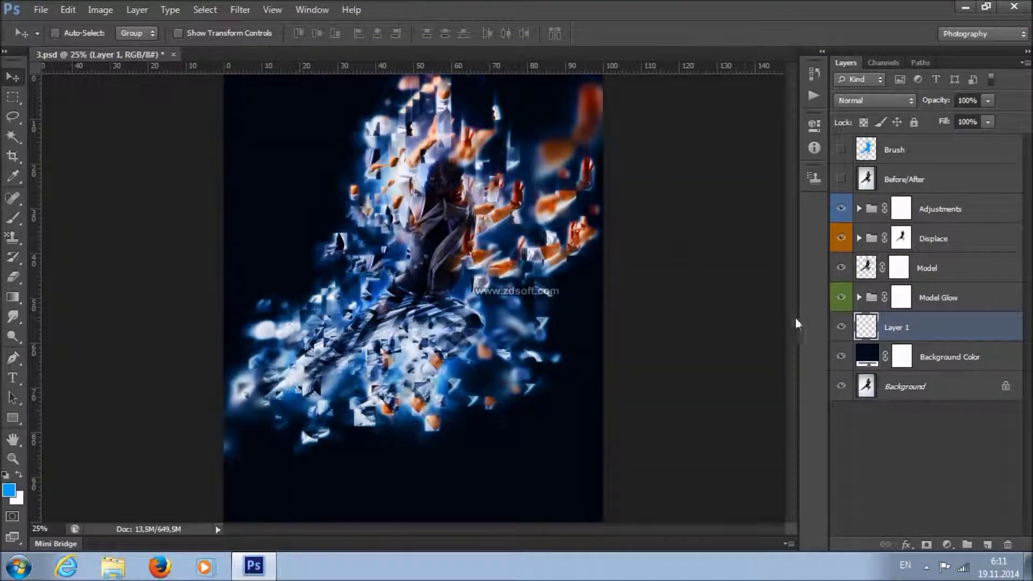
pyautogui.press('Delete')
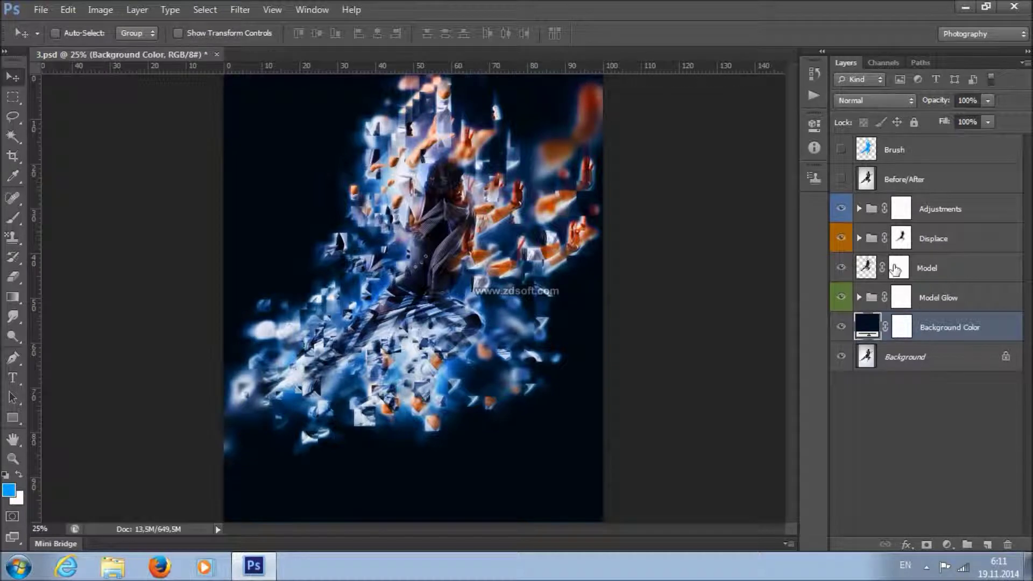
# Expand the Displace group and toggle the Parts Glow layer off and on to check its effect.
pyautogui.click(859, 238)
pyautogui.click(900, 238)
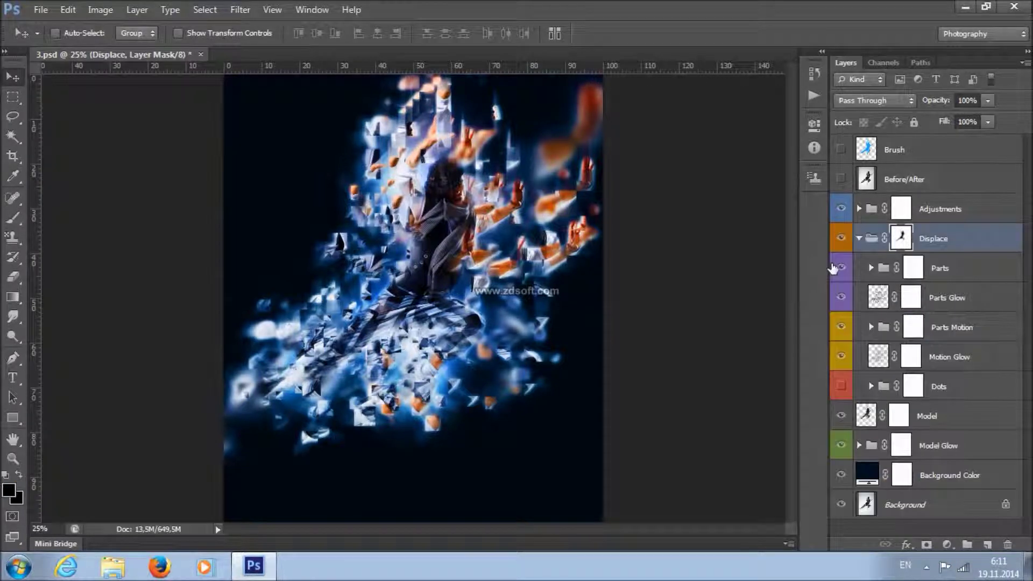
pyautogui.click(930, 273)
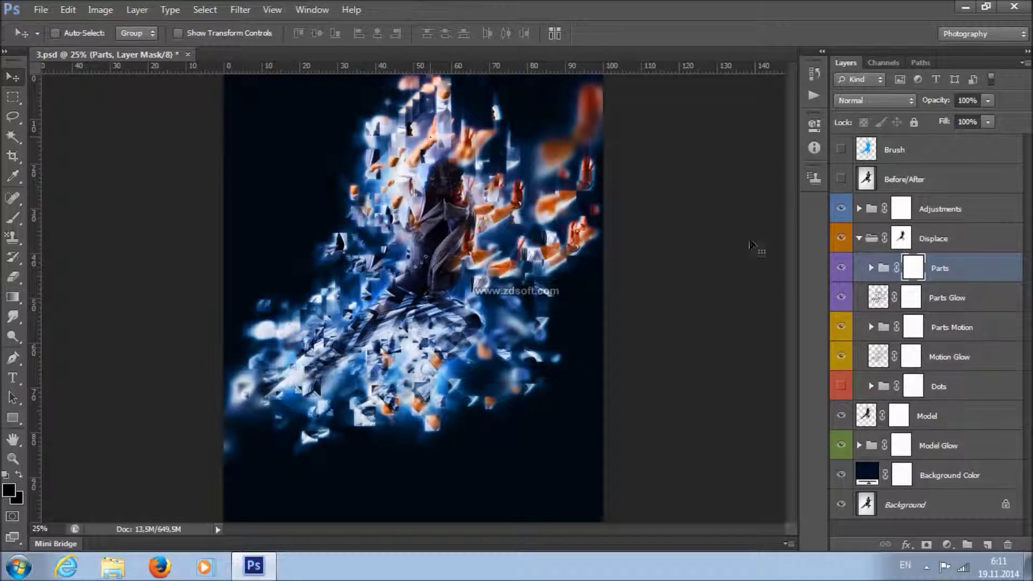
pyautogui.click(948, 303)
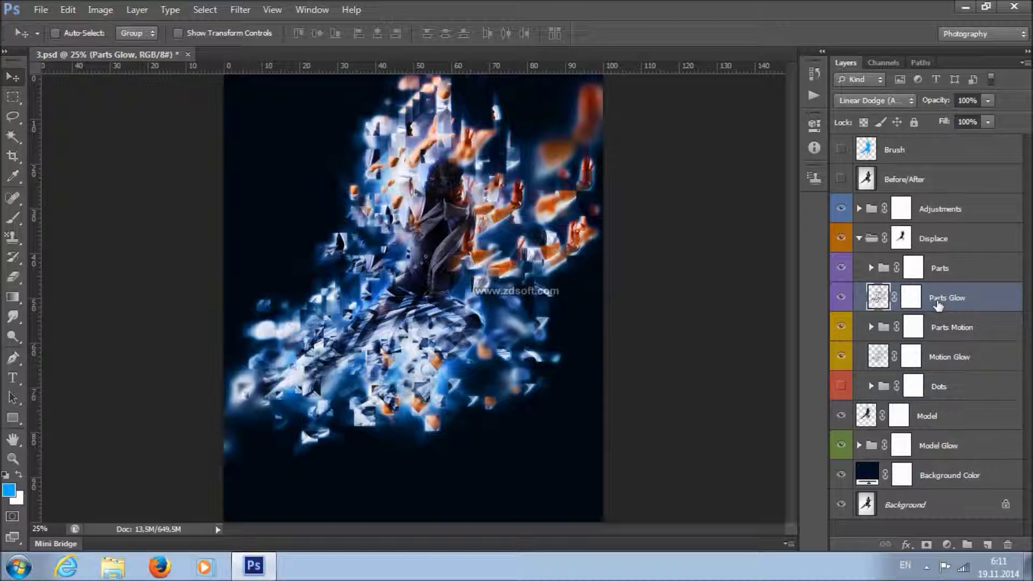
pyautogui.click(841, 297)
pyautogui.click(841, 298)
pyautogui.click(841, 297)
pyautogui.click(841, 297)
# Duplicate the Parts Glow layer under the default copy name and delete the copy.
pyautogui.rightClick(936, 300)
pyautogui.click(801, 72)
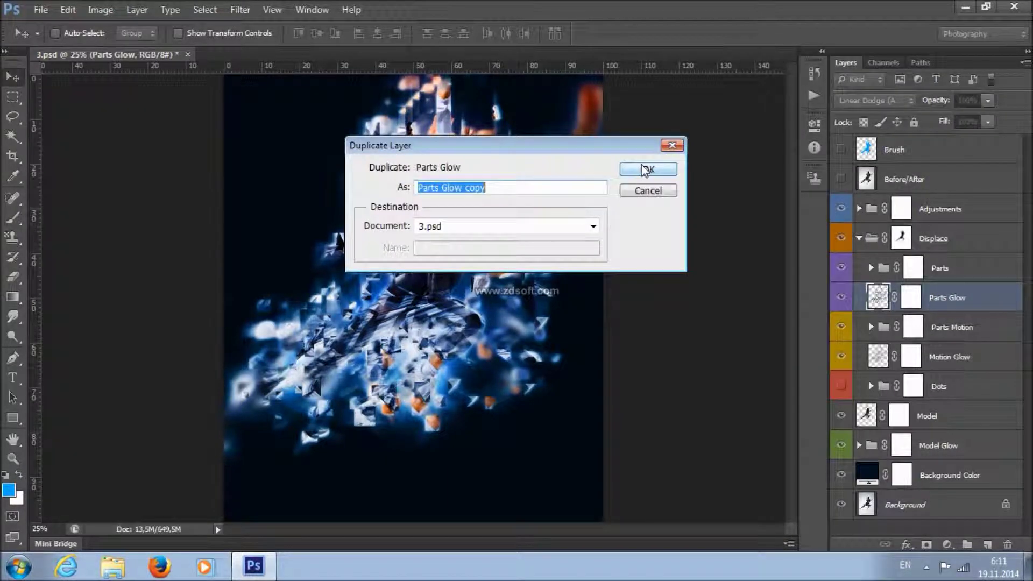
pyautogui.click(645, 171)
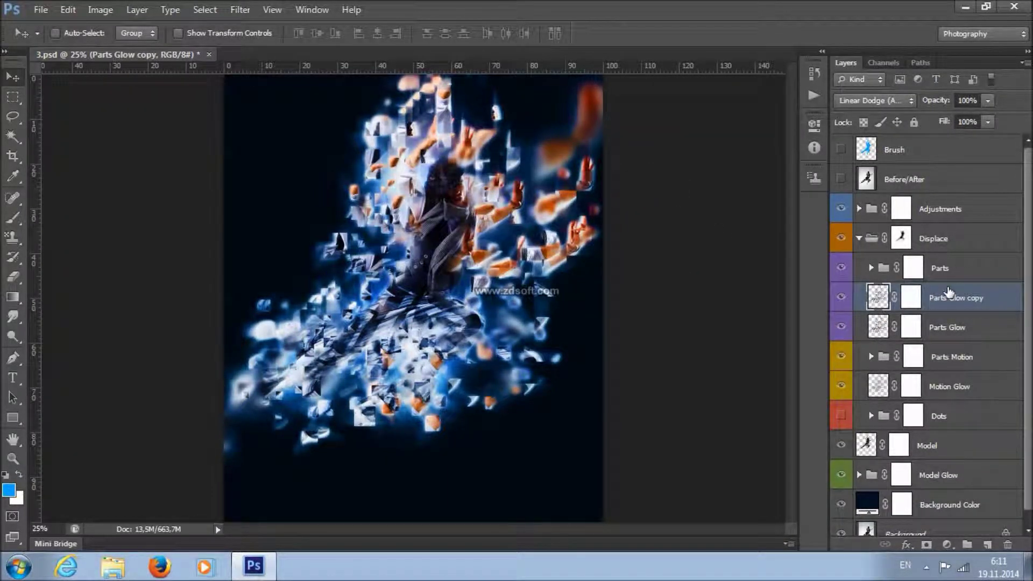
pyautogui.press('Delete')
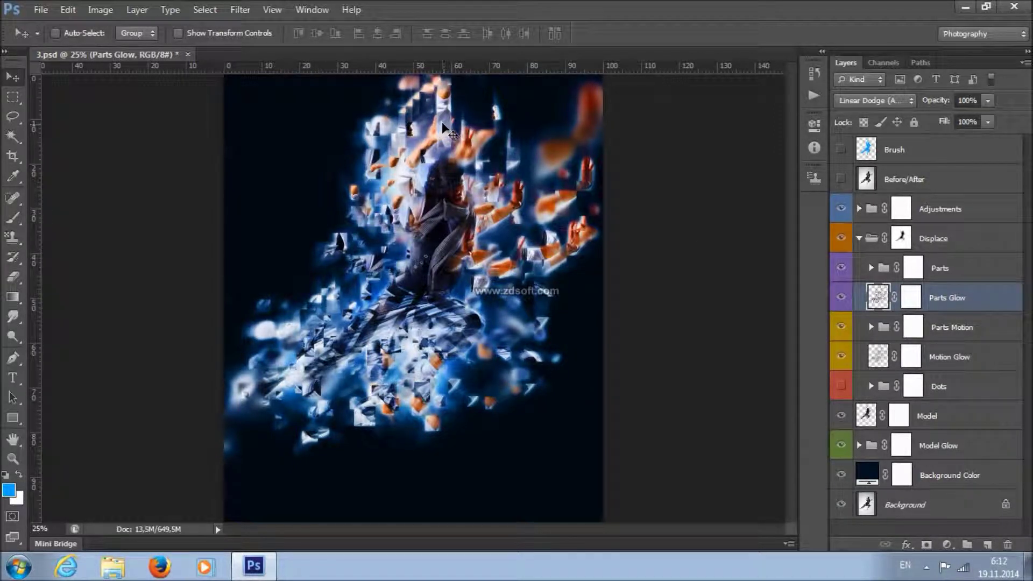
# Check the Parts Glow layer's opacity control, keeping it at 100%, and toggle the layer off and on for comparison.
pyautogui.click(985, 102)
pyautogui.moveTo(987, 117)
pyautogui.mouseDown()
pyautogui.moveTo(947, 119)
pyautogui.moveTo(1001, 122)
pyautogui.mouseUp()
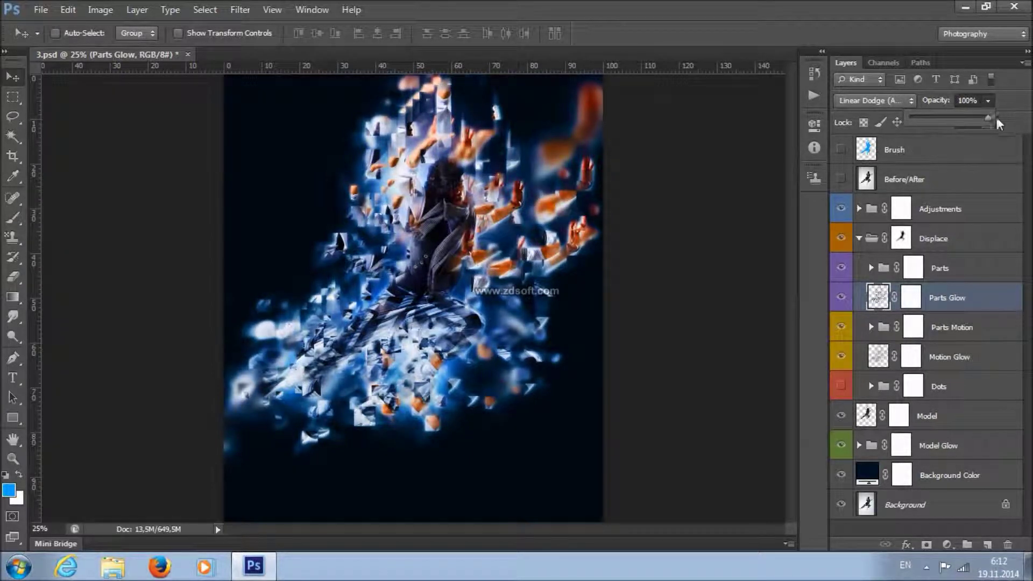
pyautogui.click(842, 297)
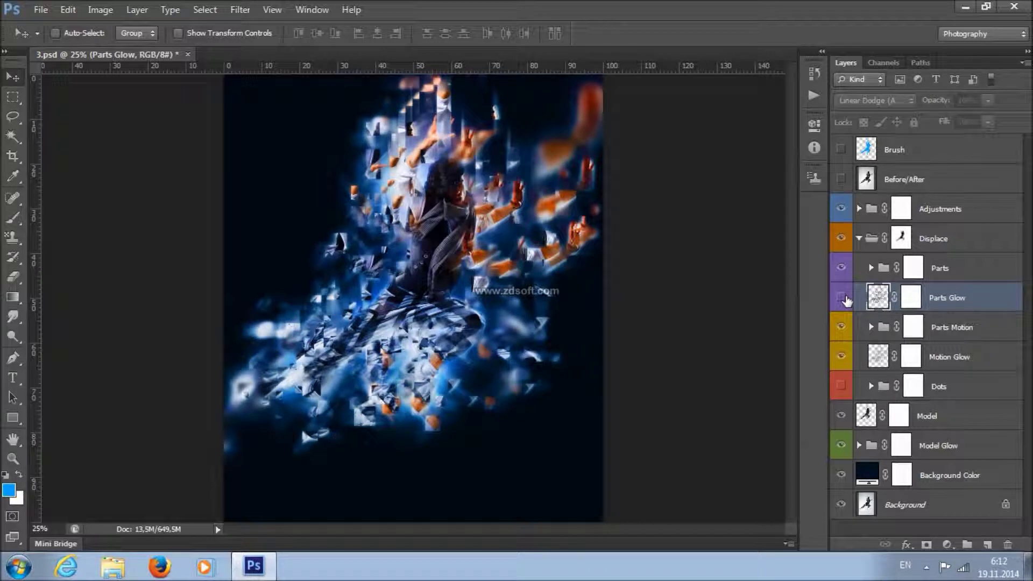
pyautogui.click(842, 297)
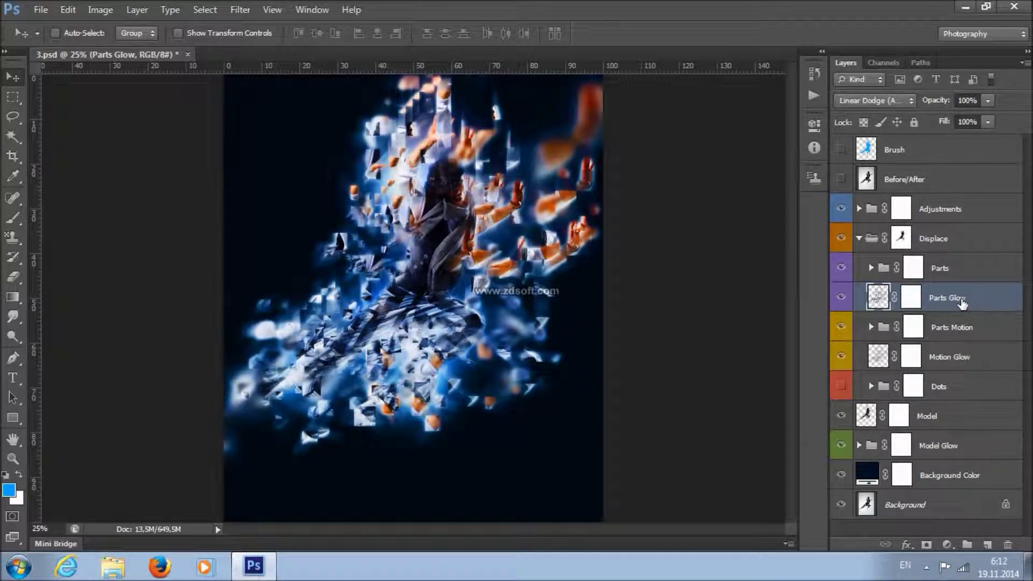
# Expand the Parts group and go through its Small Parts, Medium Parts and Large Parts subgroups.
pyautogui.click(870, 267)
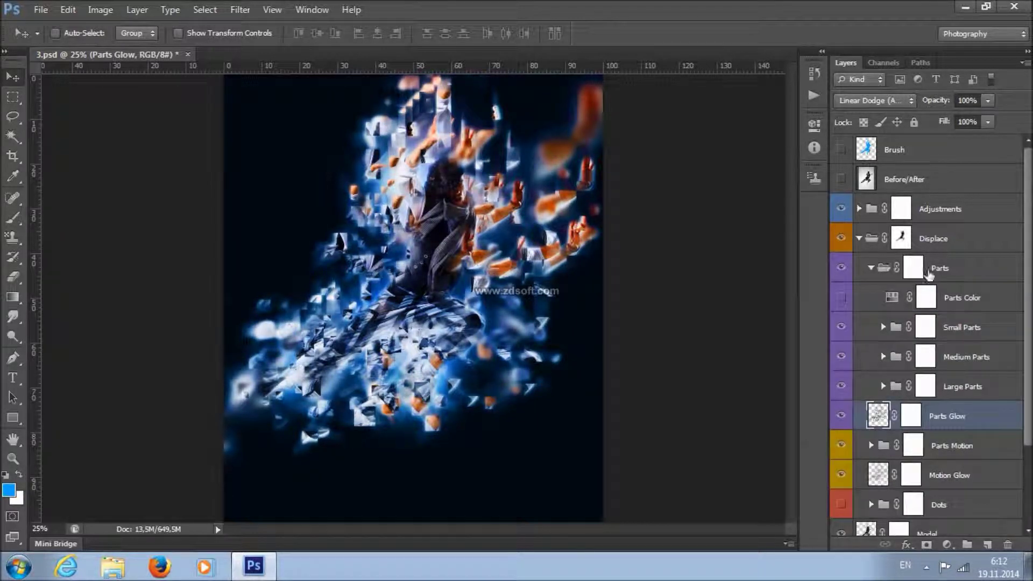
pyautogui.scroll(-1, 1024, 273)
pyautogui.scroll(-1, 1022, 311)
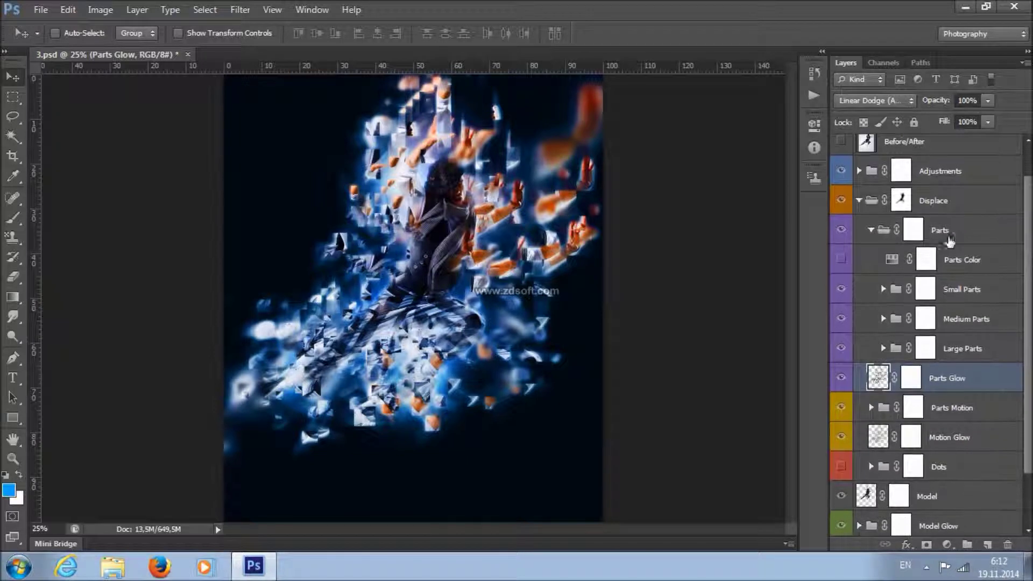
pyautogui.click(977, 300)
pyautogui.click(994, 325)
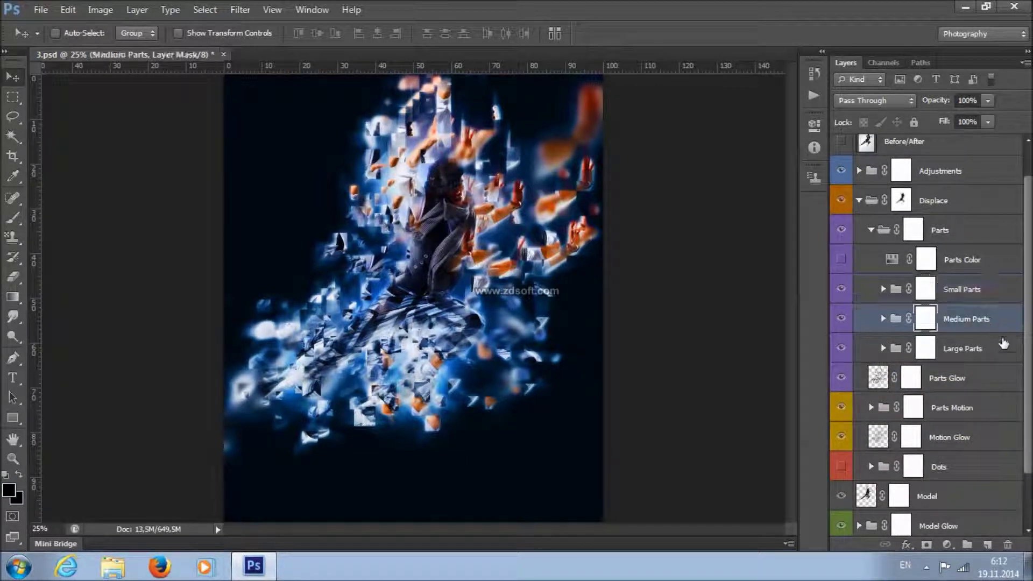
pyautogui.click(1004, 352)
# Expand the Small Parts group and review its Small Parts Texture layer and numbered Small Part layers.
pyautogui.click(887, 289)
pyautogui.click(883, 289)
pyautogui.moveTo(1028, 266); pyautogui.dragTo(1027, 340)
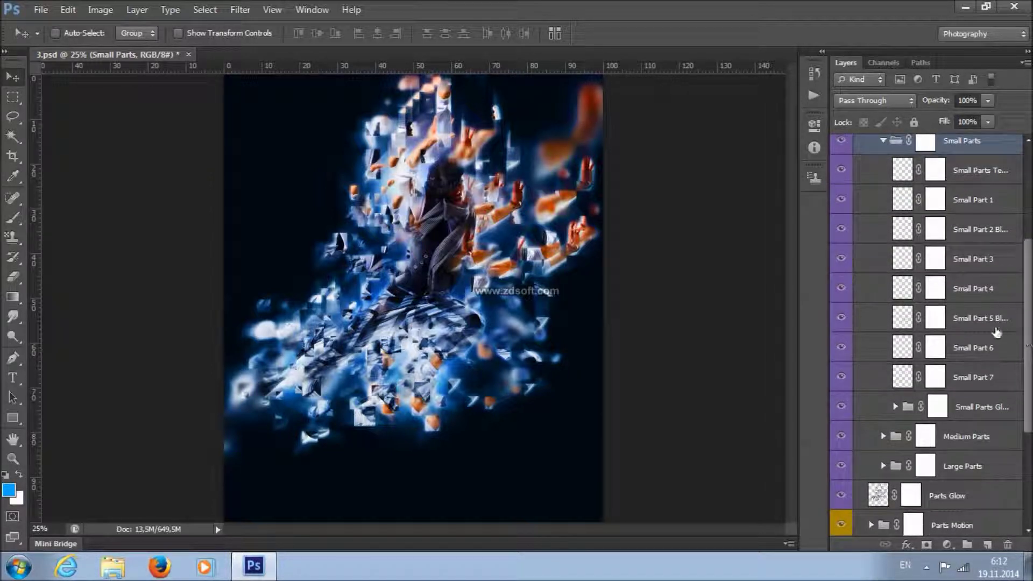
pyautogui.scroll(3, 978, 253)
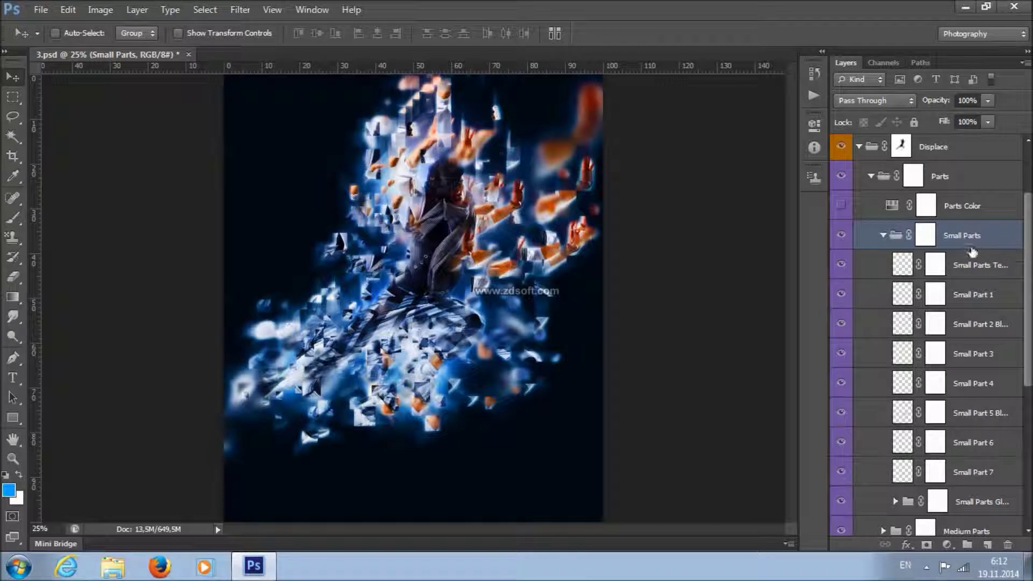
pyautogui.click(975, 265)
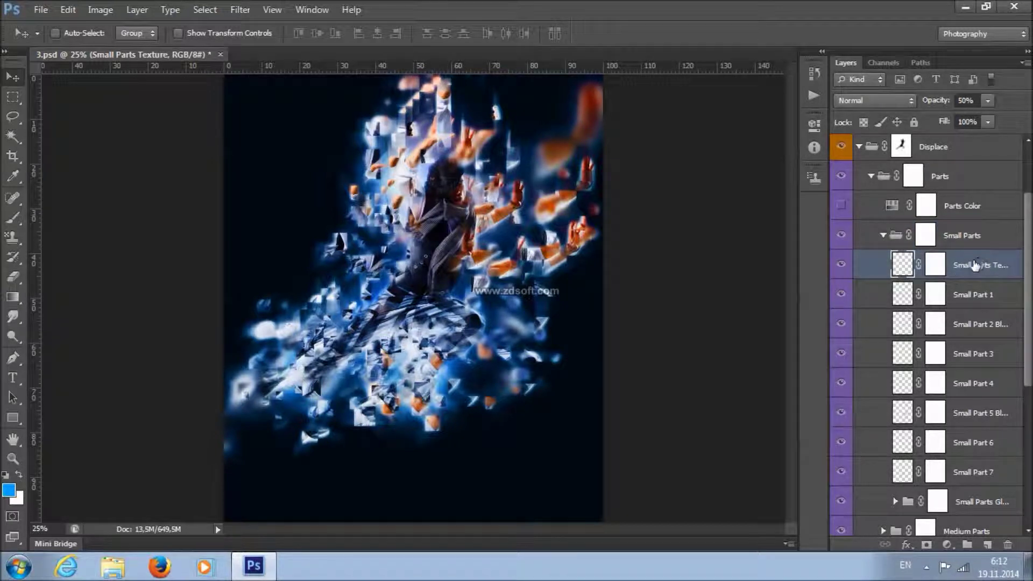
pyautogui.moveTo(1029, 275); pyautogui.dragTo(1027, 326)
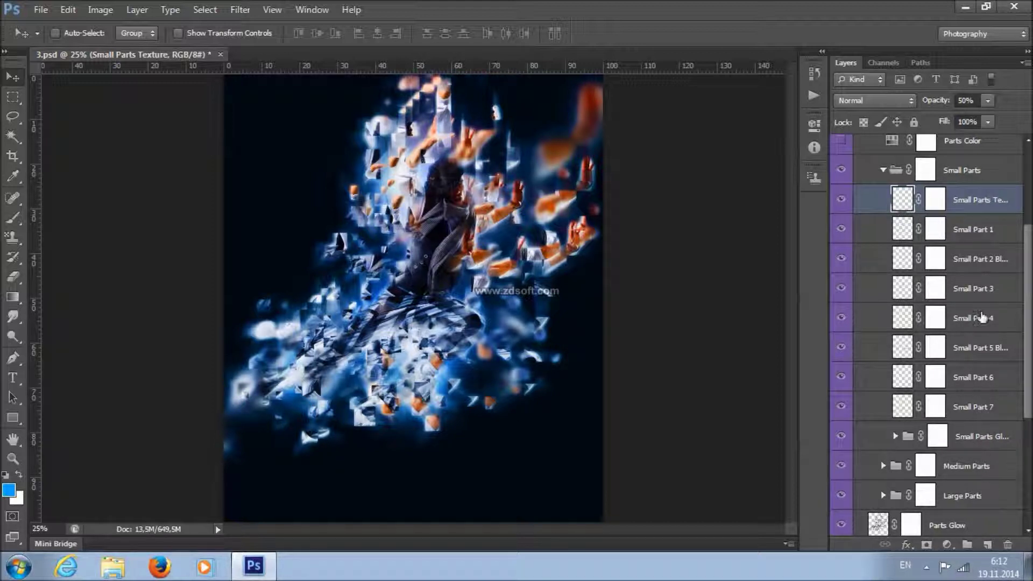
pyautogui.moveTo(1028, 243); pyautogui.dragTo(1030, 233)
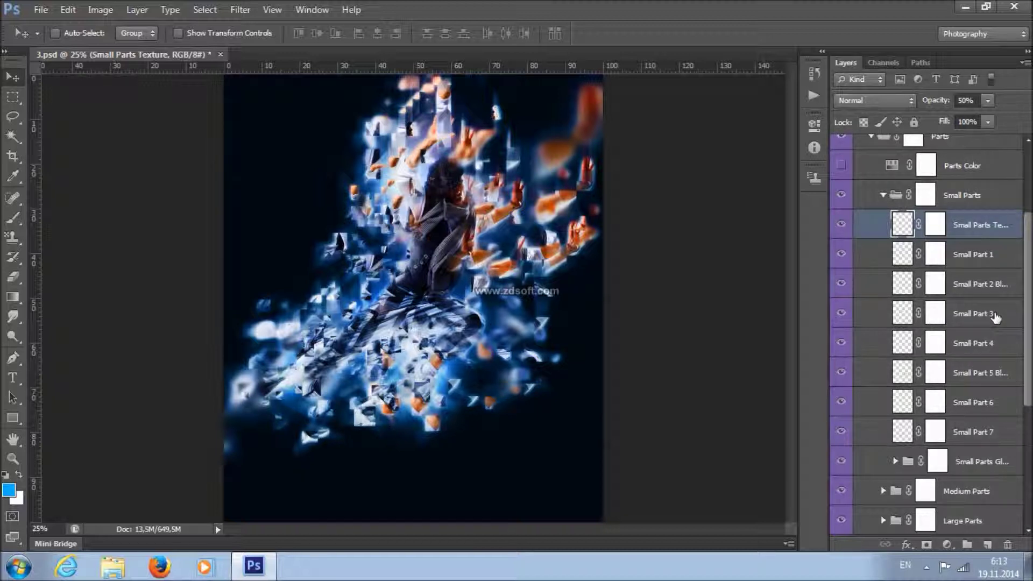
# Duplicate the Small Part 1, Small Part 3 and Small Part 4 layers together under their default copy names.
pyautogui.click(1003, 257)
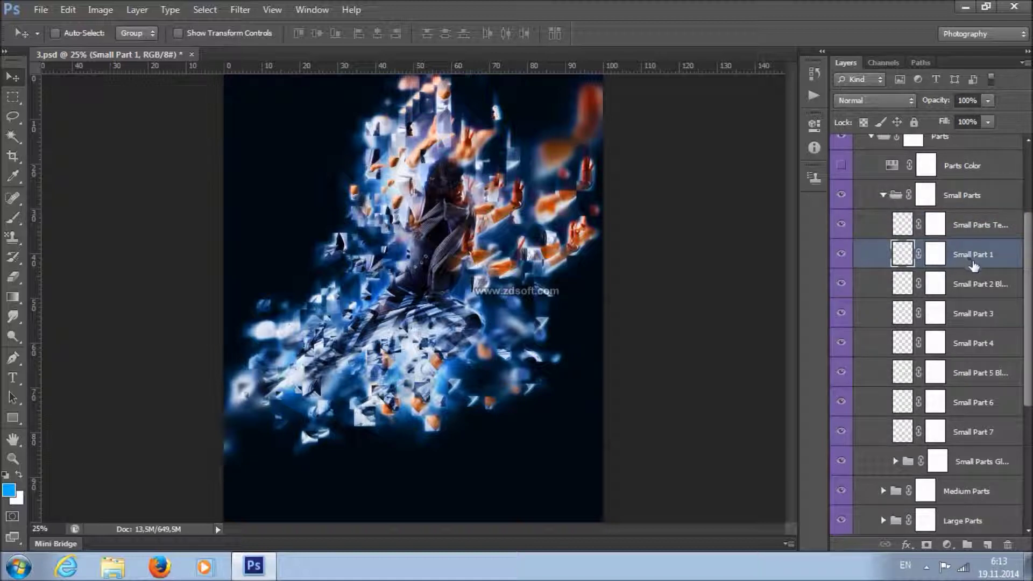
pyautogui.keyDown('ctrl'); pyautogui.click(999, 316); pyautogui.keyUp('ctrl')
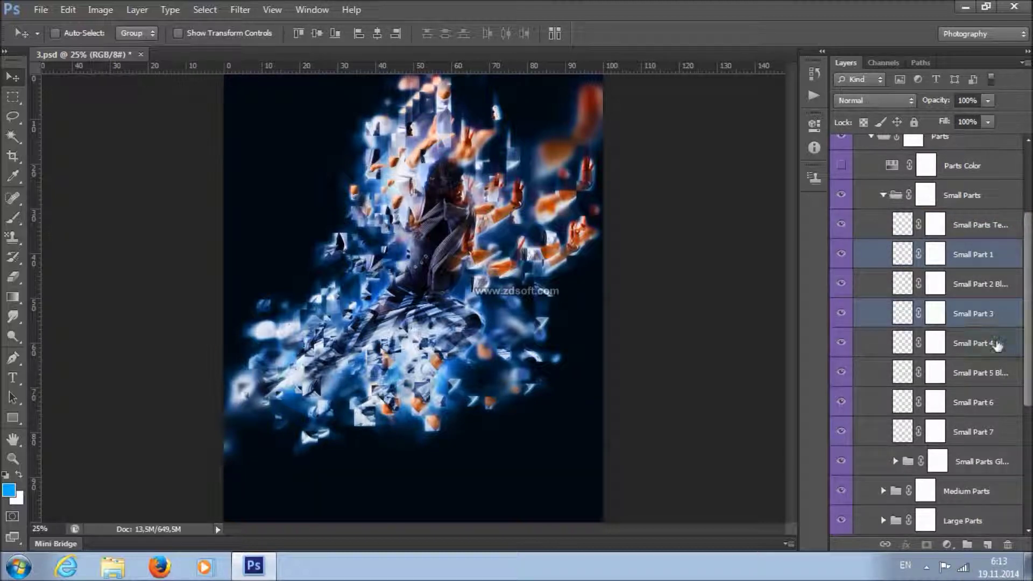
pyautogui.keyDown('ctrl'); pyautogui.click(997, 344); pyautogui.keyUp('ctrl')
pyautogui.rightClick(983, 260)
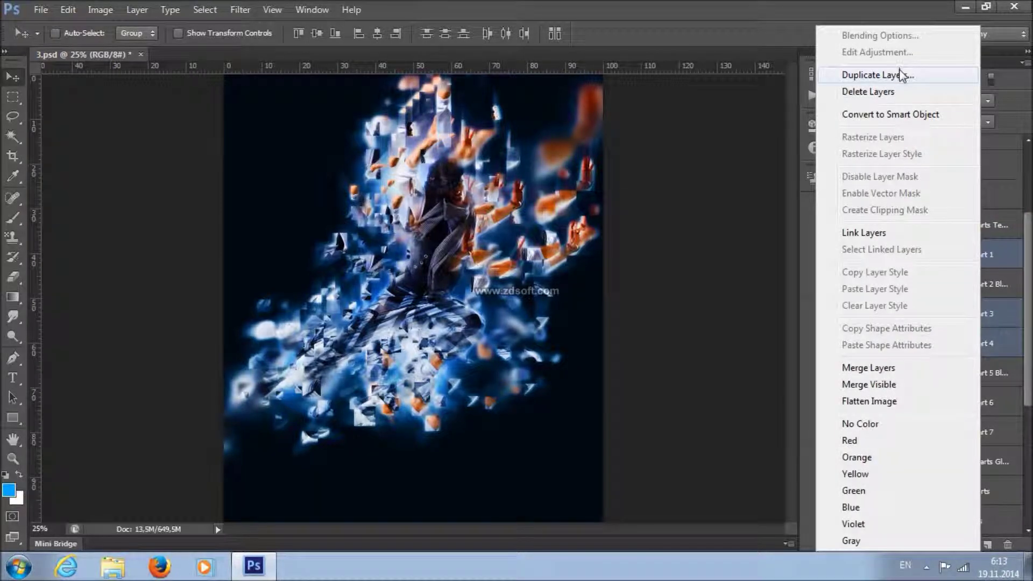
pyautogui.click(867, 76)
pyautogui.click(654, 169)
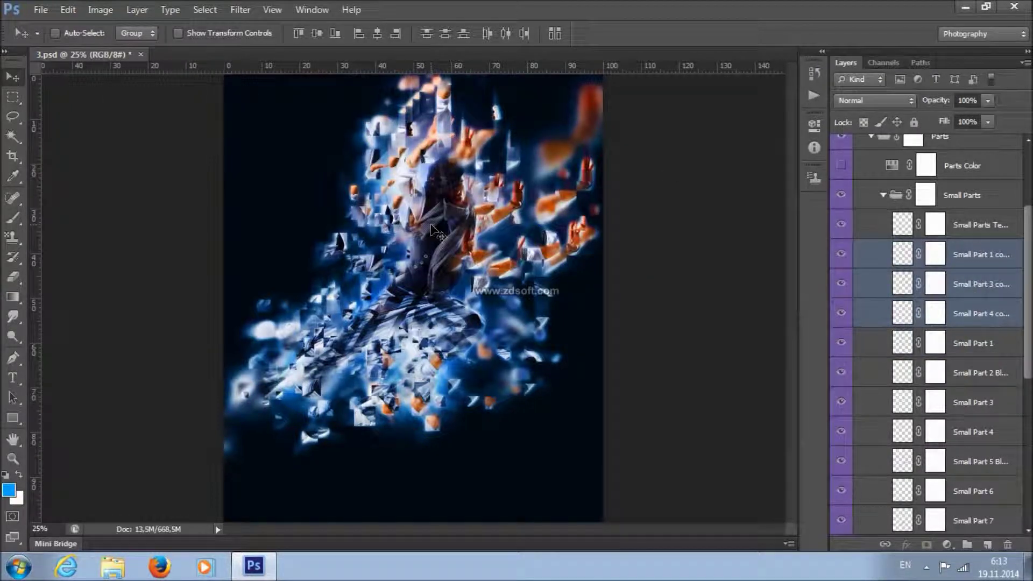
# Move the three selected Small Part copy layers outward to the dancer's left side, spreading pieces into the dark background.
pyautogui.moveTo(506, 252); pyautogui.dragTo(376, 348)
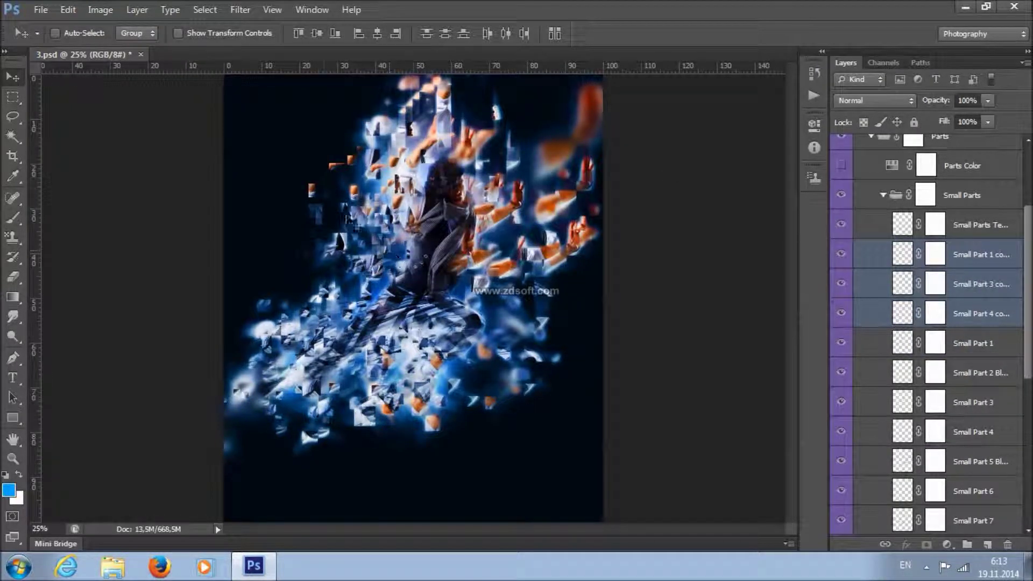
pyautogui.moveTo(413, 261); pyautogui.dragTo(404, 274)
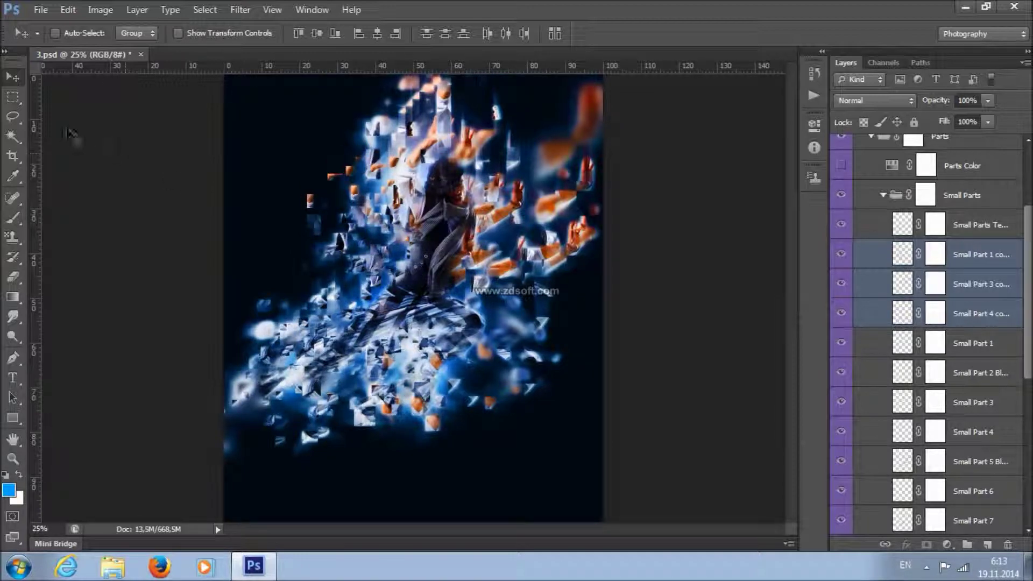
pyautogui.rightClick(324, 208)
pyautogui.click(403, 348)
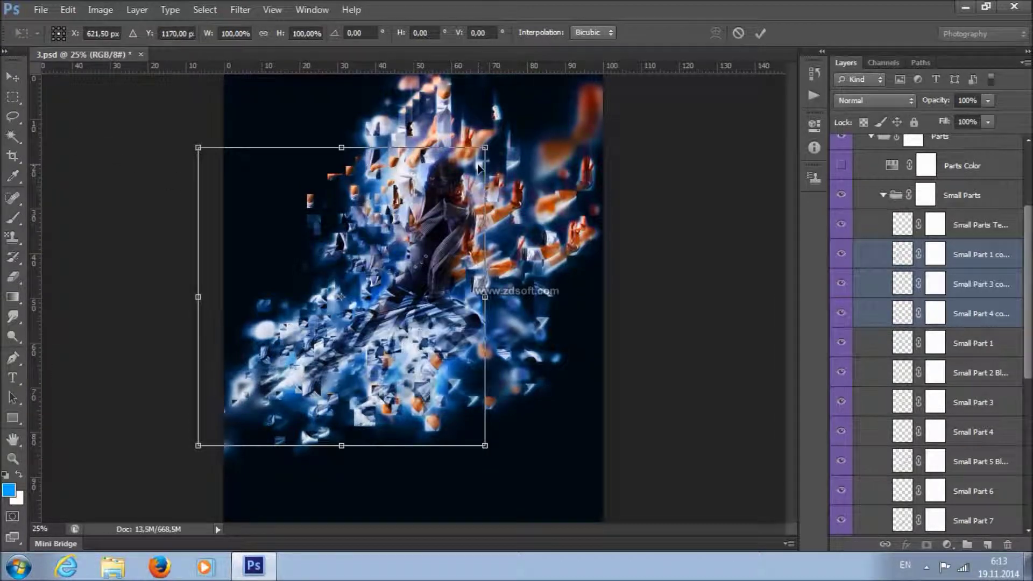
pyautogui.moveTo(485, 144); pyautogui.dragTo(457, 105)
pyautogui.hotkey('ctrl', 'z')
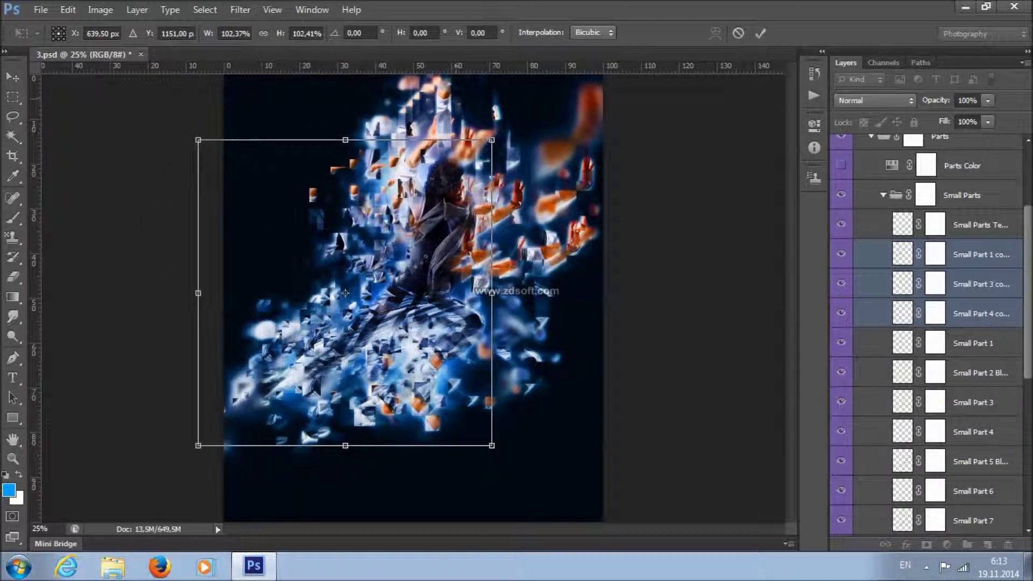
pyautogui.click(738, 33)
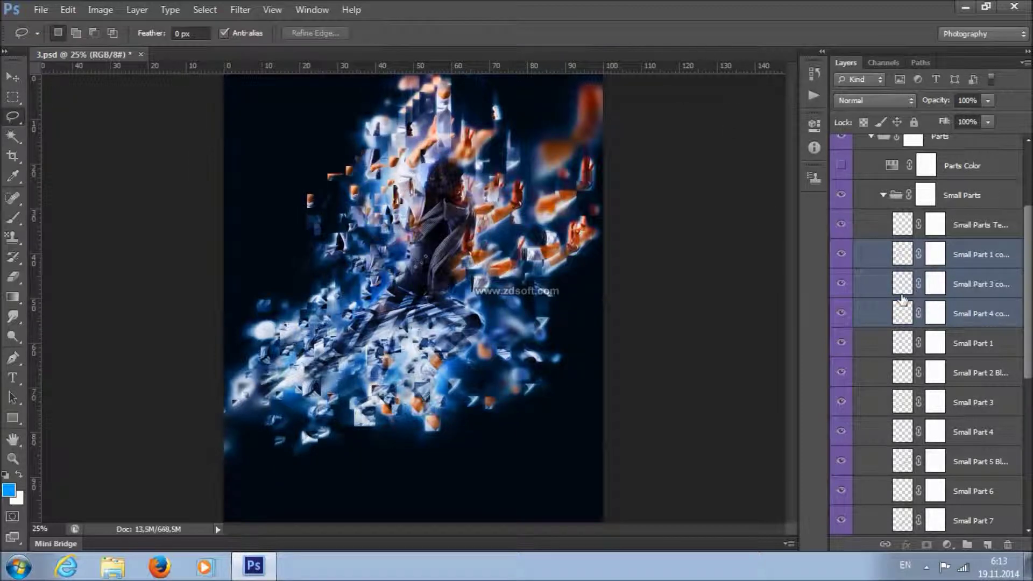
# Apply a Gaussian Blur with a 9.0 pixel radius to the Small Part 1 copy layer only.
pyautogui.click(239, 11)
pyautogui.click(241, 12)
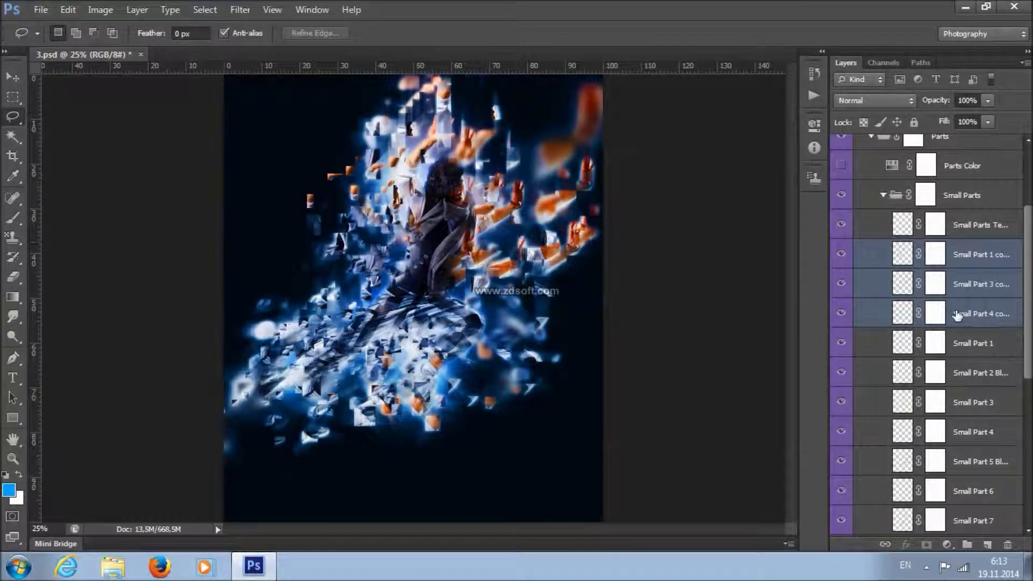
pyautogui.click(978, 256)
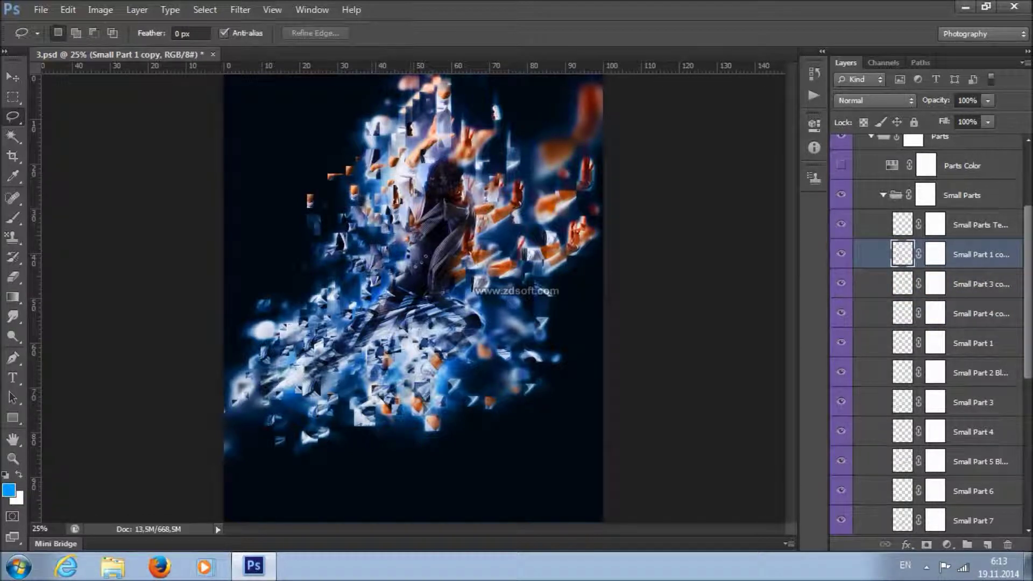
pyautogui.click(240, 10)
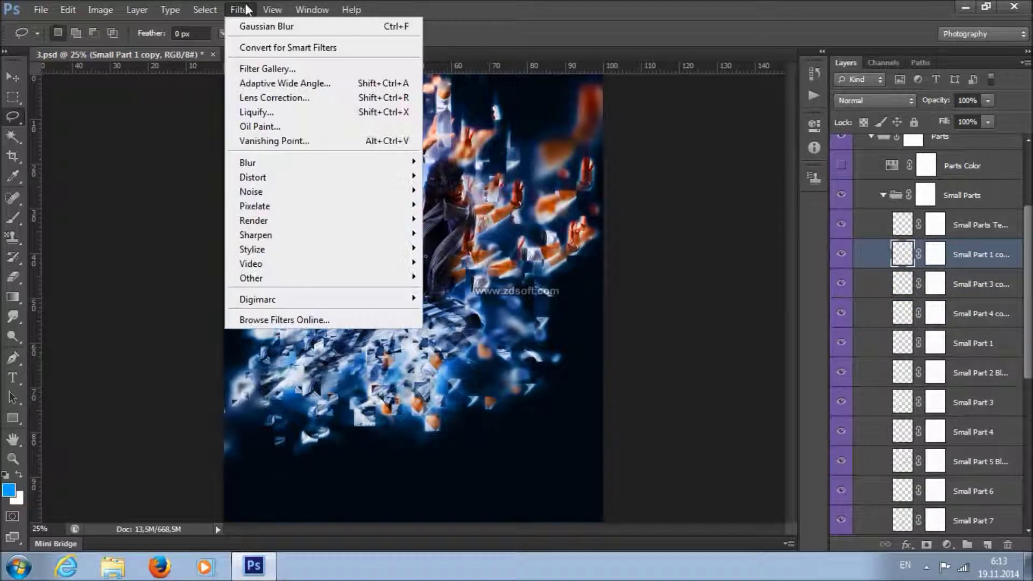
pyautogui.moveTo(324, 161)
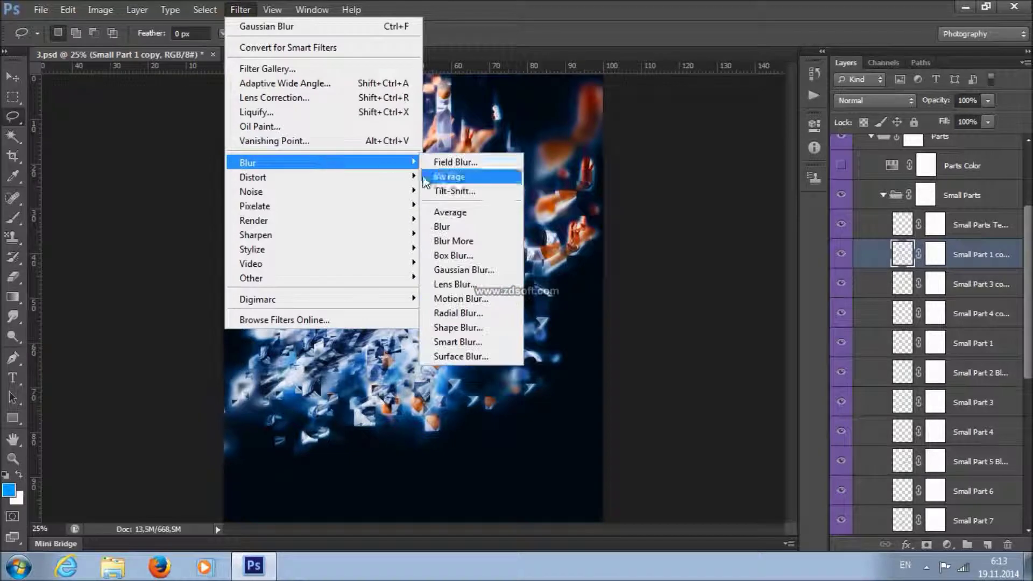
pyautogui.click(494, 269)
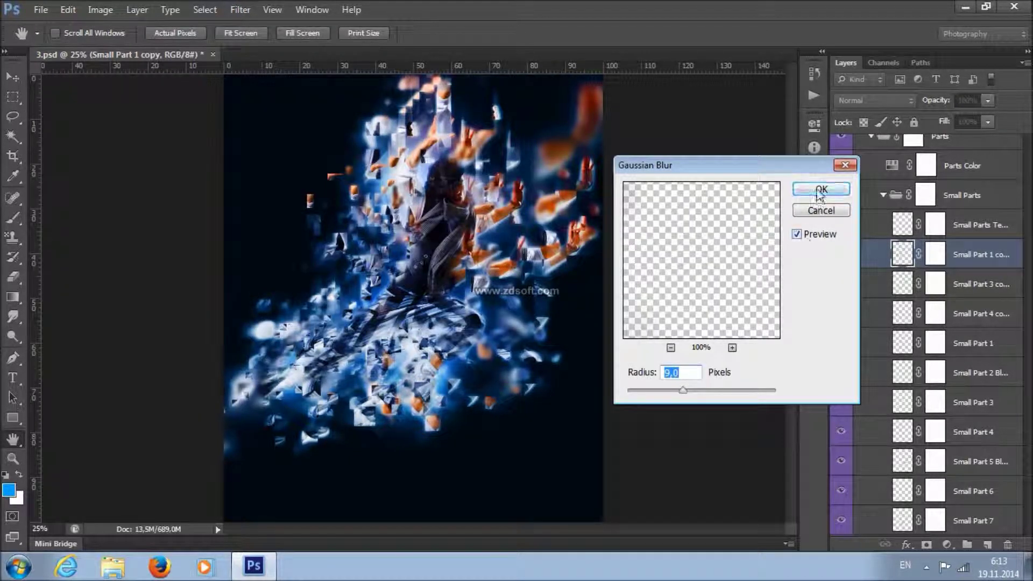
pyautogui.click(820, 189)
# Reposition the blurred Small Part 1 copy pieces so they blend in around the dancer's body.
pyautogui.press('v')
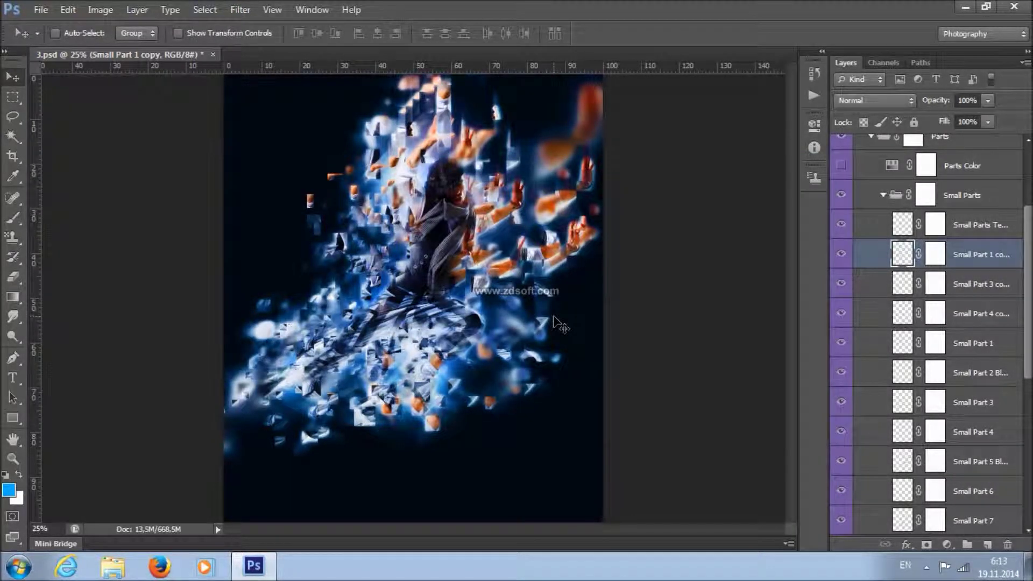
pyautogui.moveTo(299, 424); pyautogui.dragTo(336, 161)
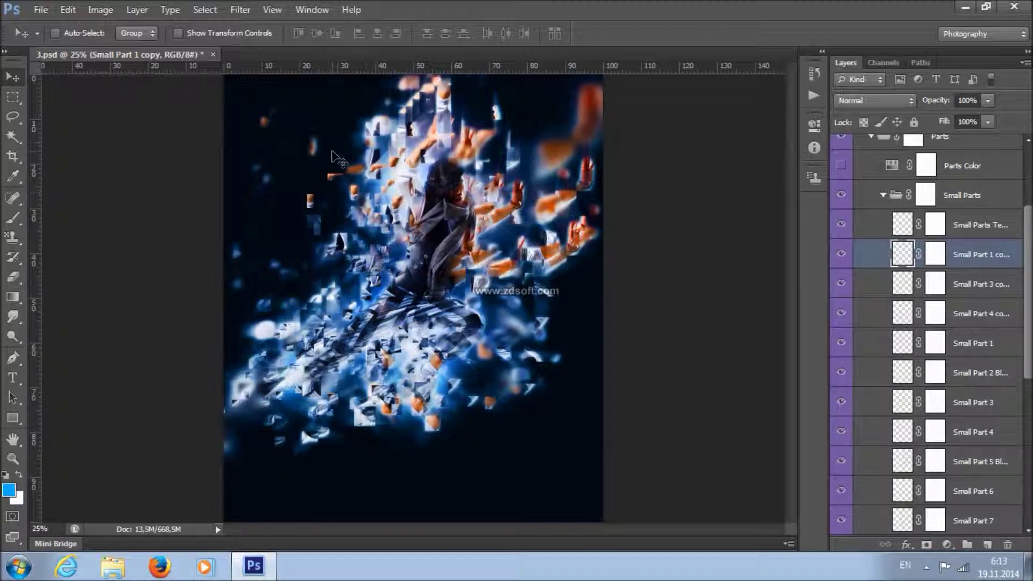
pyautogui.moveTo(371, 283); pyautogui.dragTo(438, 336)
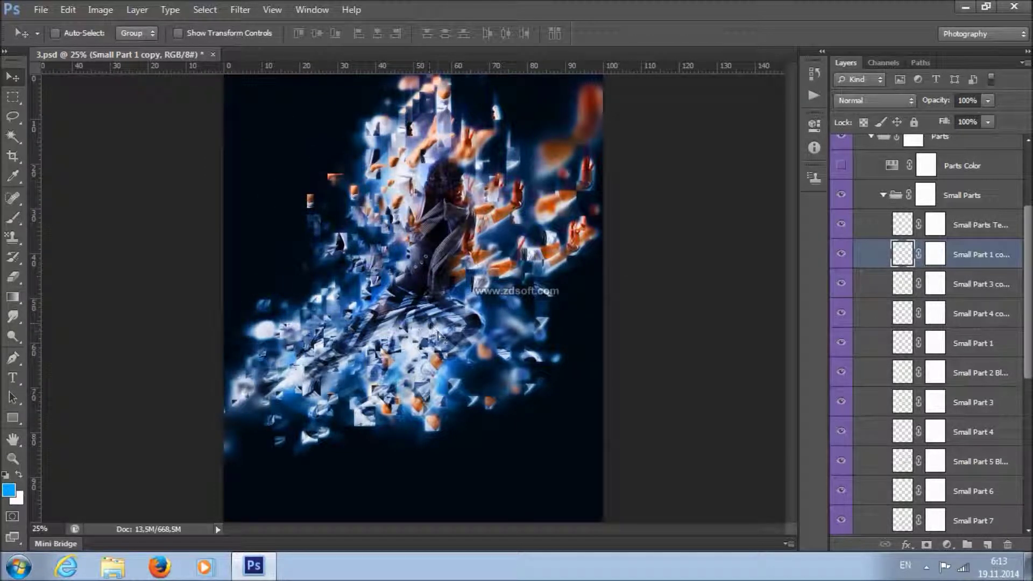
# Collapse the Small Parts group, turn on the Parts Color layer and set its Hue to -40.
pyautogui.click(883, 197)
pyautogui.click(962, 200)
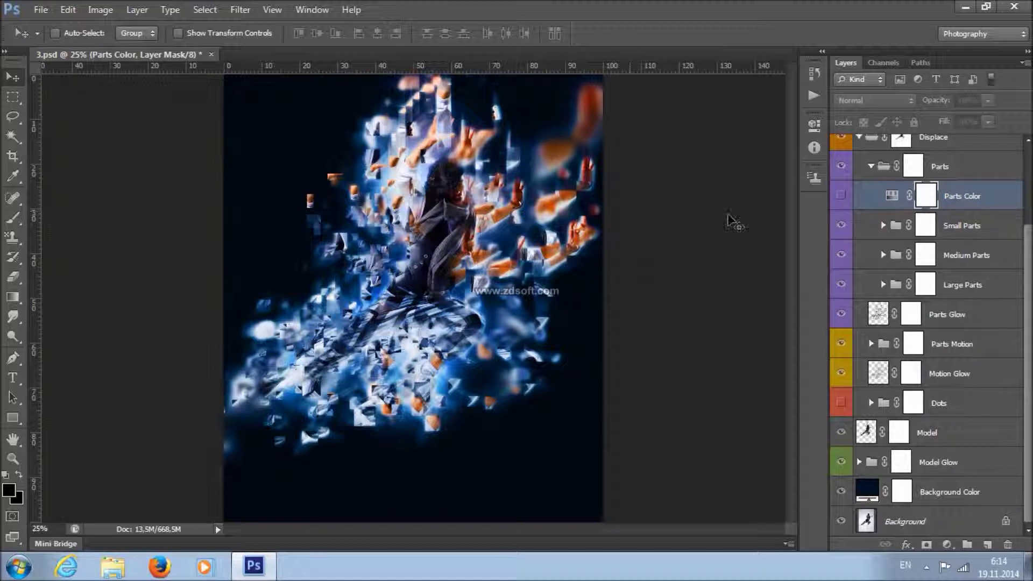
pyautogui.click(840, 197)
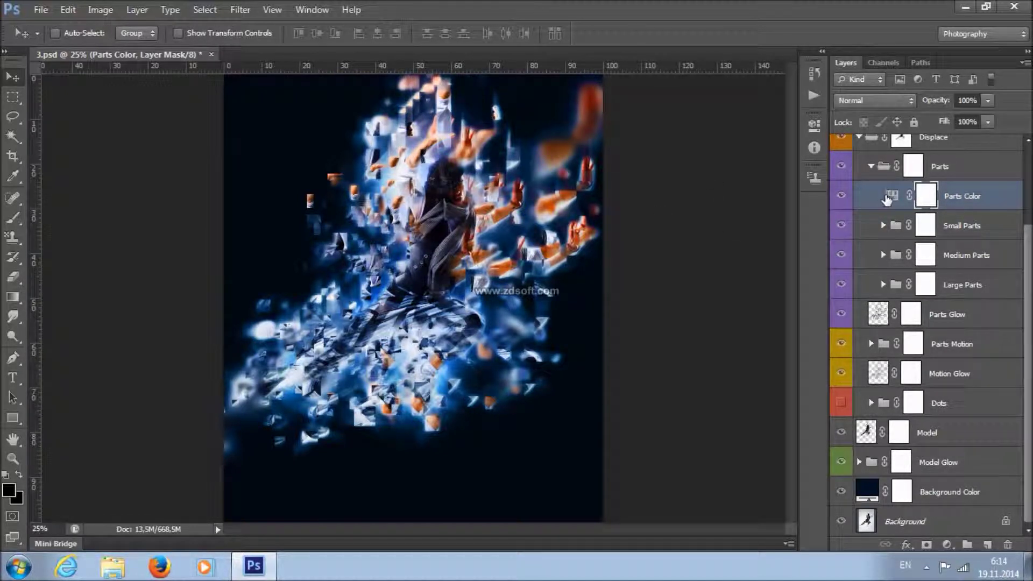
pyautogui.doubleClick(888, 198)
pyautogui.moveTo(717, 216); pyautogui.dragTo(683, 216)
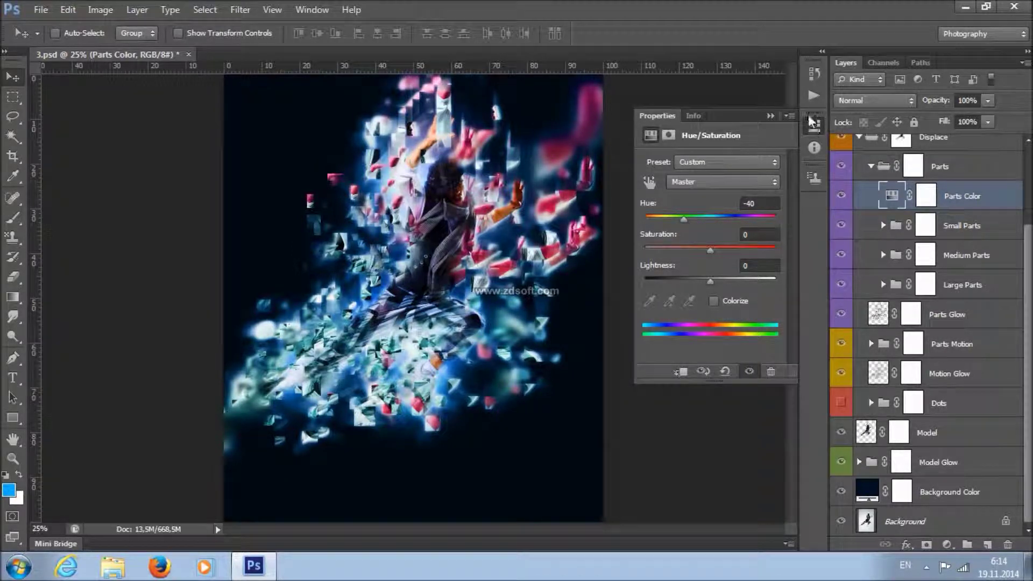
pyautogui.click(770, 116)
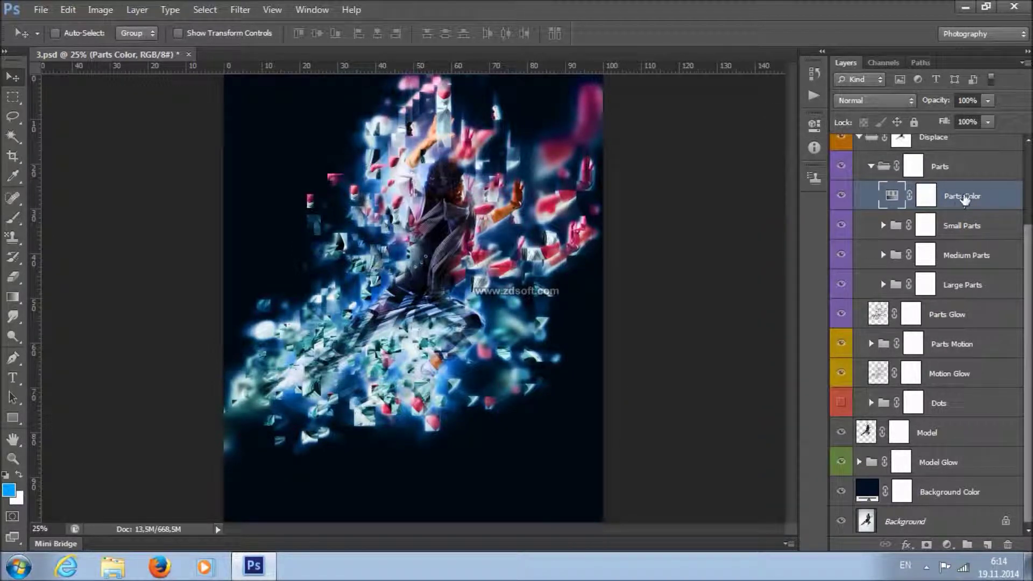
# Preview Small Parts Glow 2 and 3 inside the Small Parts group by switching them on and off again.
pyautogui.click(882, 226)
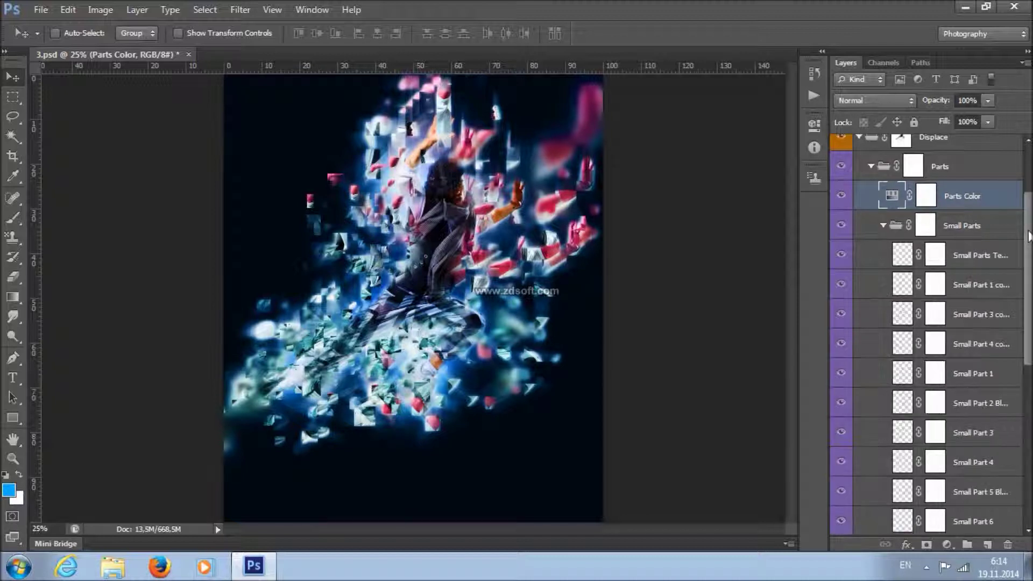
pyautogui.scroll(-8, 1028, 230)
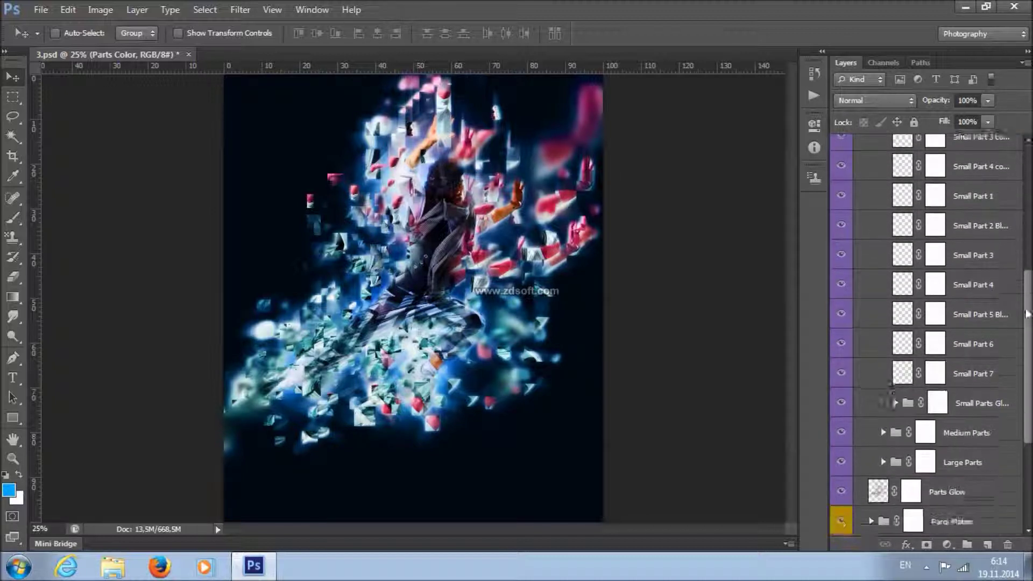
pyautogui.click(895, 343)
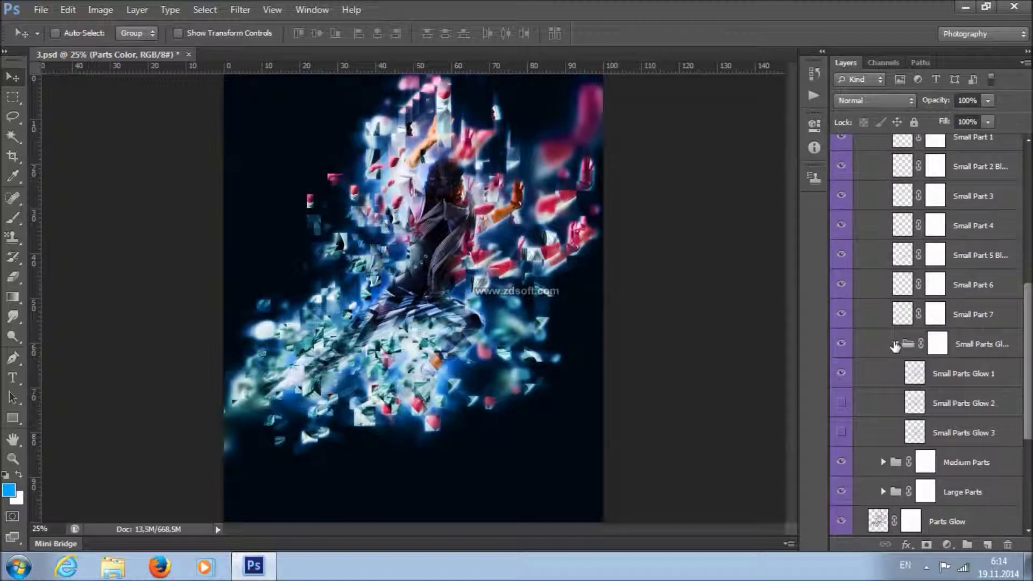
pyautogui.click(841, 403)
pyautogui.click(841, 432)
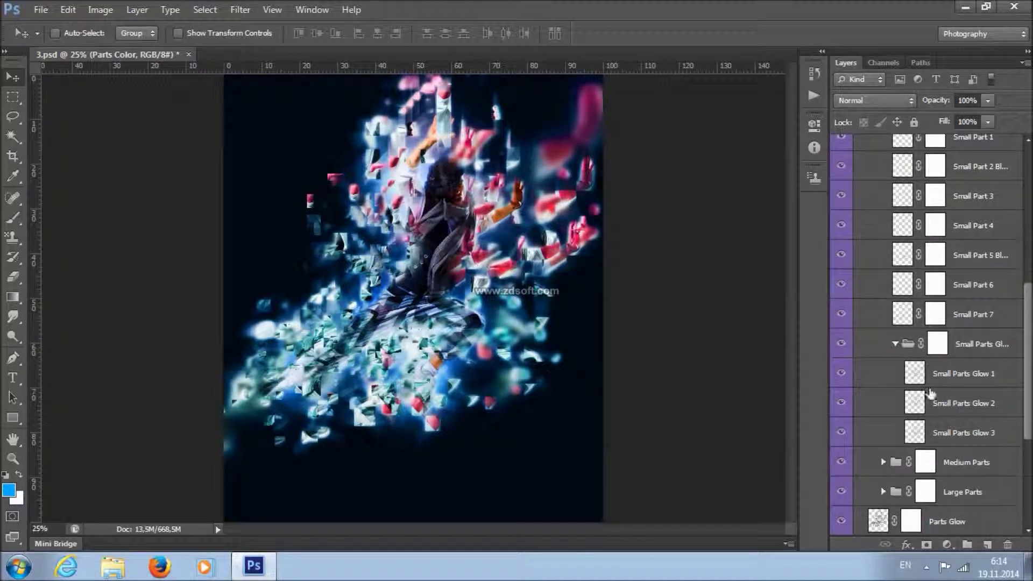
pyautogui.click(841, 432)
pyautogui.click(841, 403)
pyautogui.click(895, 343)
pyautogui.scroll(5, 895, 344)
pyautogui.scroll(3, 1006, 239)
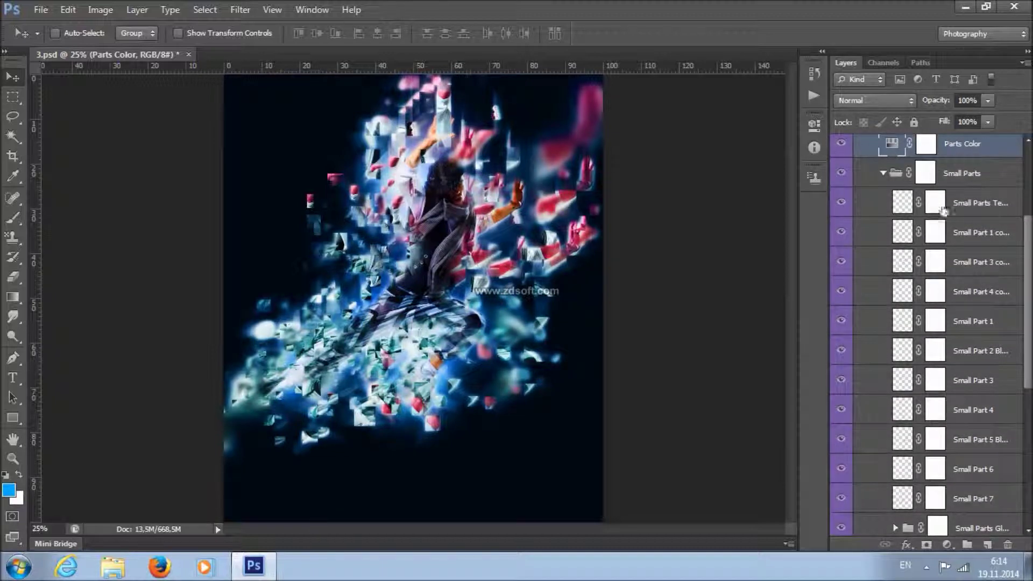
pyautogui.click(883, 171)
# Select the Medium Parts Glow subgroup inside Medium Parts and widen the layer list to show full layer names.
pyautogui.click(883, 255)
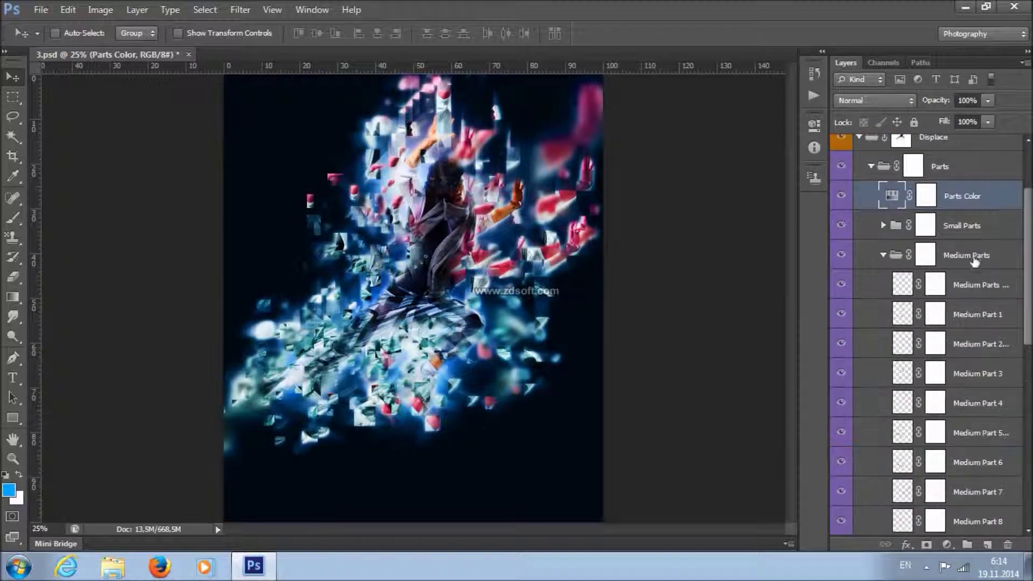
pyautogui.scroll(-10, 1028, 253)
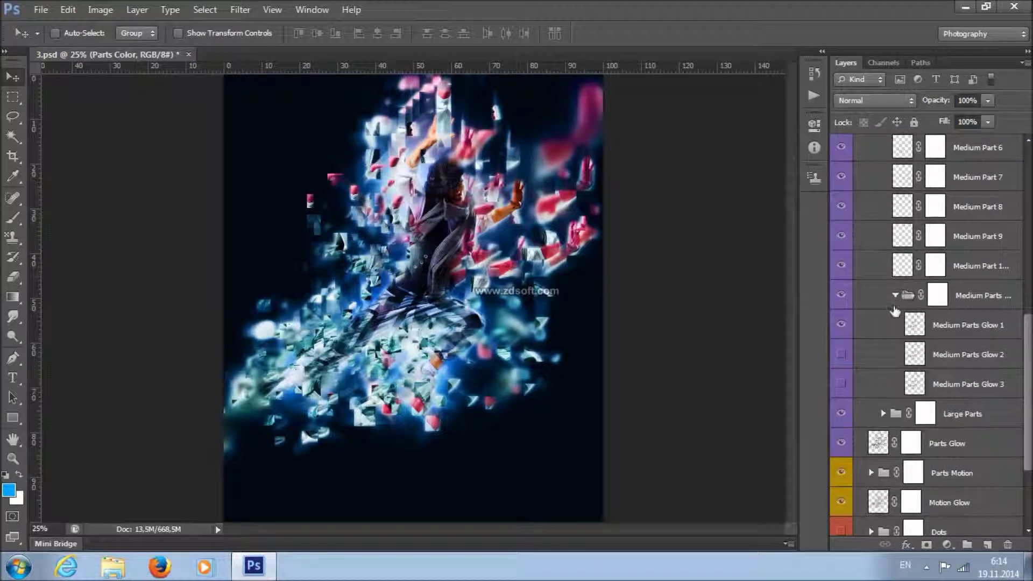
pyautogui.click(973, 299)
pyautogui.click(893, 295)
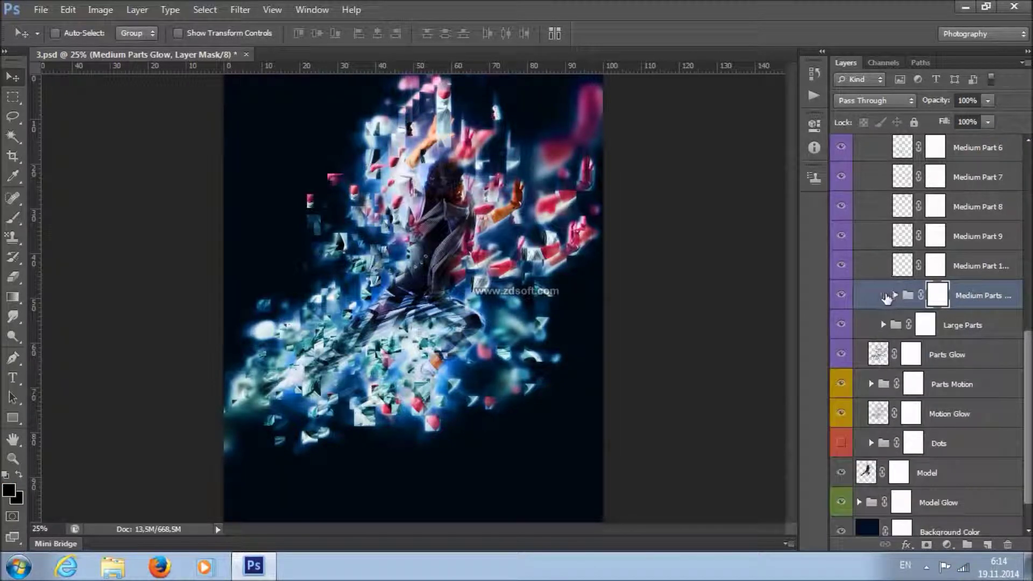
pyautogui.keyDown('ctrl'); pyautogui.click(827, 292); pyautogui.keyUp('ctrl')
pyautogui.moveTo(825, 283); pyautogui.dragTo(796, 284)
pyautogui.click(917, 296)
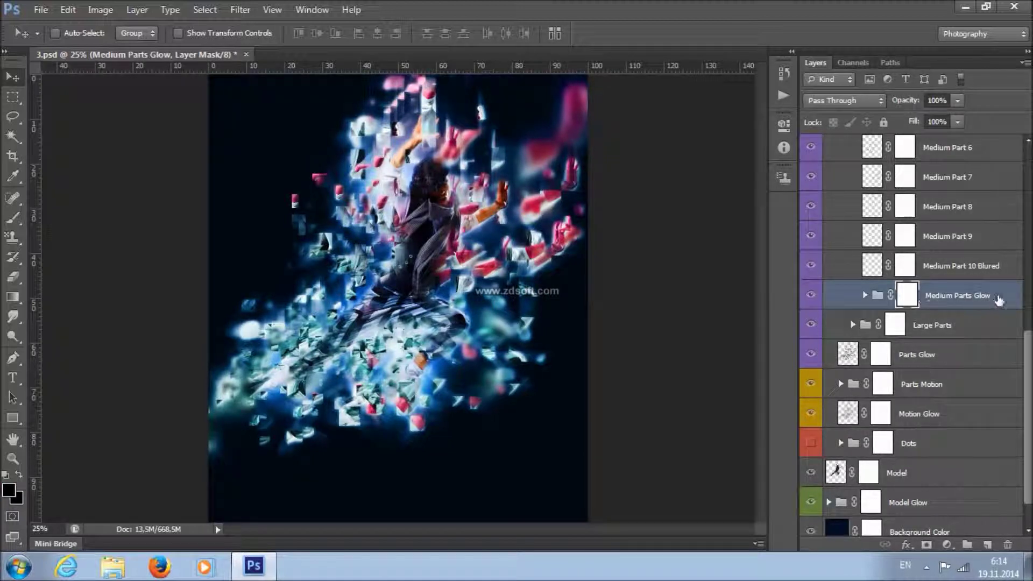
# Preview Medium Parts Glow 2 and 3, then hide all three Medium Parts Glow layers and collapse their group.
pyautogui.click(864, 295)
pyautogui.click(810, 383)
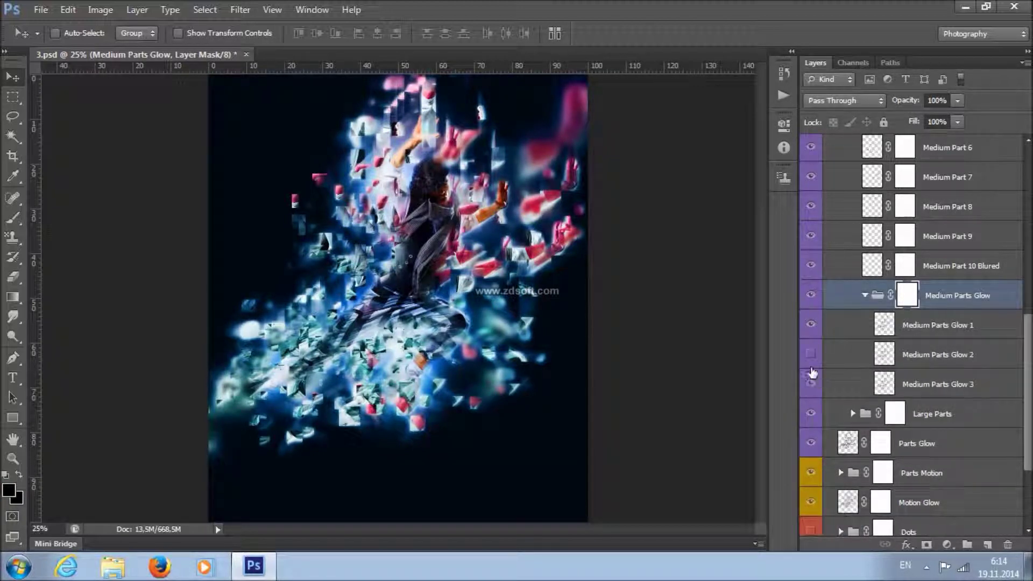
pyautogui.click(810, 354)
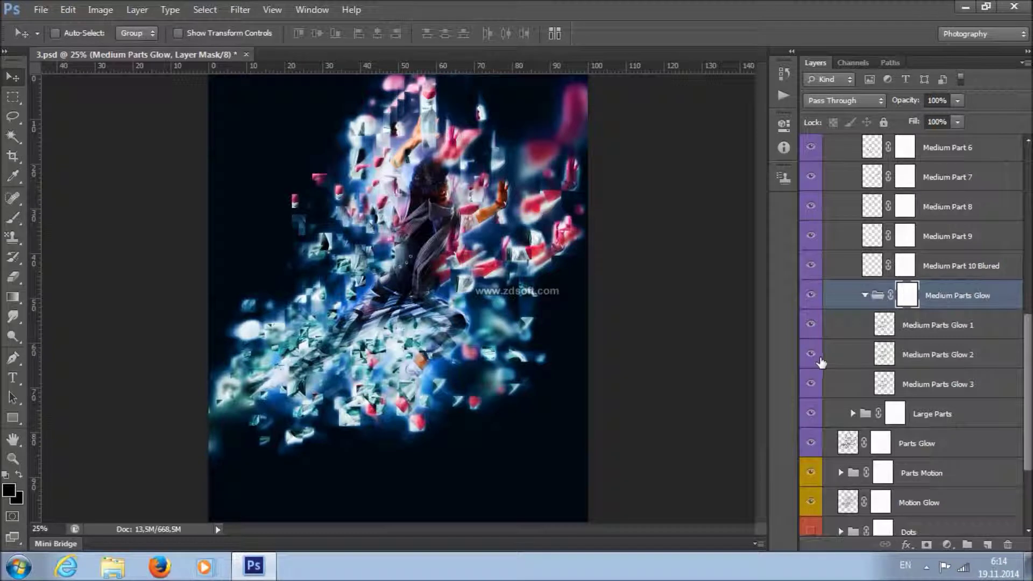
pyautogui.click(811, 384)
pyautogui.click(810, 354)
pyautogui.click(811, 325)
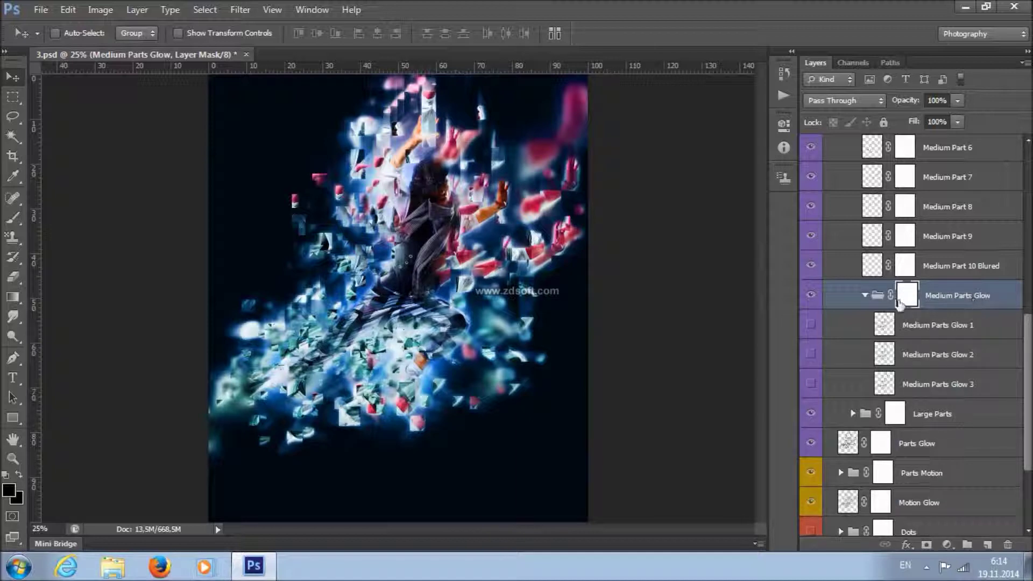
pyautogui.click(864, 295)
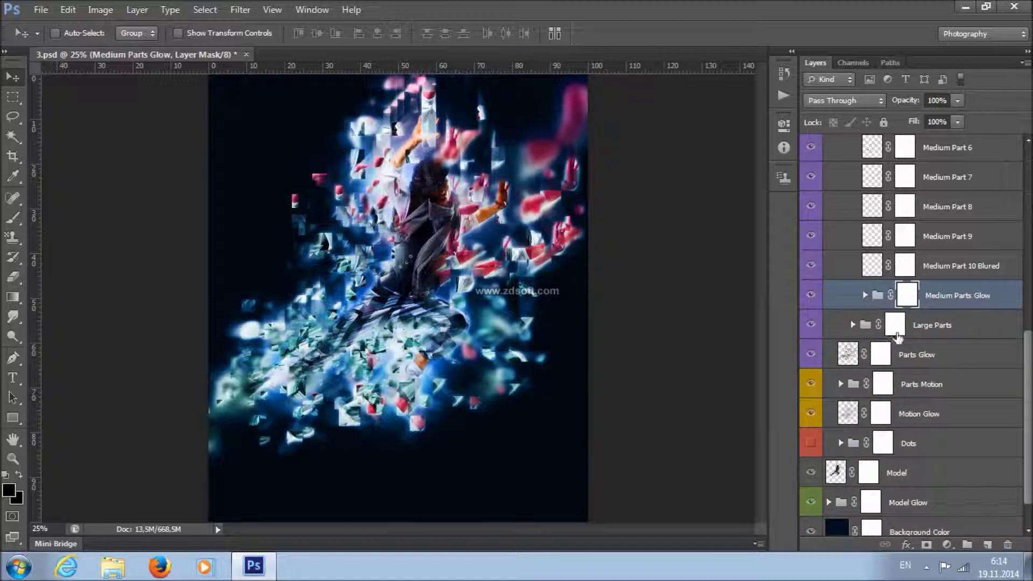
# Glance into the Large Parts group, then collapse the Medium Parts and Parts groups.
pyautogui.click(853, 325)
pyautogui.click(852, 324)
pyautogui.scroll(6, 850, 302)
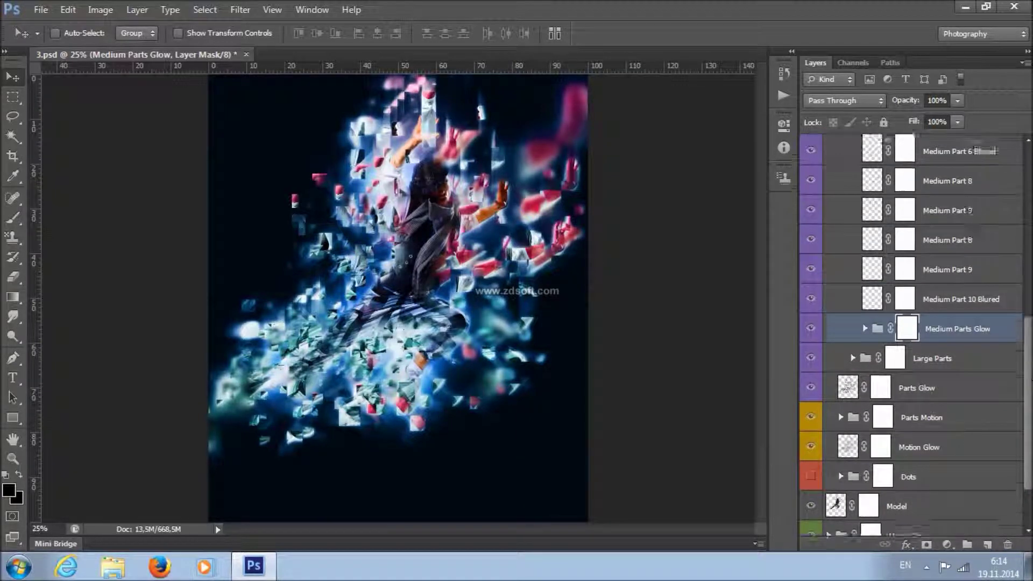
pyautogui.click(849, 275)
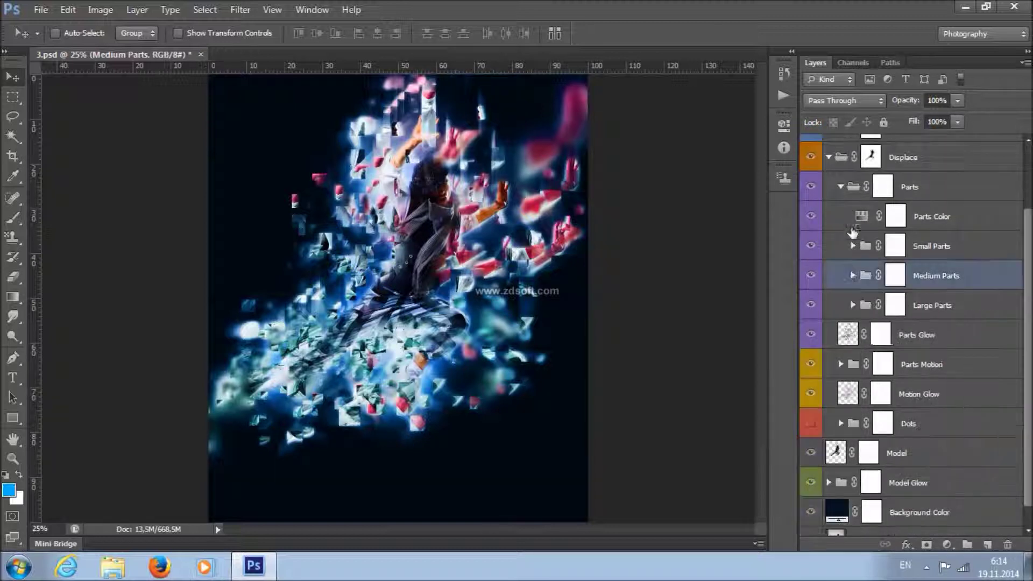
pyautogui.click(840, 187)
# Hide the Motion Glow layer and toggle the Parts Motion group's visibility for comparison, leaving the group on.
pyautogui.click(923, 298)
pyautogui.click(881, 326)
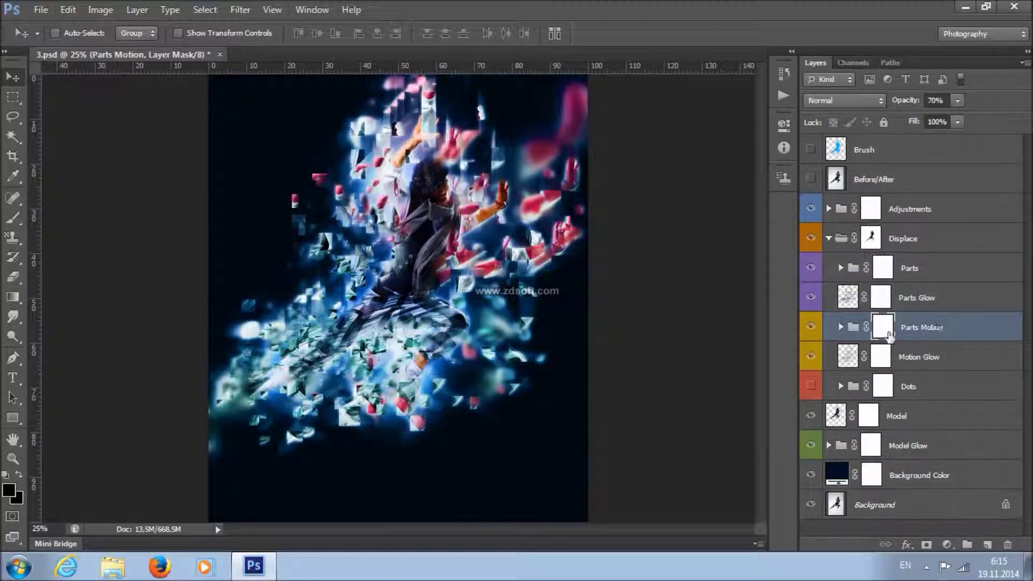
pyautogui.click(811, 327)
pyautogui.click(812, 329)
pyautogui.click(812, 356)
pyautogui.click(811, 328)
pyautogui.click(811, 329)
pyautogui.click(811, 329)
pyautogui.click(811, 326)
# Toggle the Parts Glow layer and the Parts group off and on to compare the motion pieces alone.
pyautogui.click(811, 299)
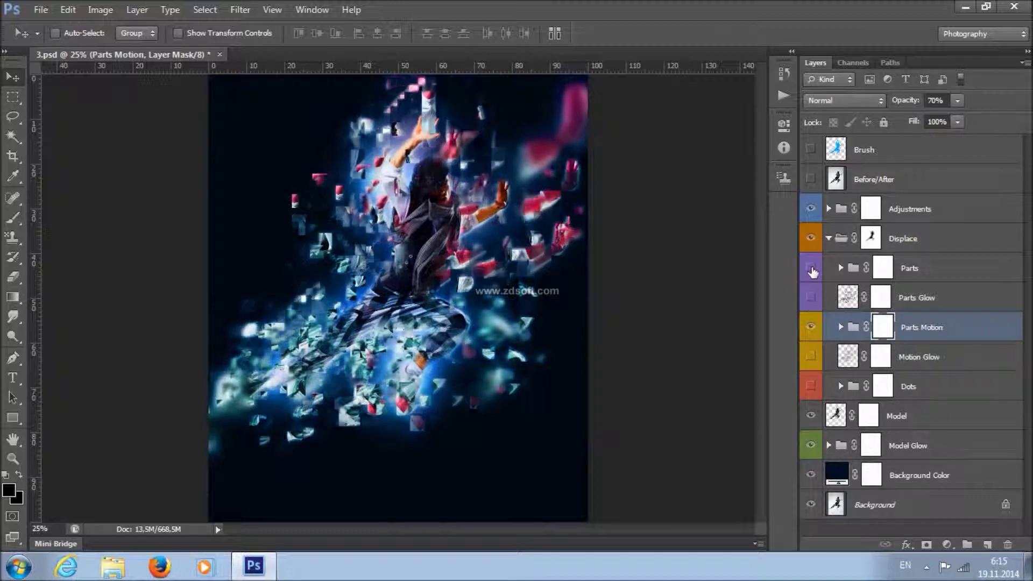
pyautogui.click(811, 269)
pyautogui.click(811, 269)
pyautogui.click(811, 297)
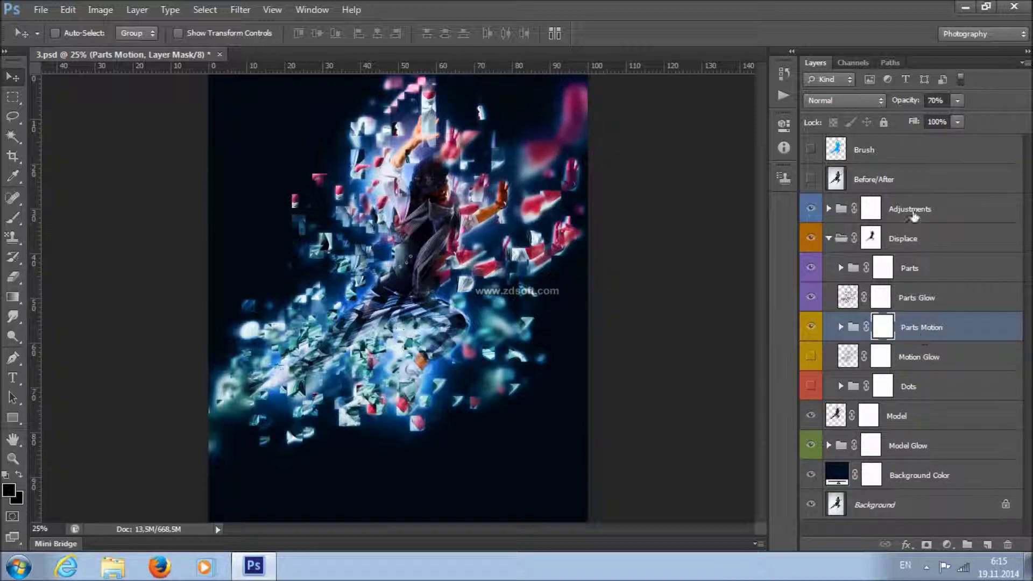
# Raise the Parts Motion group's opacity to 100%.
pyautogui.click(958, 100)
pyautogui.moveTo(960, 119); pyautogui.dragTo(1002, 126)
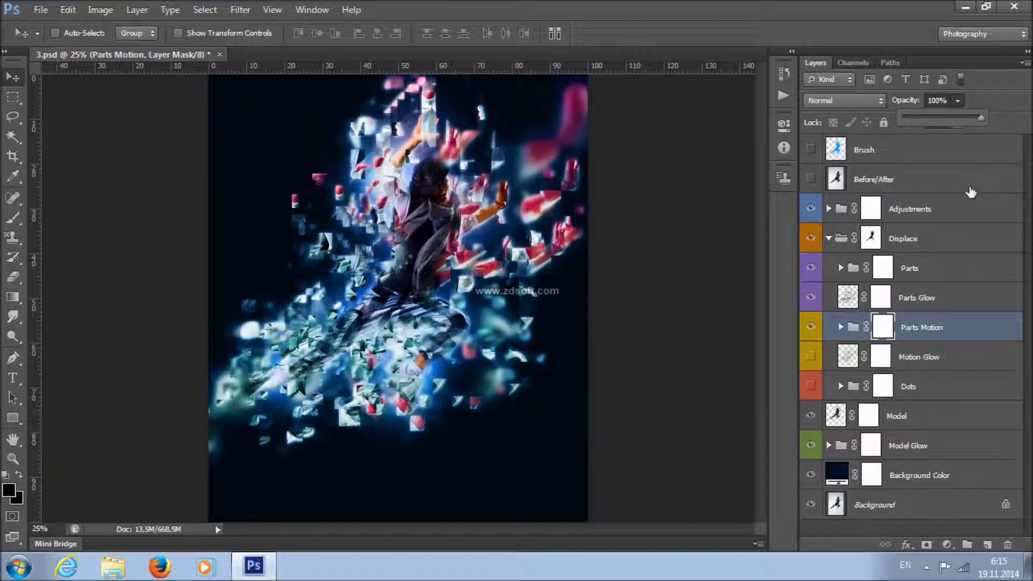
pyautogui.moveTo(957, 123); pyautogui.dragTo(1004, 125)
# Select the Motion Glow layer and make it visible.
pyautogui.click(929, 360)
pyautogui.click(922, 357)
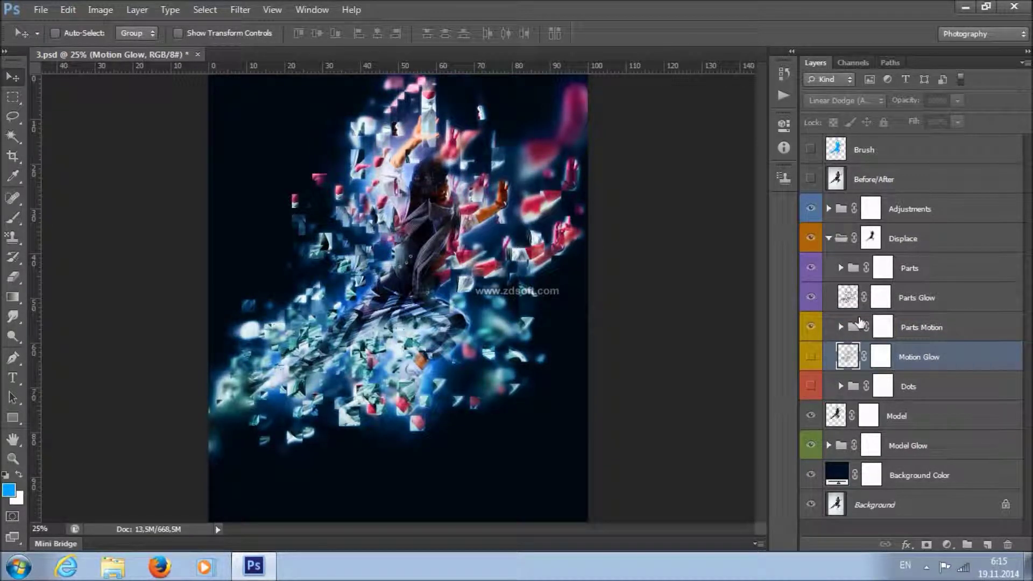
pyautogui.click(811, 360)
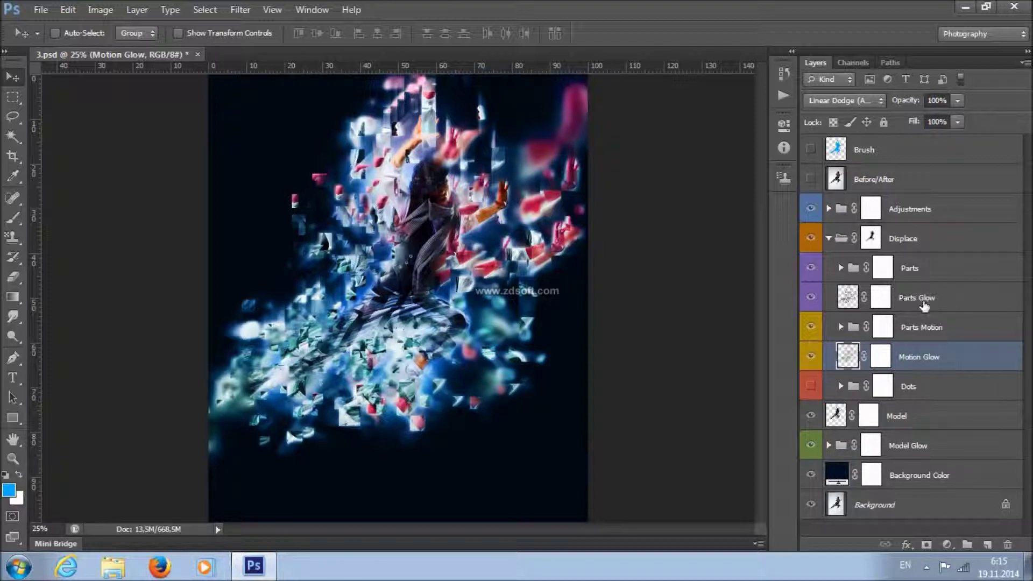
# Try out a duplicate of the Motion Glow layer, undo it, and test the layer's opacity, leaving it at 100%.
pyautogui.rightClick(964, 357)
pyautogui.click(857, 75)
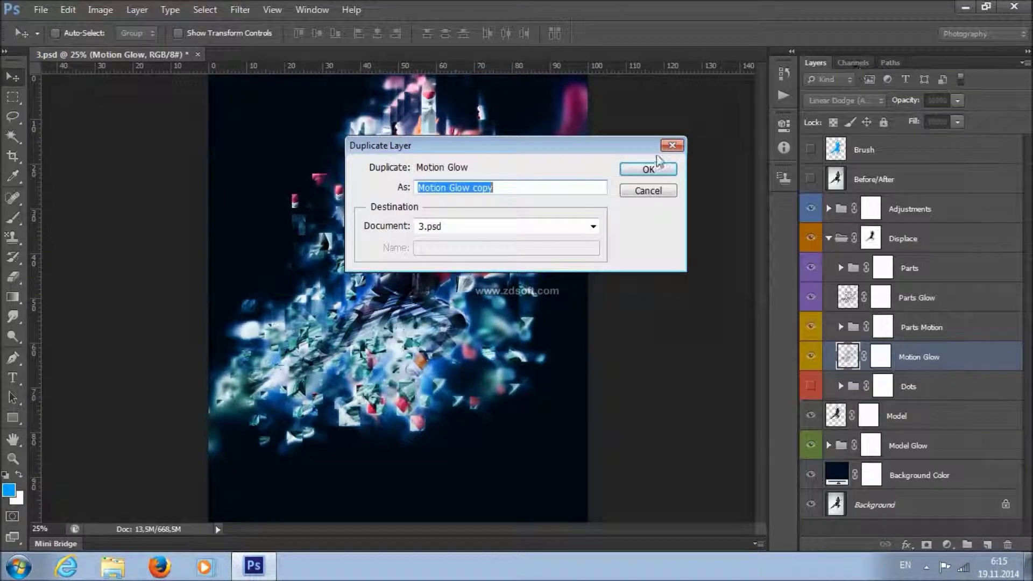
pyautogui.click(654, 163)
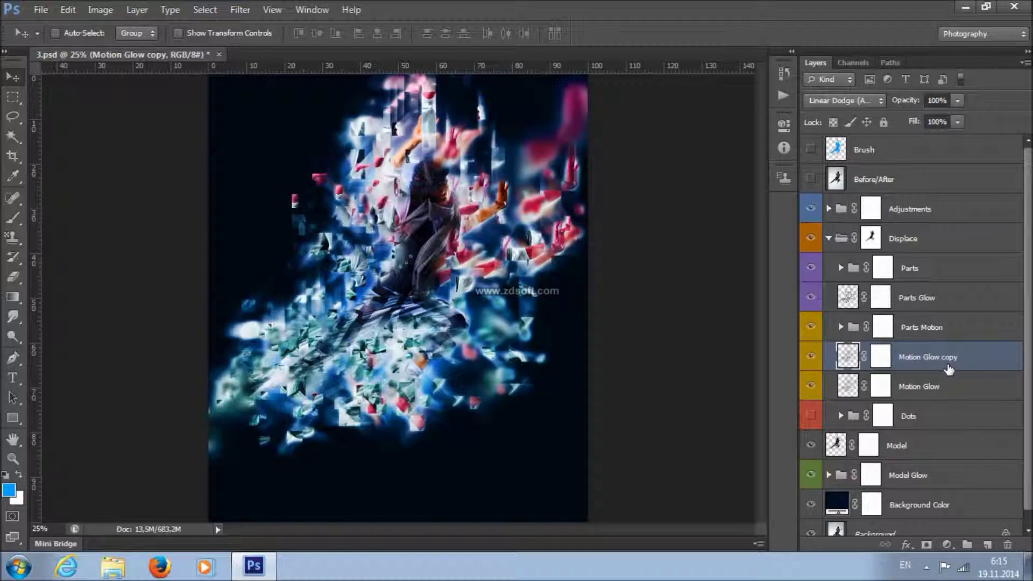
pyautogui.hotkey('ctrl', 'z')
pyautogui.click(958, 101)
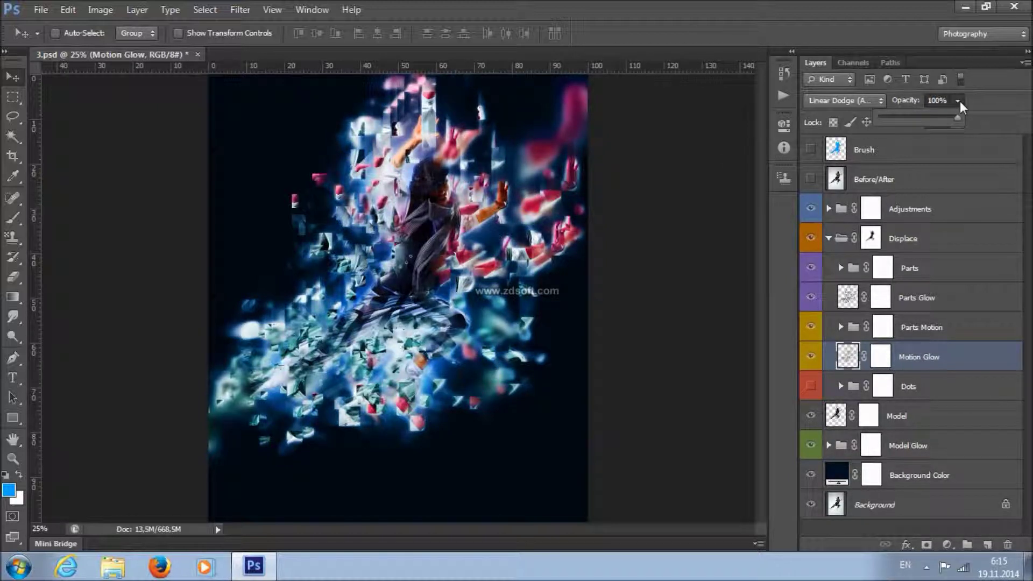
pyautogui.moveTo(953, 123)
pyautogui.mouseDown()
pyautogui.moveTo(931, 121)
pyautogui.moveTo(962, 125)
pyautogui.mouseUp()
# Inspect the Parts Motion group, opening Small Parts Motion to highlight Small Part Motion 1 to 3 before collapsing that subgroup.
pyautogui.click(840, 327)
pyautogui.click(987, 318)
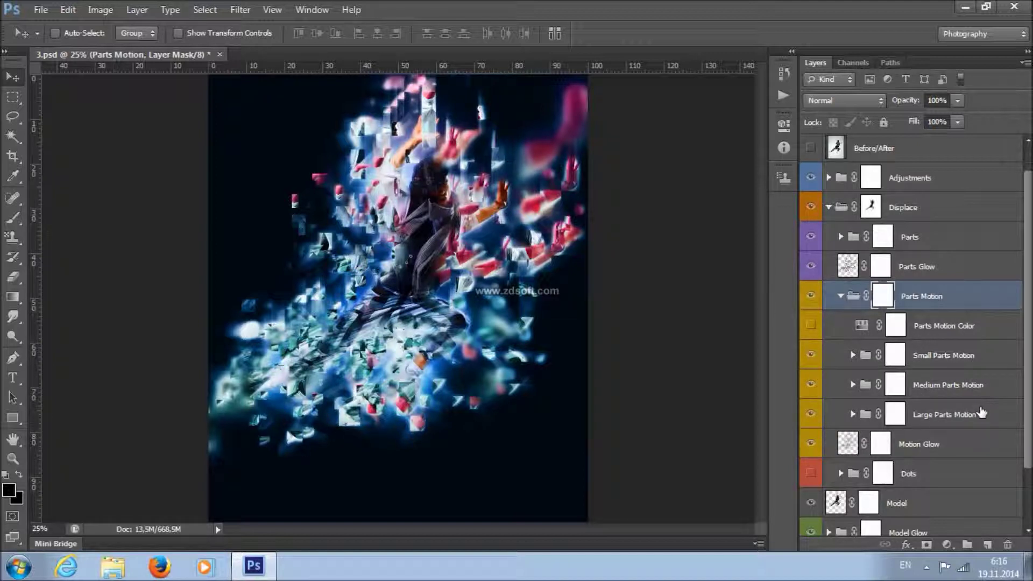
pyautogui.click(861, 320)
pyautogui.click(852, 355)
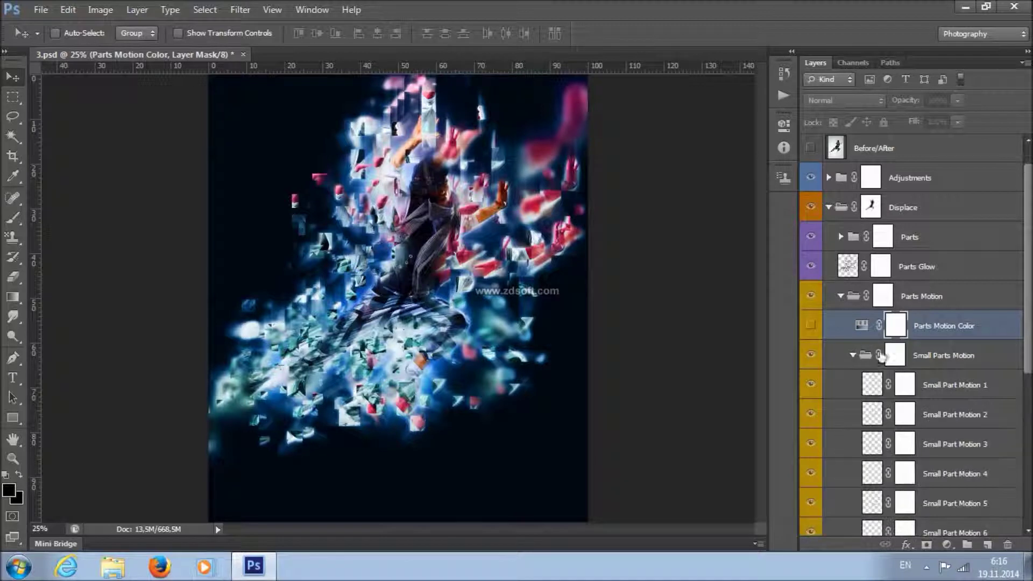
pyautogui.scroll(-1, 1011, 333)
pyautogui.click(985, 328)
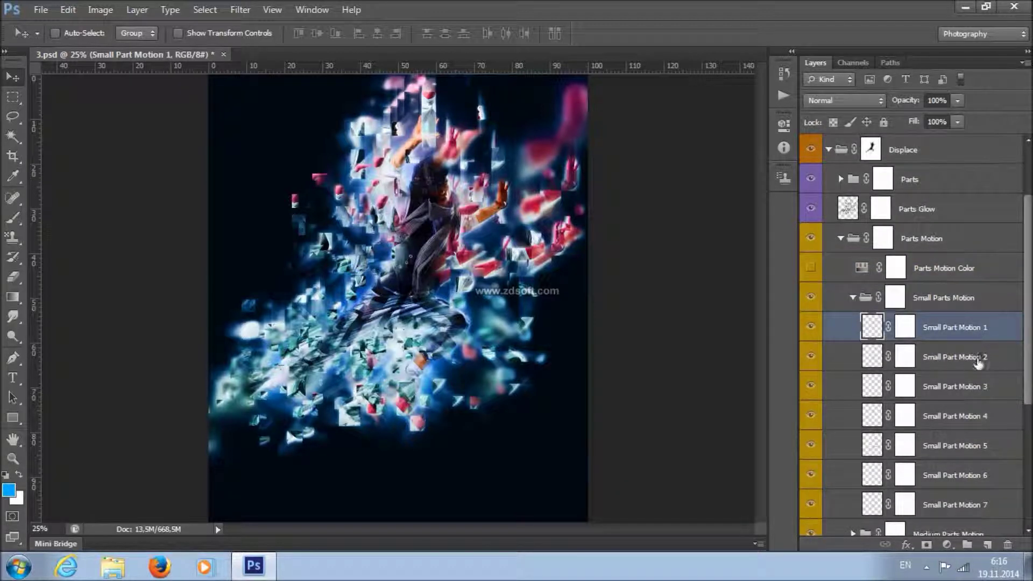
pyautogui.keyDown('shift'); pyautogui.click(977, 358); pyautogui.keyUp('shift')
pyautogui.keyDown('shift'); pyautogui.click(974, 386); pyautogui.keyUp('shift')
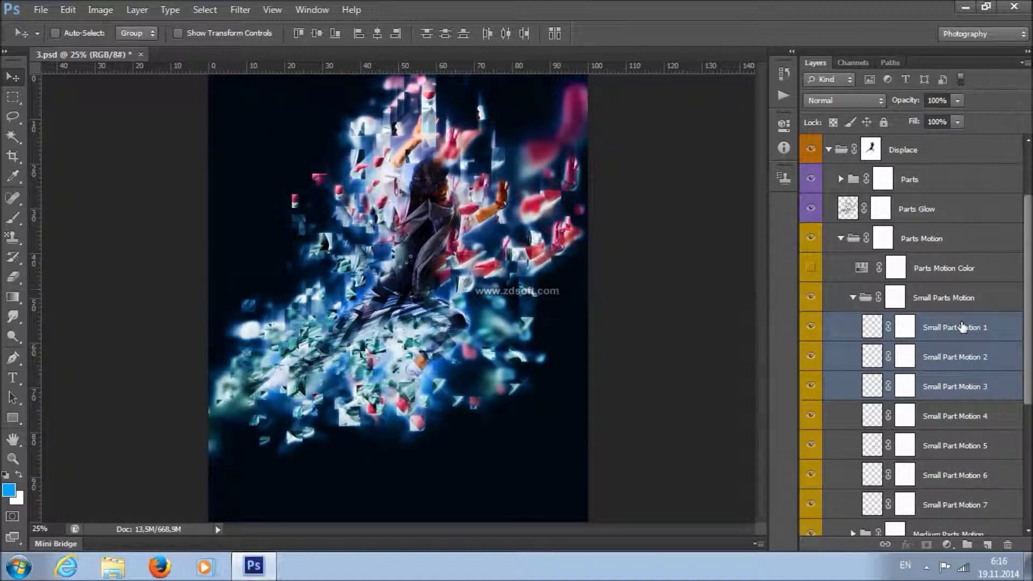
pyautogui.click(853, 297)
# Show the Parts Motion Color adjustment, set its hue to +64, and collapse the Parts Motion group.
pyautogui.click(923, 276)
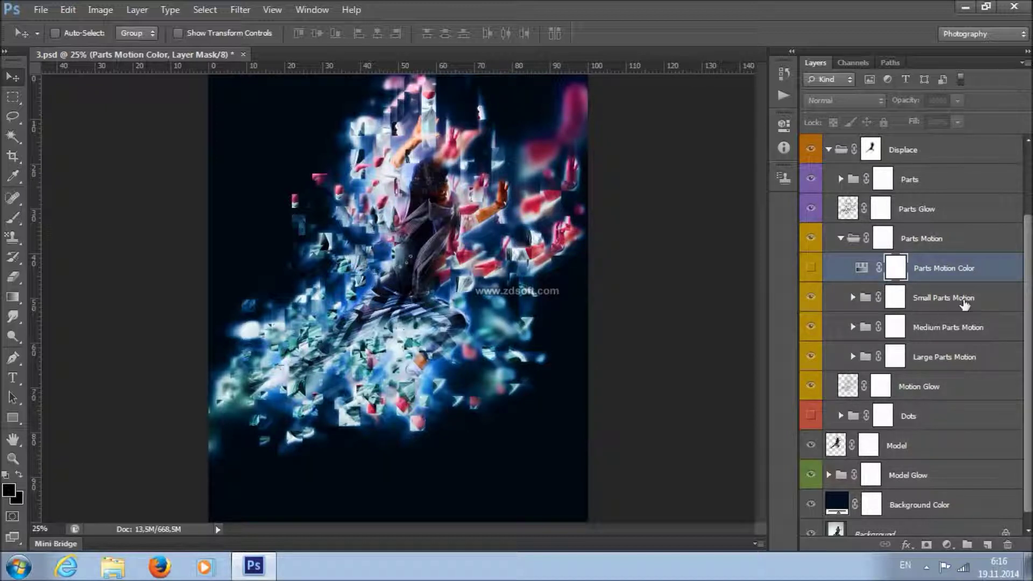
pyautogui.click(811, 268)
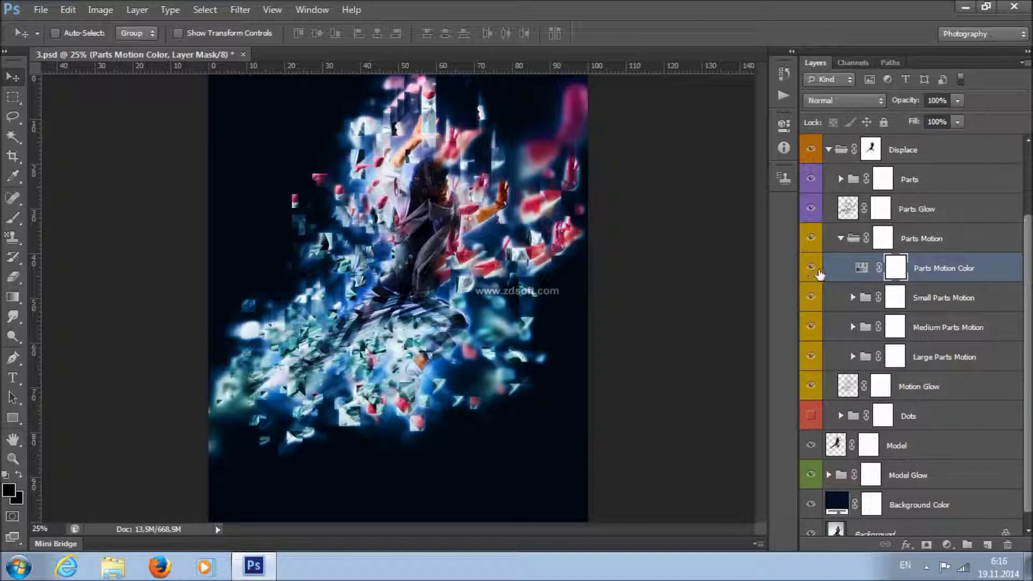
pyautogui.doubleClick(861, 271)
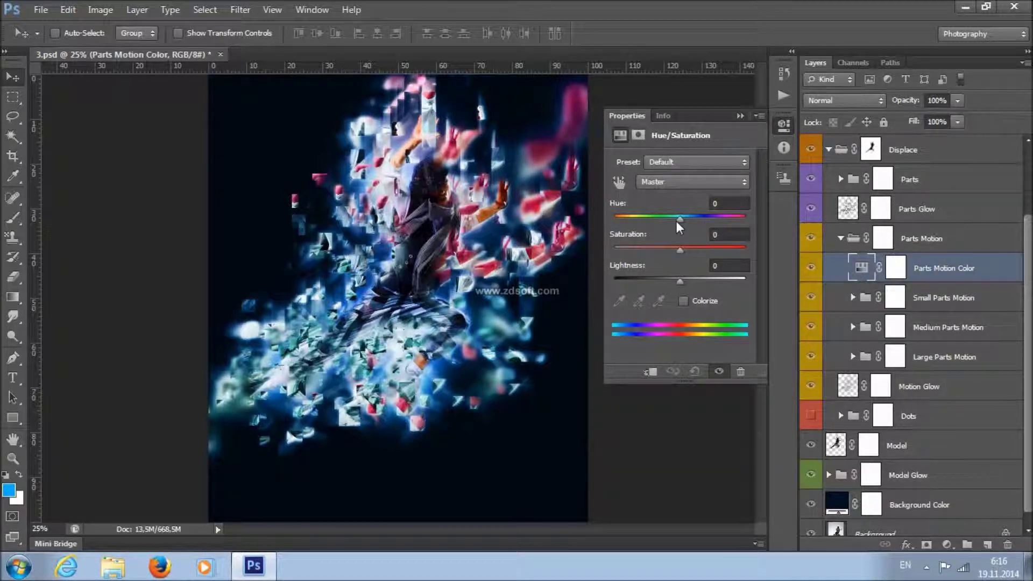
pyautogui.moveTo(678, 219); pyautogui.dragTo(714, 221)
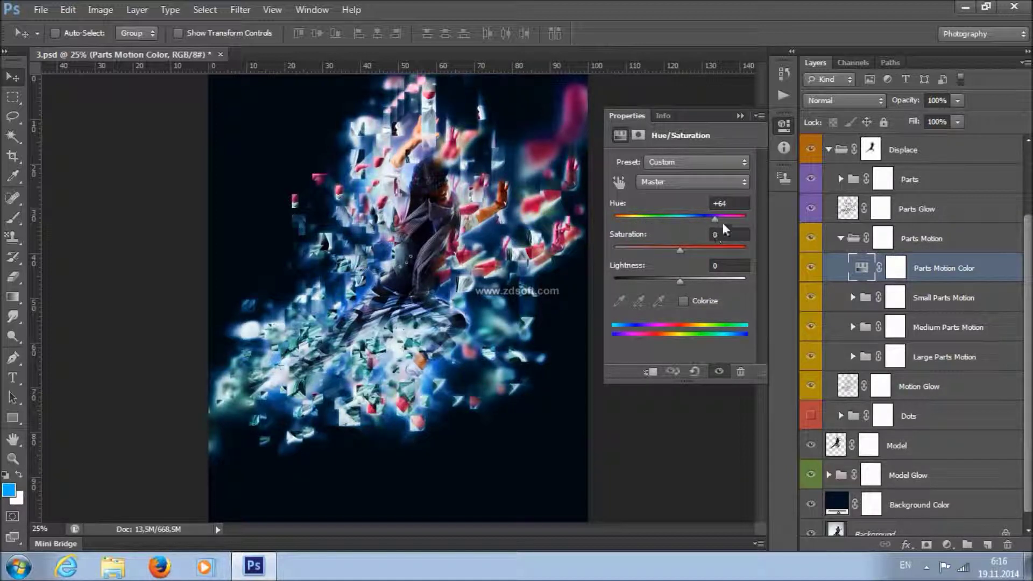
pyautogui.click(740, 116)
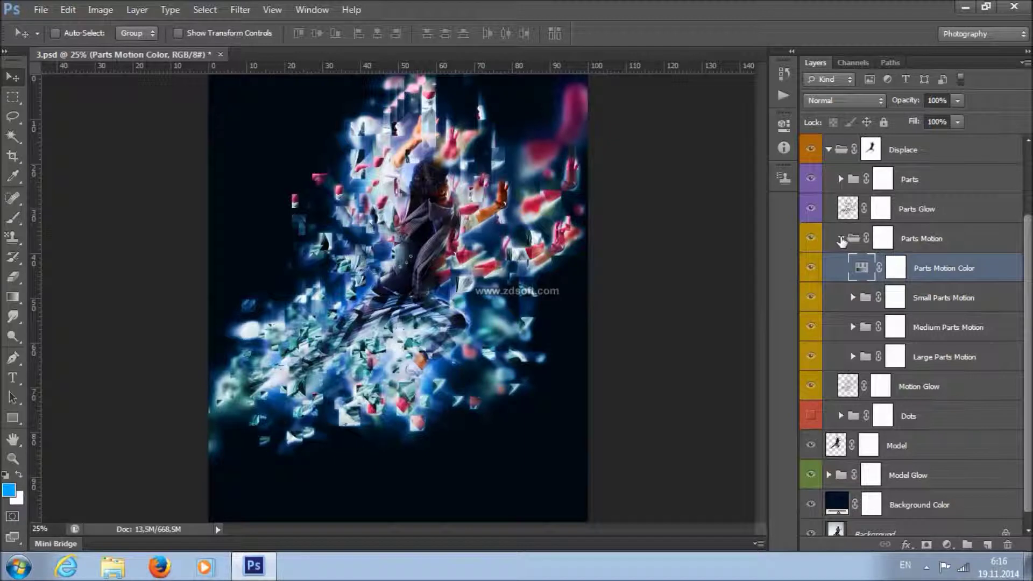
pyautogui.click(839, 239)
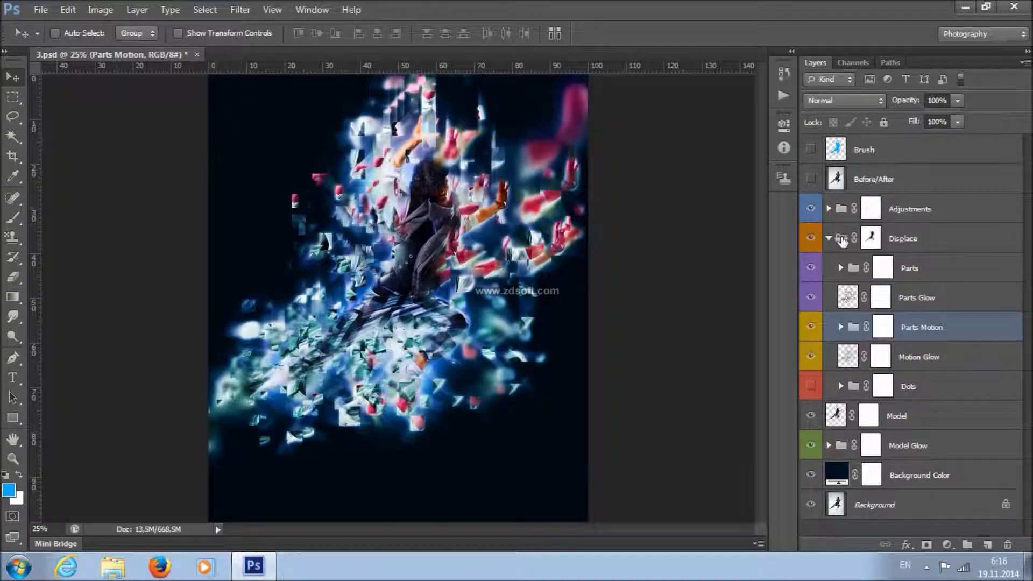
# Make the Dots group visible and expand it to reach its layers.
pyautogui.click(924, 391)
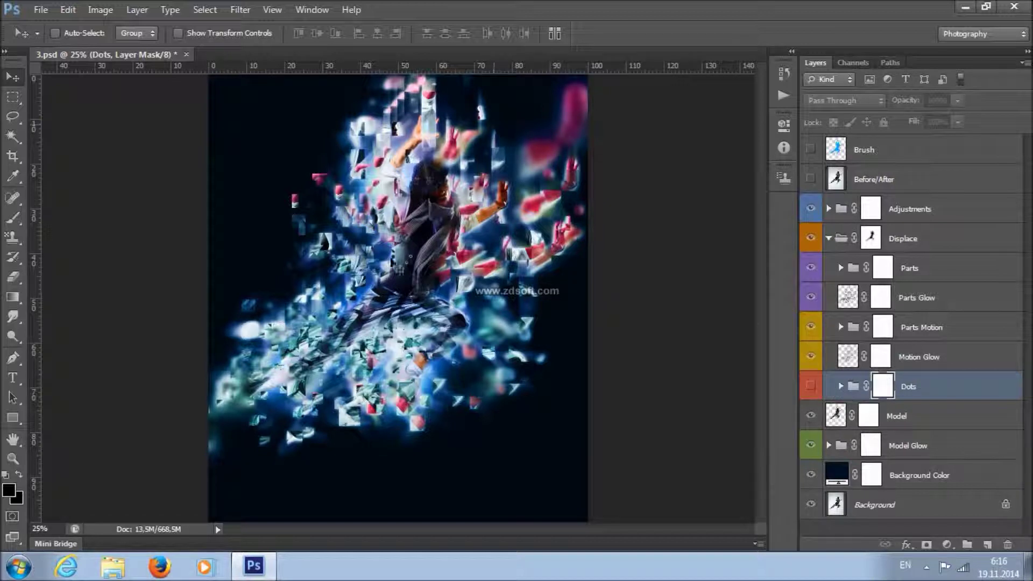
pyautogui.click(811, 387)
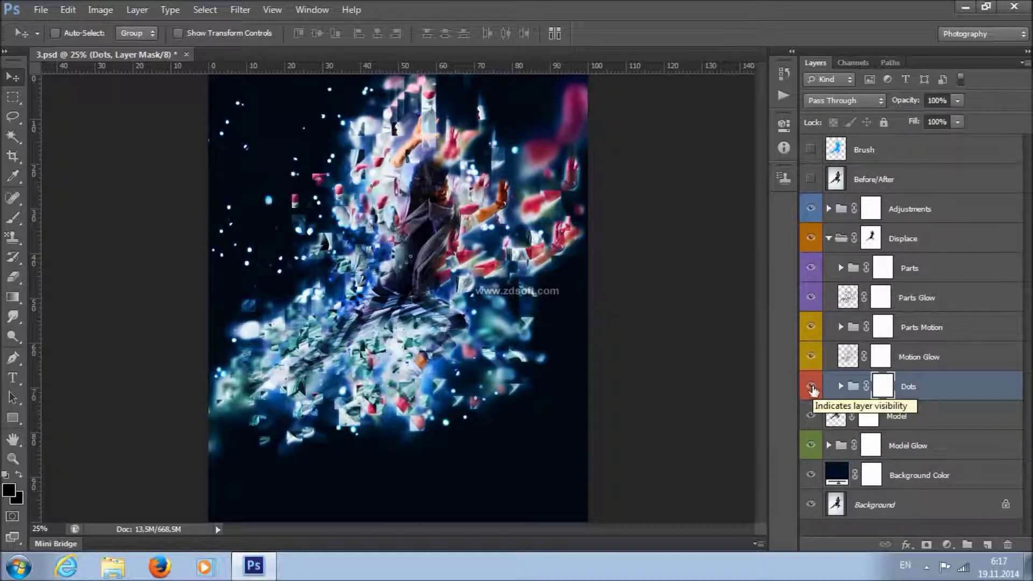
pyautogui.click(842, 386)
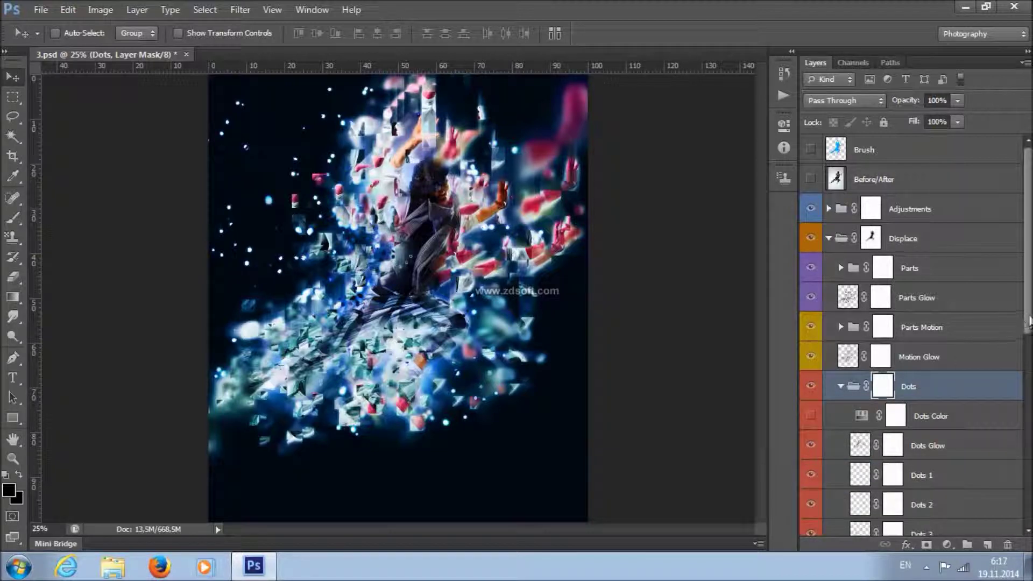
pyautogui.scroll(-5, 968, 336)
# Toggle the Dots Glow layer off and on to compare its effect on the dots.
pyautogui.click(957, 312)
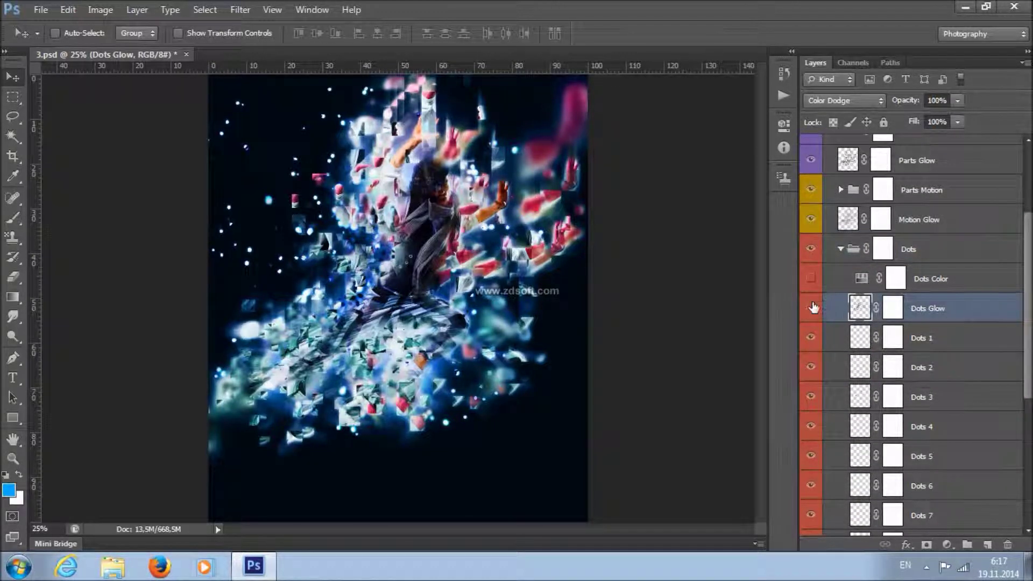
pyautogui.click(812, 307)
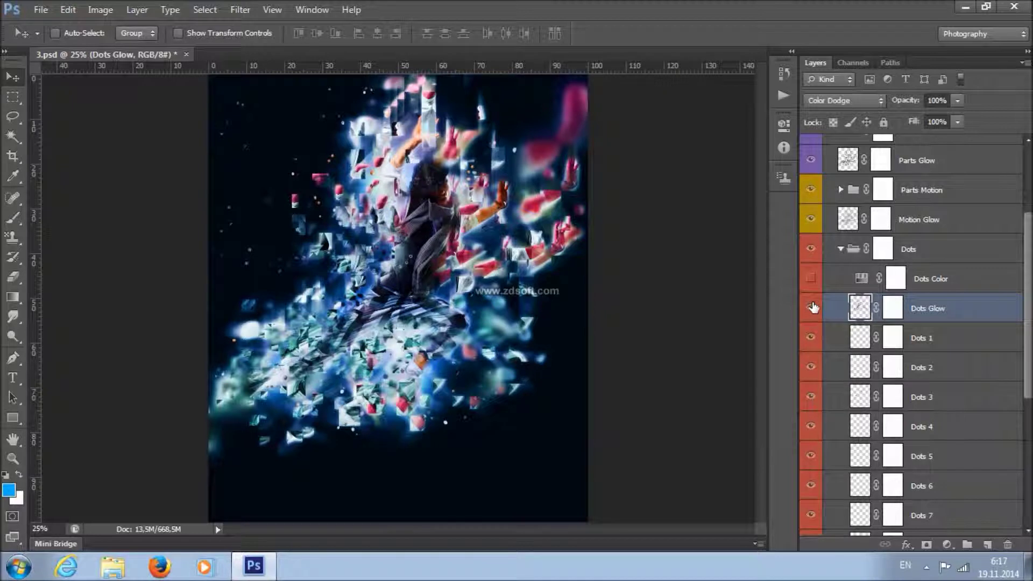
pyautogui.click(811, 307)
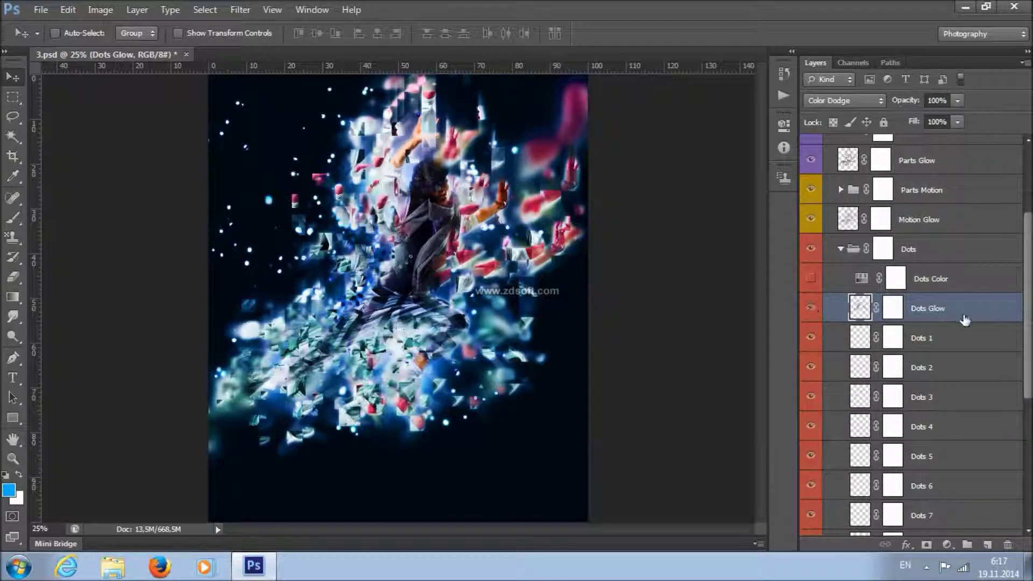
# Look through the numbered dot layers inside the Dots group and select Dots 1.
pyautogui.scroll(-3, 1021, 336)
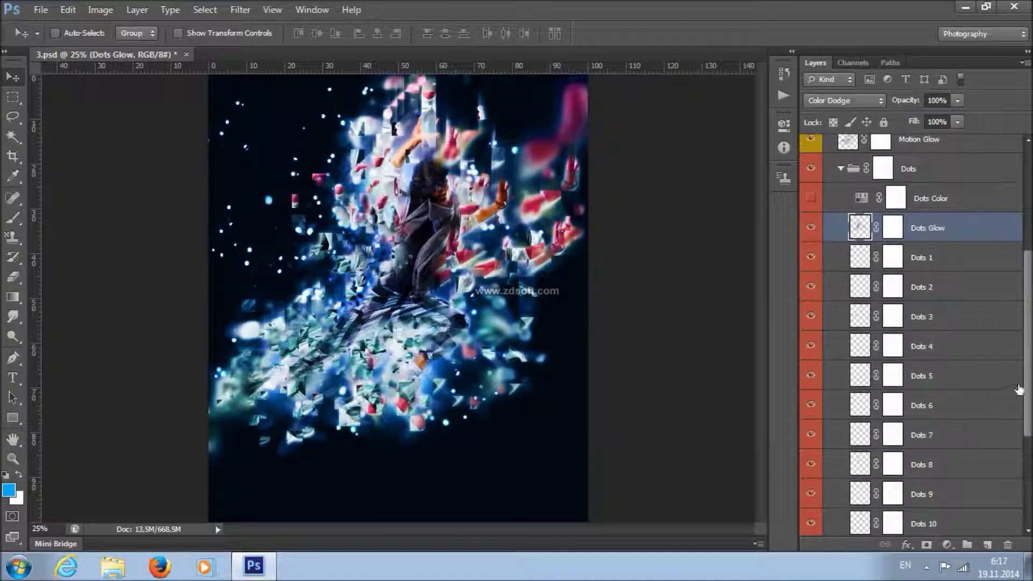
pyautogui.scroll(-2, 1028, 430)
pyautogui.scroll(-2, 1029, 430)
pyautogui.scroll(5, 1019, 414)
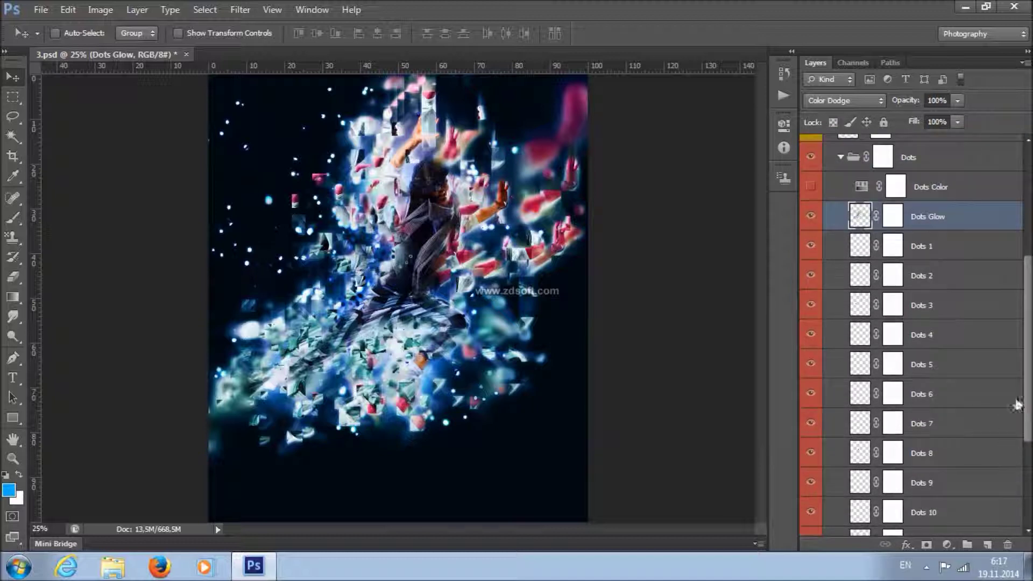
pyautogui.scroll(3, 966, 305)
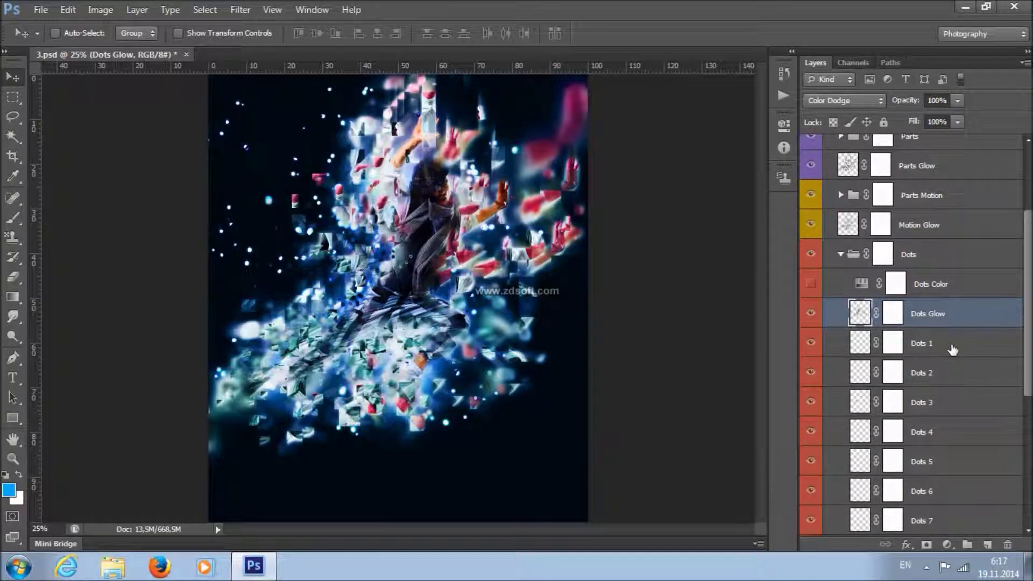
pyautogui.scroll(5, 1028, 316)
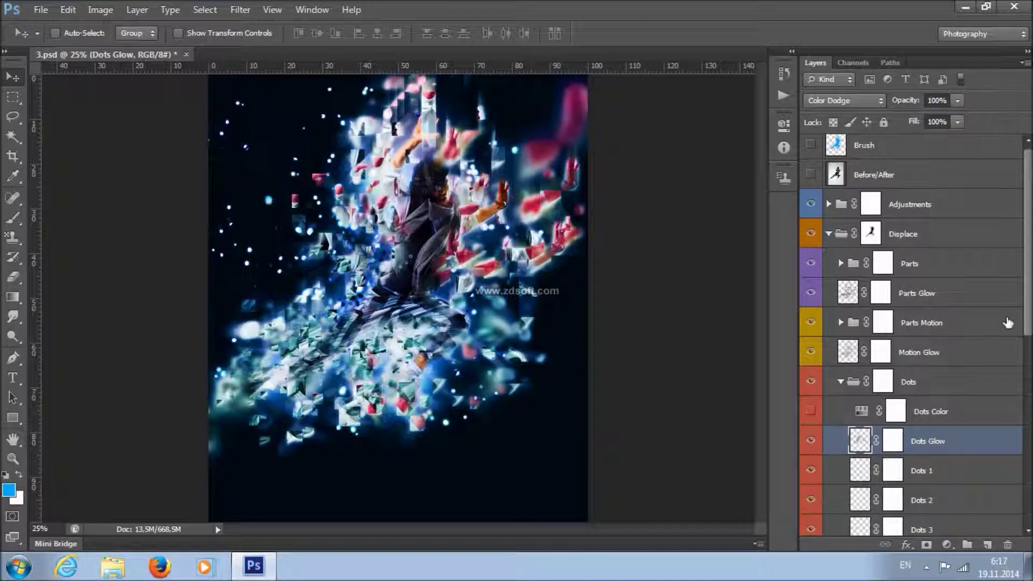
pyautogui.scroll(-3, 1029, 320)
pyautogui.click(994, 376)
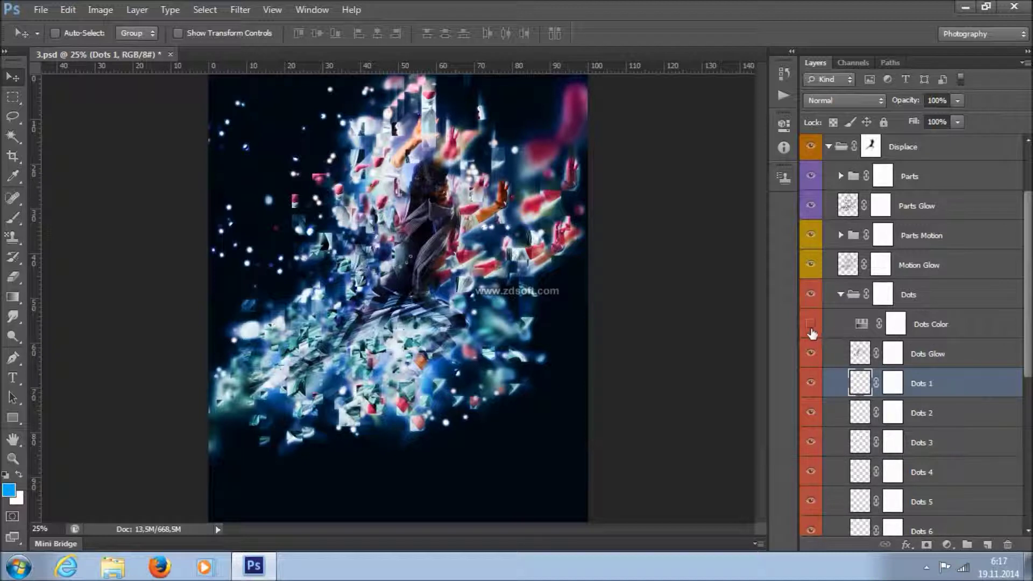
# Show the Dots Color adjustment, set its hue to +146, and collapse the Dots group.
pyautogui.doubleClick(861, 324)
pyautogui.moveTo(676, 219); pyautogui.dragTo(737, 224)
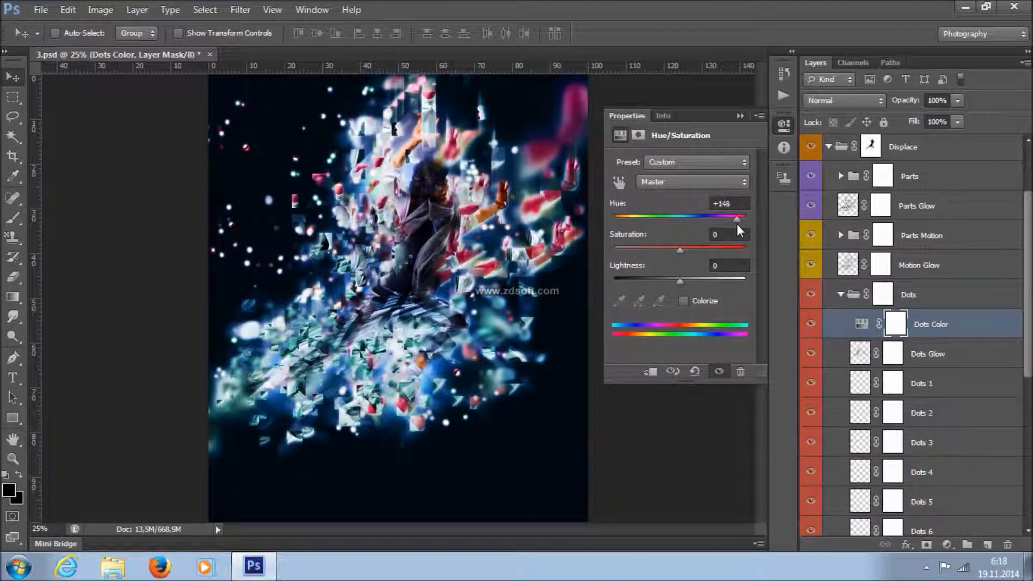
pyautogui.click(740, 116)
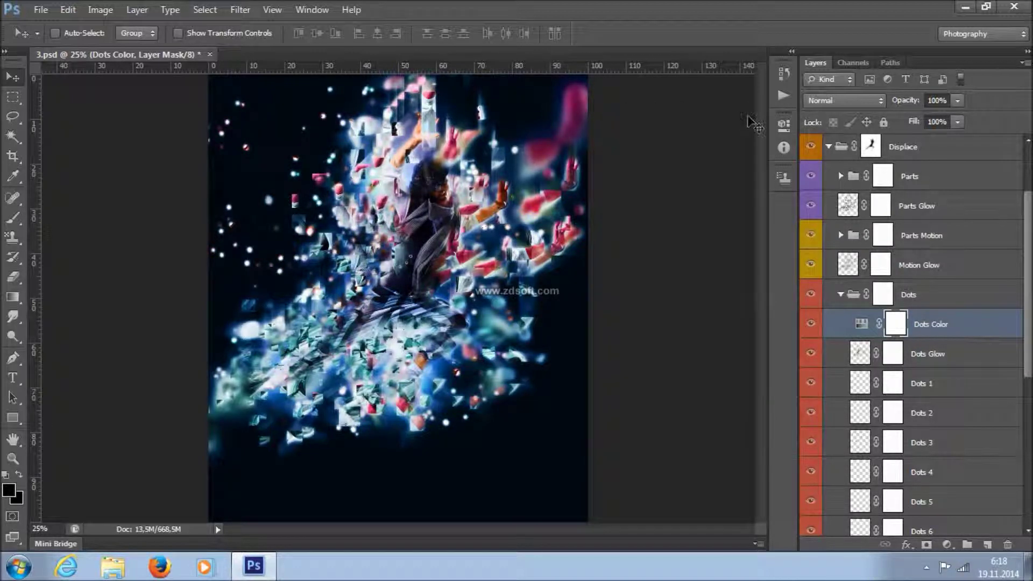
pyautogui.click(839, 294)
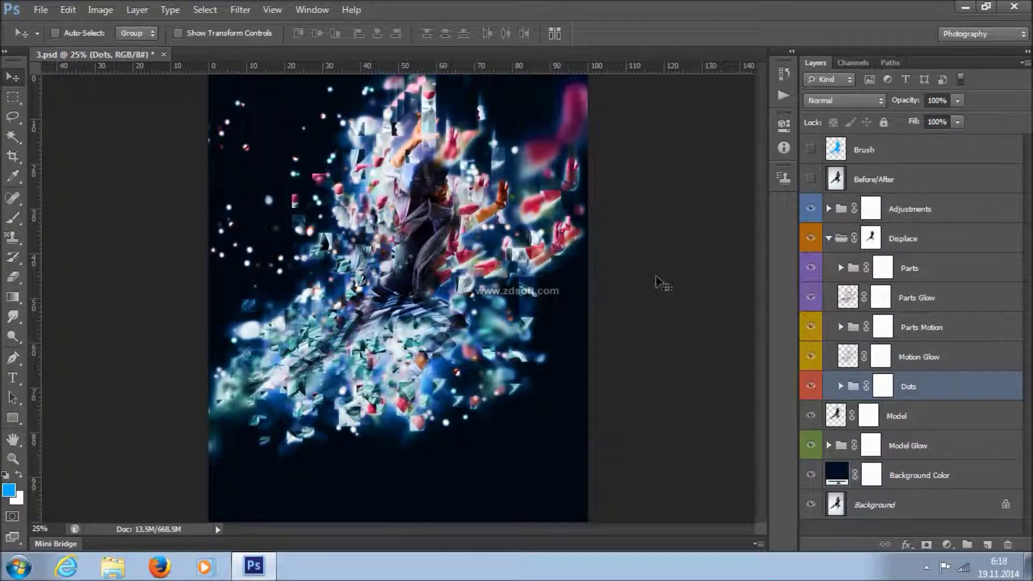
# Paint black on the Model layer mask with a soft 339 px brush at 0% hardness to hide the dancer's legs and lower body.
pyautogui.click(870, 415)
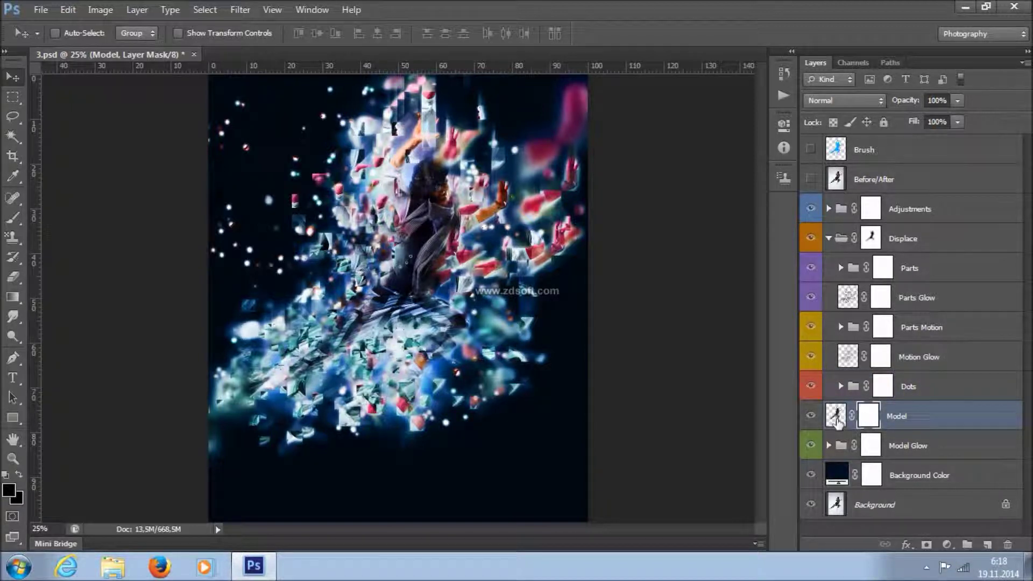
pyautogui.click(13, 218)
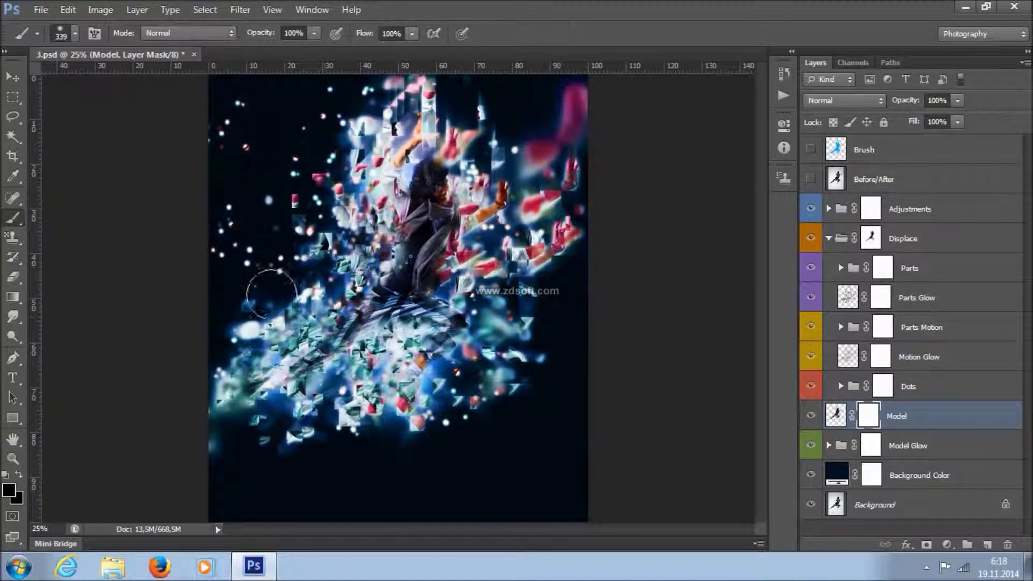
pyautogui.rightClick(332, 318)
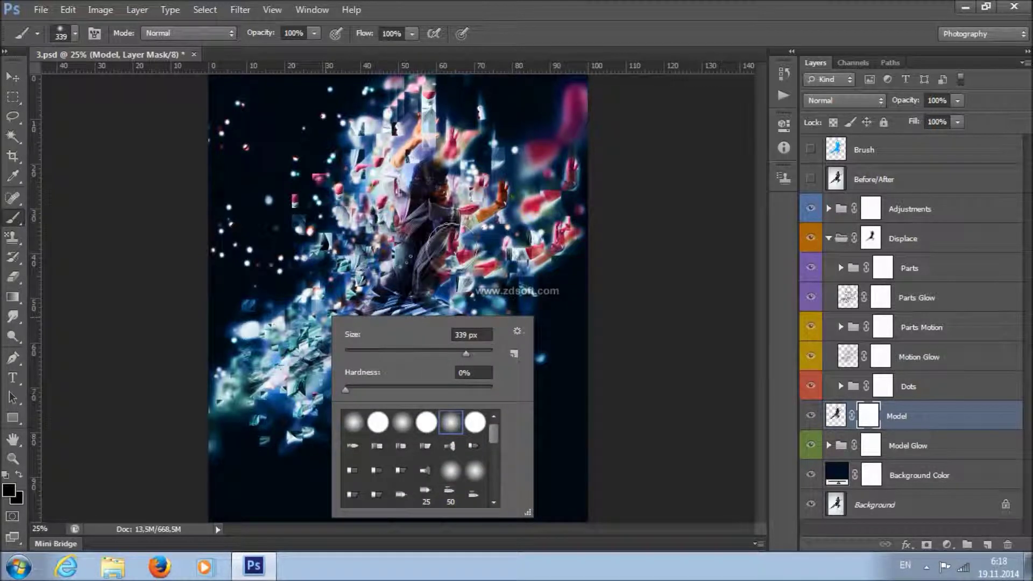
pyautogui.click(446, 231)
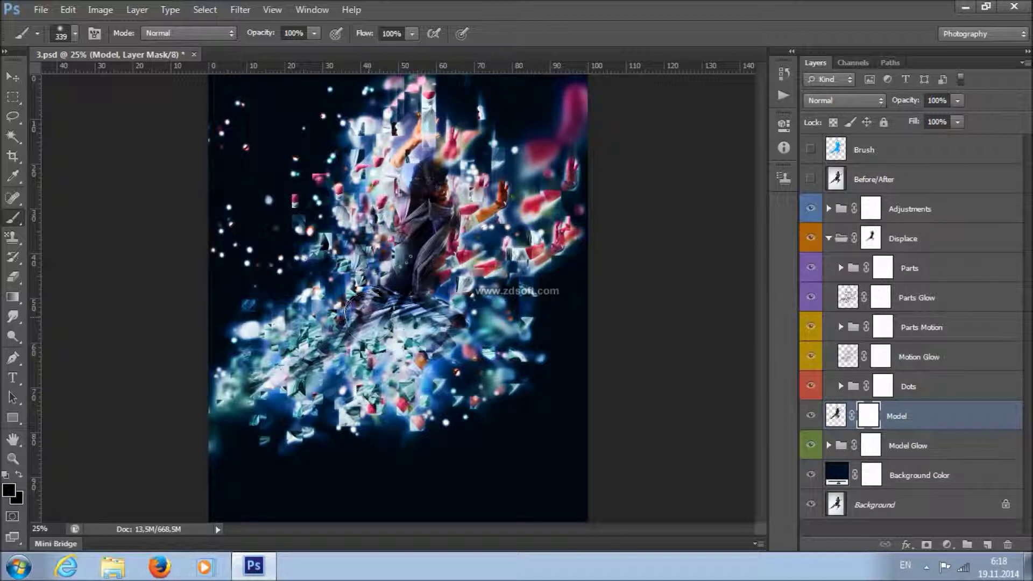
pyautogui.moveTo(345, 334)
pyautogui.mouseDown()
pyautogui.moveTo(354, 309)
pyautogui.moveTo(376, 307)
pyautogui.moveTo(382, 293)
pyautogui.moveTo(351, 296)
pyautogui.moveTo(355, 311)
pyautogui.moveTo(338, 295)
pyautogui.moveTo(312, 309)
pyautogui.moveTo(357, 368)
pyautogui.mouseUp()
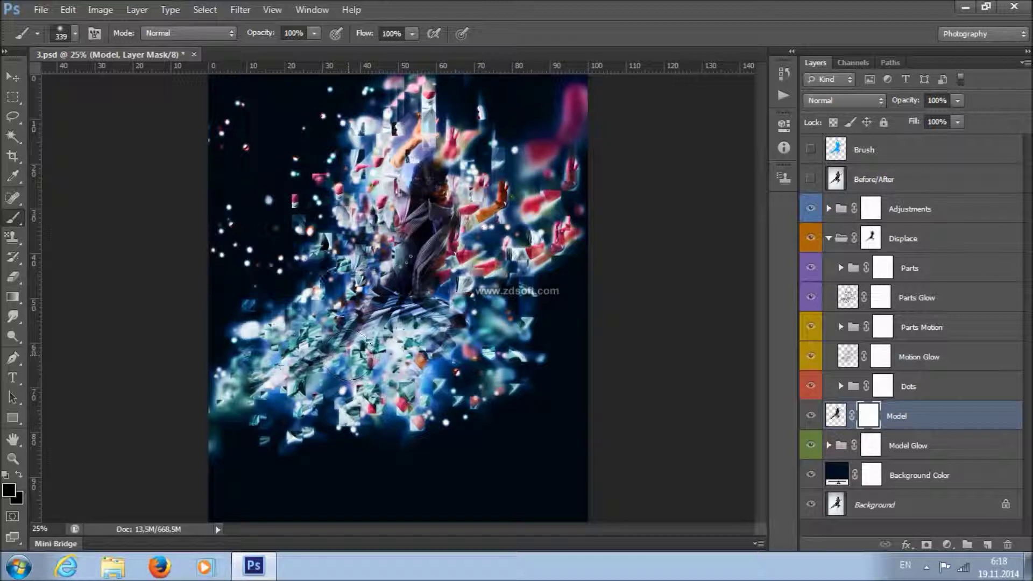
pyautogui.moveTo(316, 315)
pyautogui.mouseDown()
pyautogui.moveTo(319, 339)
pyautogui.moveTo(285, 366)
pyautogui.moveTo(347, 345)
pyautogui.moveTo(358, 328)
pyautogui.moveTo(348, 315)
pyautogui.mouseUp()
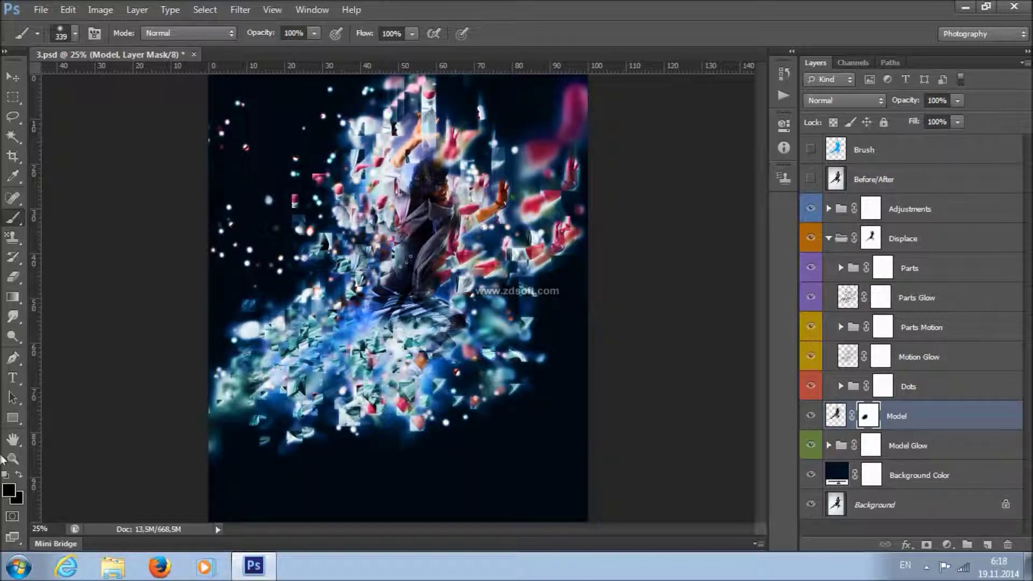
# Set the foreground colour to black (000000) and paint over the leg area on the Model and Model Glow masks.
pyautogui.click(8, 490)
pyautogui.click(671, 363)
pyautogui.moveTo(748, 365); pyautogui.dragTo(749, 393)
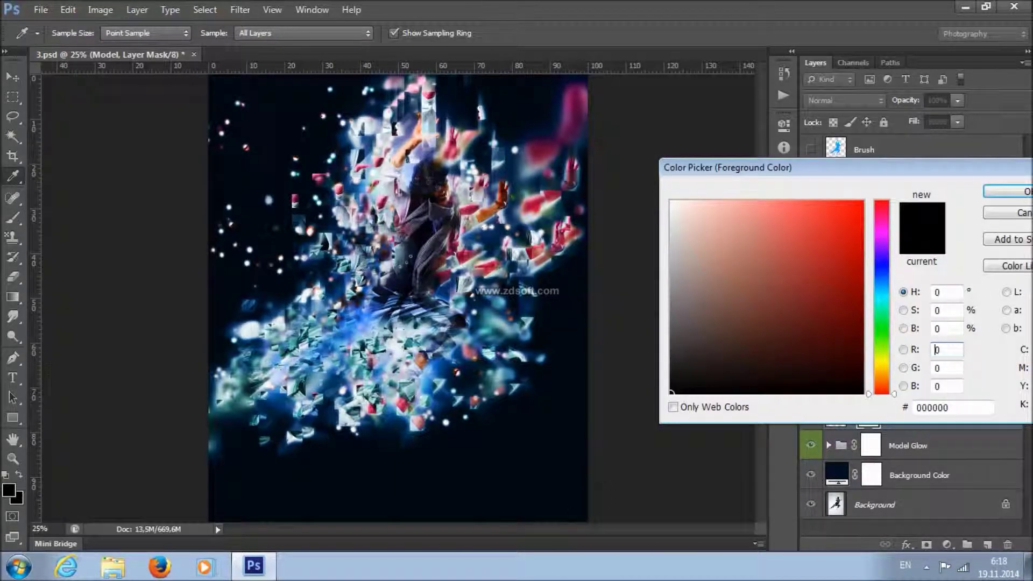
pyautogui.click(1016, 192)
pyautogui.moveTo(288, 377)
pyautogui.mouseDown()
pyautogui.moveTo(318, 340)
pyautogui.moveTo(274, 385)
pyautogui.mouseUp()
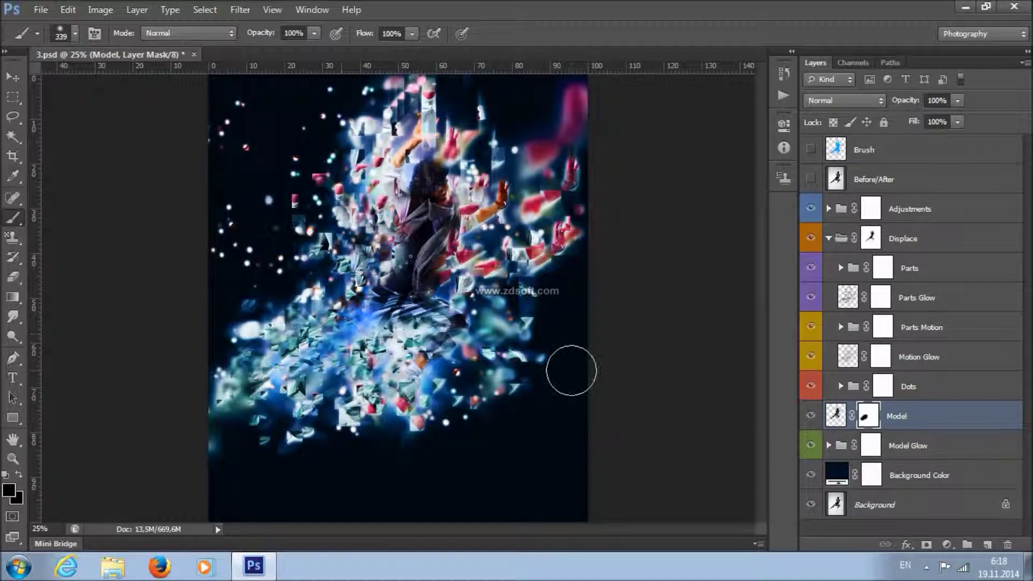
pyautogui.click(870, 445)
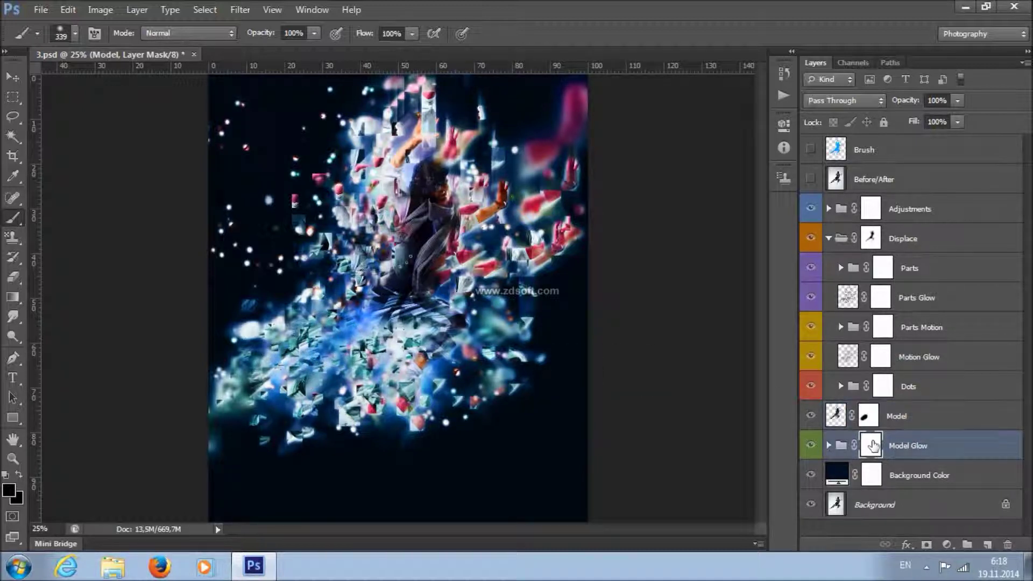
pyautogui.moveTo(331, 411)
pyautogui.mouseDown()
pyautogui.moveTo(317, 377)
pyautogui.moveTo(323, 350)
pyautogui.moveTo(355, 317)
pyautogui.moveTo(262, 359)
pyautogui.moveTo(277, 390)
pyautogui.moveTo(326, 336)
pyautogui.mouseUp()
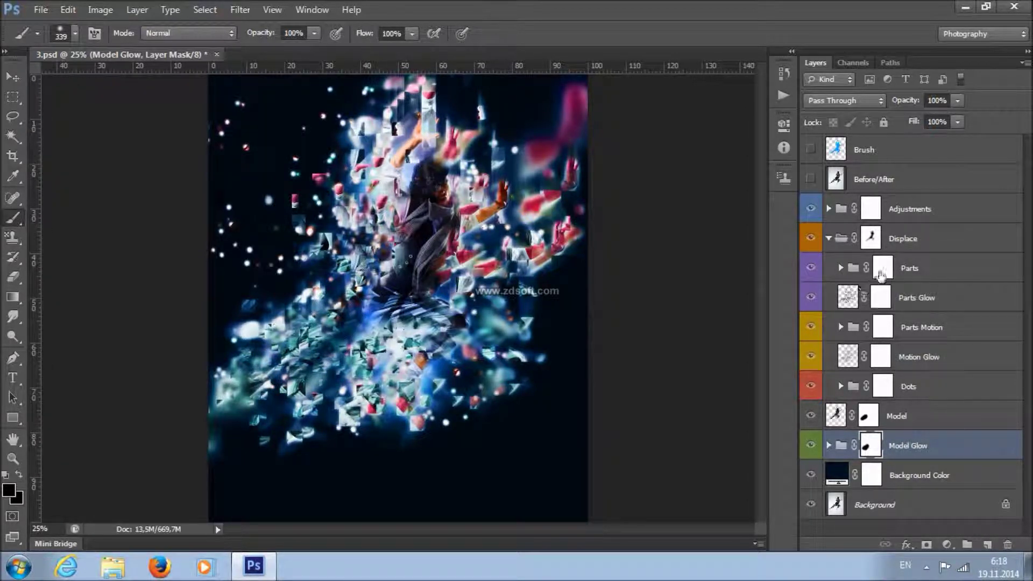
# Set the foreground colour to white (ffffff) and paint on the Displace group's mask to reveal more displaced parts over the dancer's body.
pyautogui.click(872, 239)
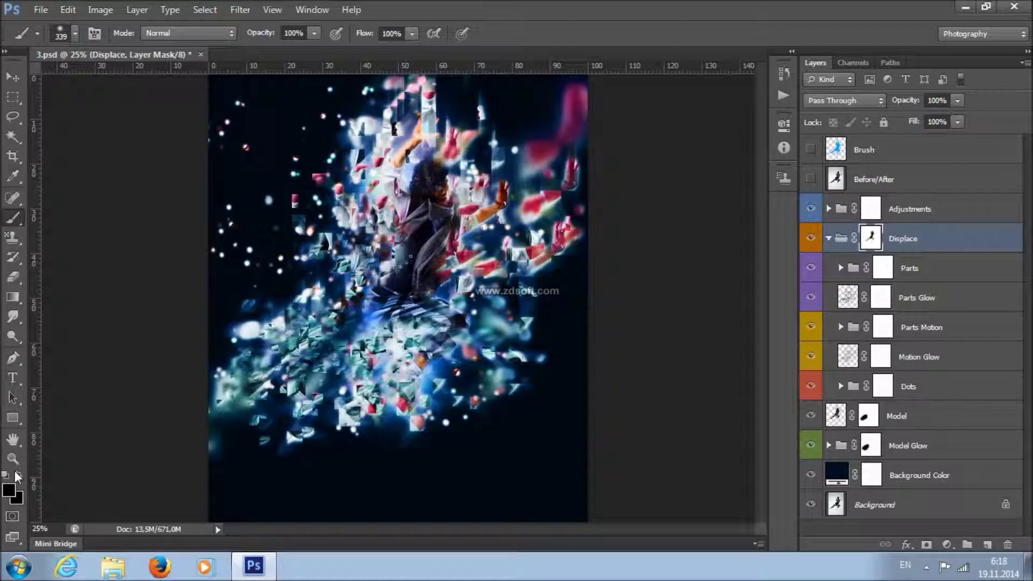
pyautogui.click(9, 488)
pyautogui.click(670, 202)
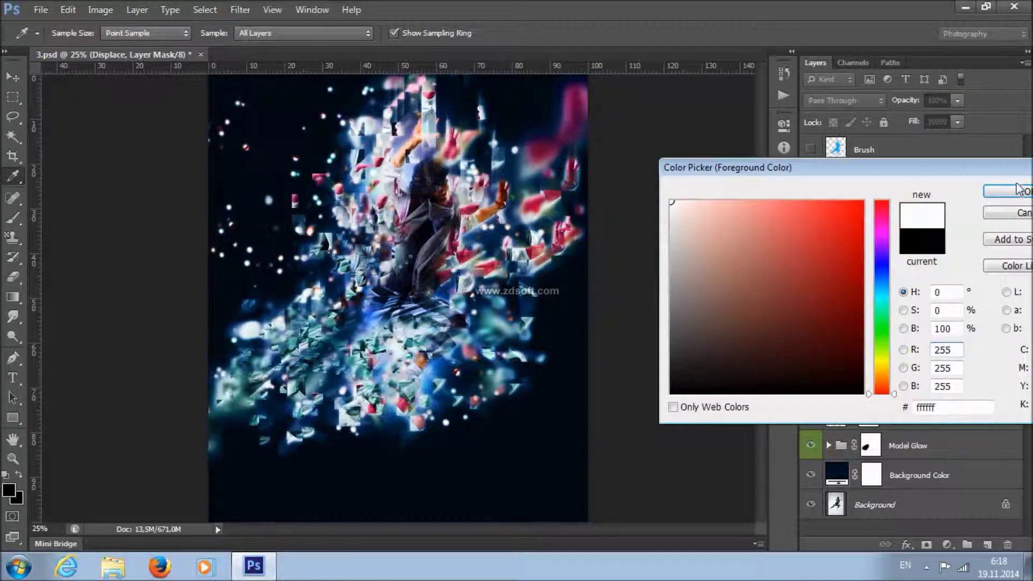
pyautogui.click(993, 189)
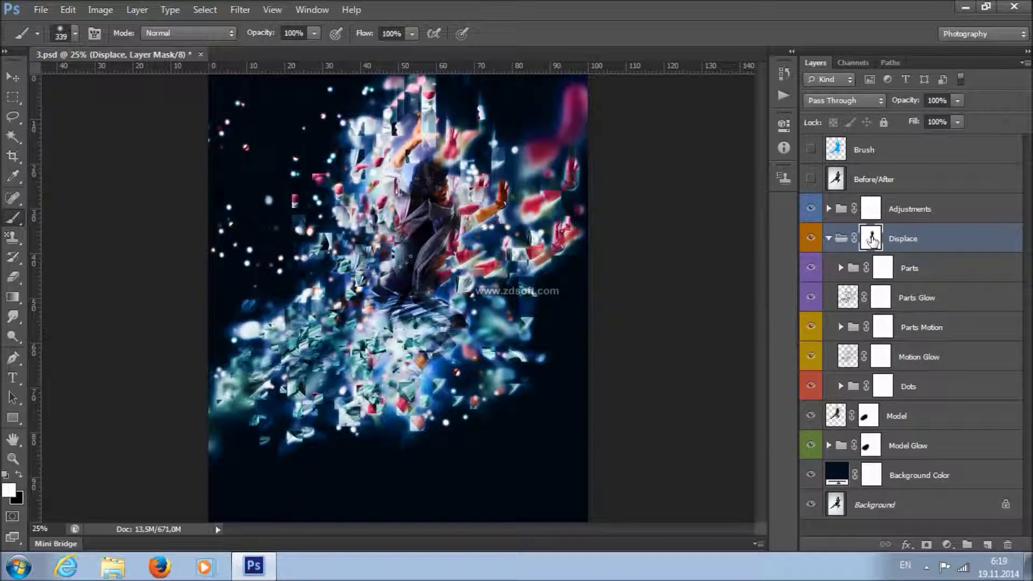
pyautogui.moveTo(376, 317)
pyautogui.mouseDown()
pyautogui.moveTo(339, 313)
pyautogui.moveTo(377, 309)
pyautogui.moveTo(284, 370)
pyautogui.moveTo(320, 360)
pyautogui.moveTo(404, 304)
pyautogui.moveTo(520, 208)
pyautogui.moveTo(507, 204)
pyautogui.moveTo(484, 257)
pyautogui.moveTo(518, 305)
pyautogui.moveTo(426, 357)
pyautogui.moveTo(472, 328)
pyautogui.moveTo(443, 326)
pyautogui.moveTo(407, 140)
pyautogui.moveTo(420, 129)
pyautogui.moveTo(386, 188)
pyautogui.moveTo(348, 164)
pyautogui.moveTo(419, 296)
pyautogui.moveTo(392, 301)
pyautogui.moveTo(399, 290)
pyautogui.moveTo(388, 288)
pyautogui.moveTo(413, 290)
pyautogui.moveTo(437, 320)
pyautogui.moveTo(378, 422)
pyautogui.moveTo(366, 407)
pyautogui.moveTo(510, 182)
pyautogui.moveTo(568, 225)
pyautogui.moveTo(507, 268)
pyautogui.mouseUp()
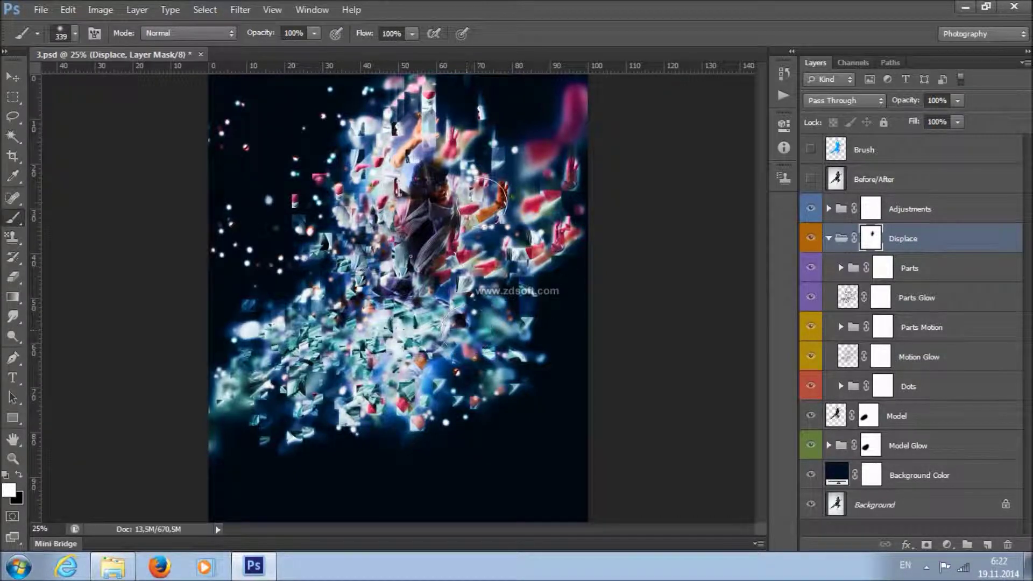
# Run the Add Sharpen action from the Displace action set and collapse the actions list.
pyautogui.click(783, 95)
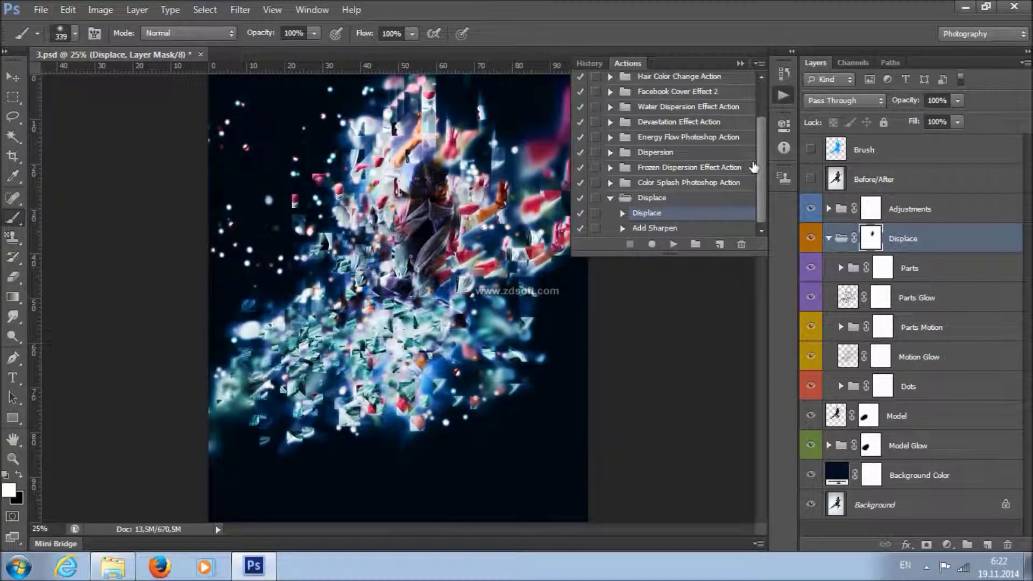
pyautogui.click(668, 230)
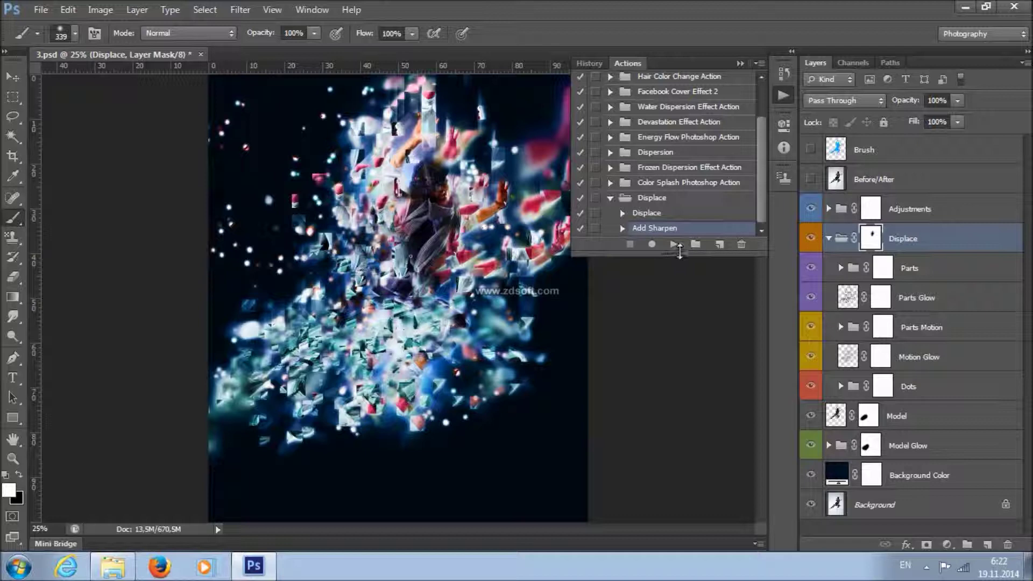
pyautogui.click(674, 243)
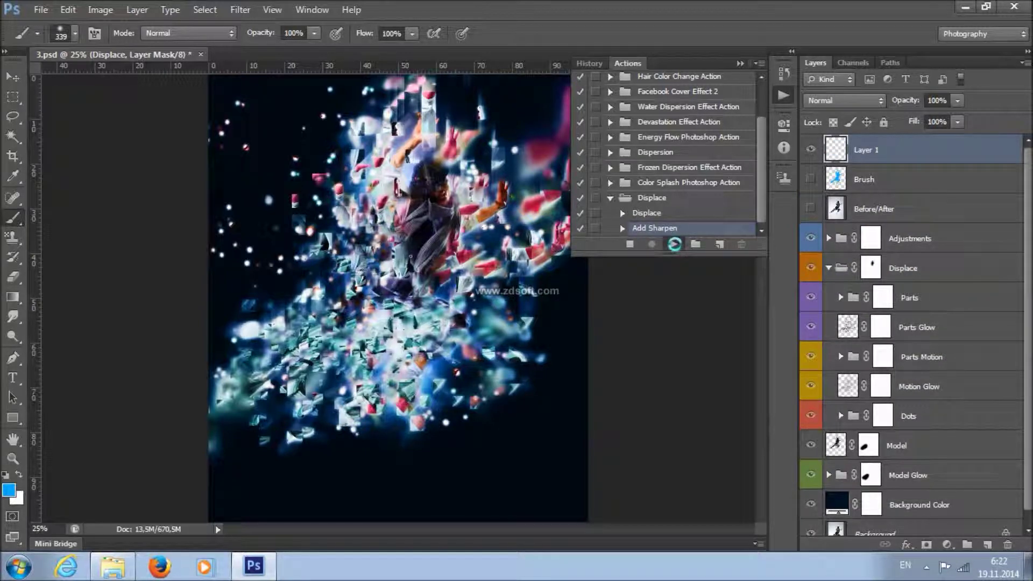
pyautogui.click(738, 62)
# Toggle the Add Sharpen layer's visibility to compare the image with and without sharpening.
pyautogui.click(809, 149)
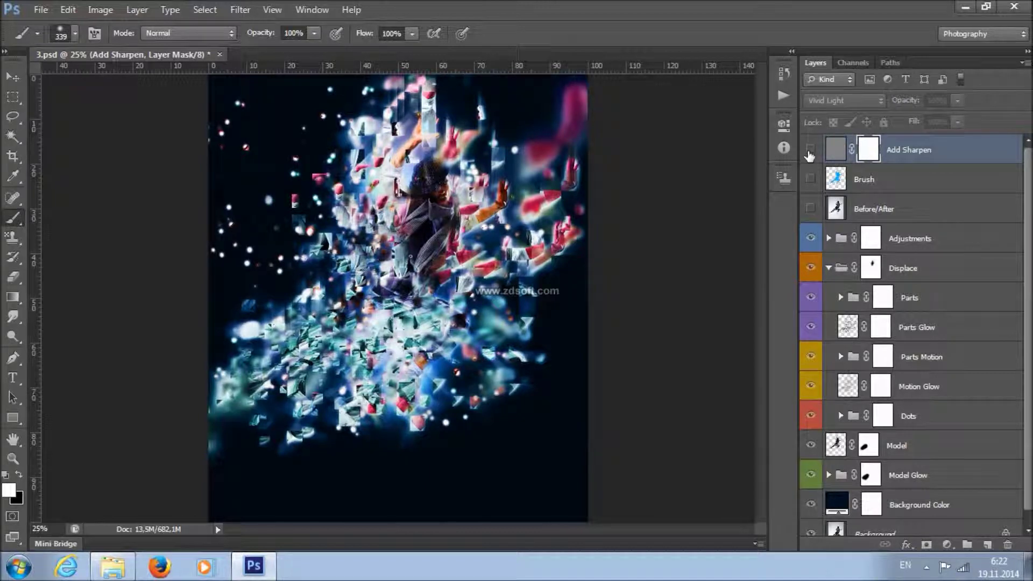
pyautogui.click(809, 150)
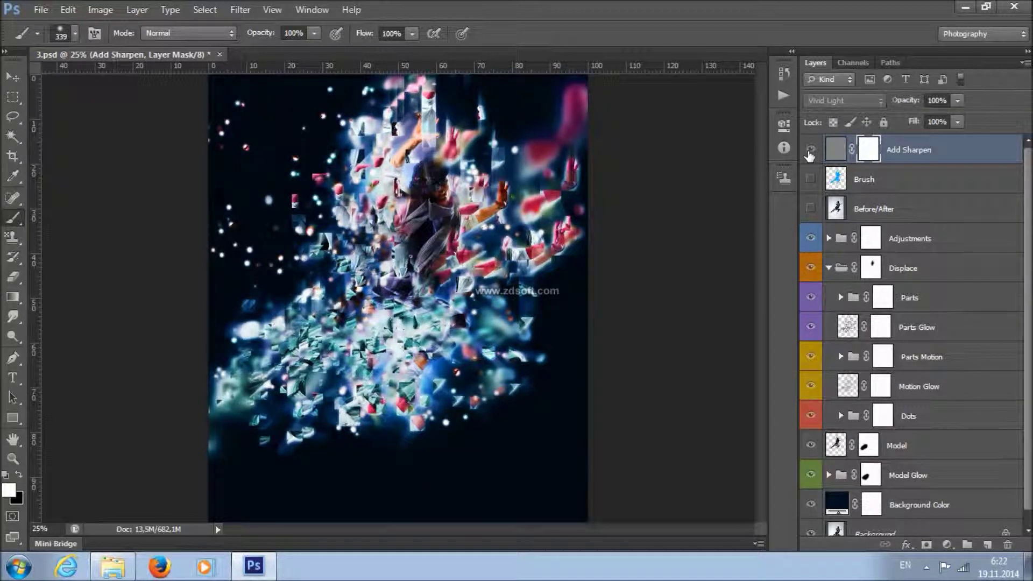
pyautogui.click(810, 149)
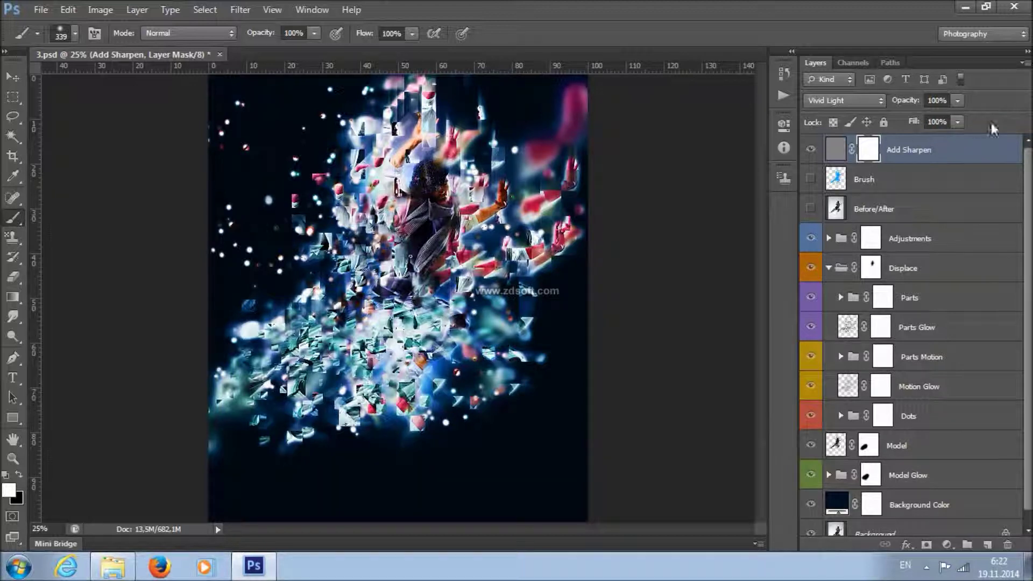
# Duplicate the Add Sharpen layer as Add Sharpen copy and hide the duplicate.
pyautogui.rightClick(981, 150)
pyautogui.click(864, 74)
pyautogui.press('Return')
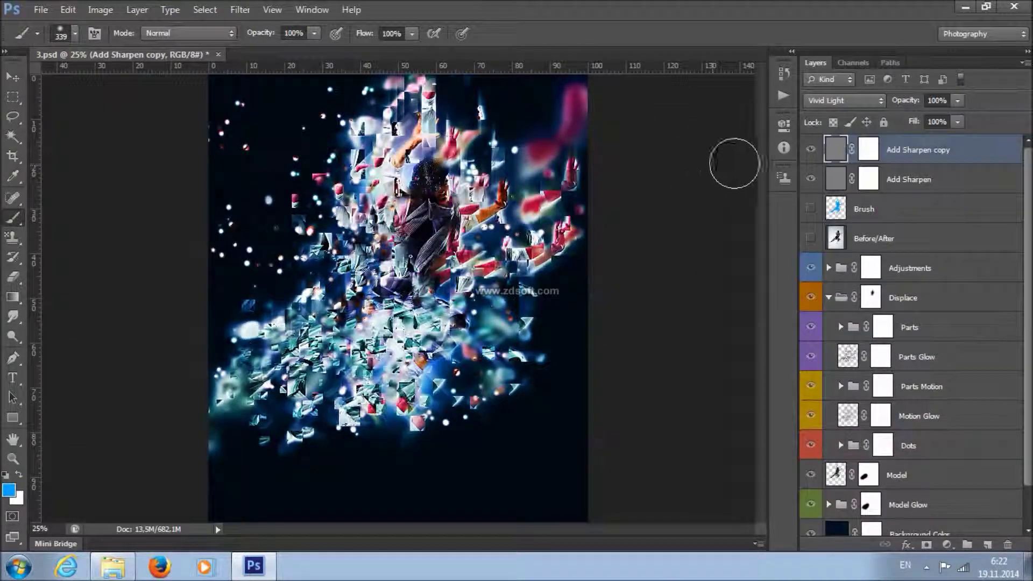
pyautogui.click(811, 150)
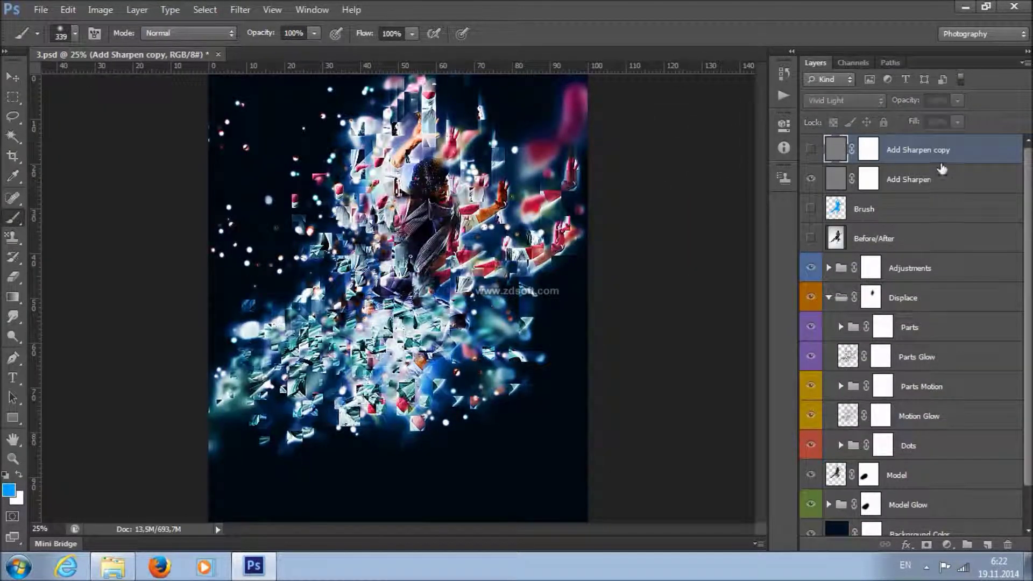
# Select the original Add Sharpen layer and show its opacity slider without changing the value.
pyautogui.click(944, 171)
pyautogui.click(957, 100)
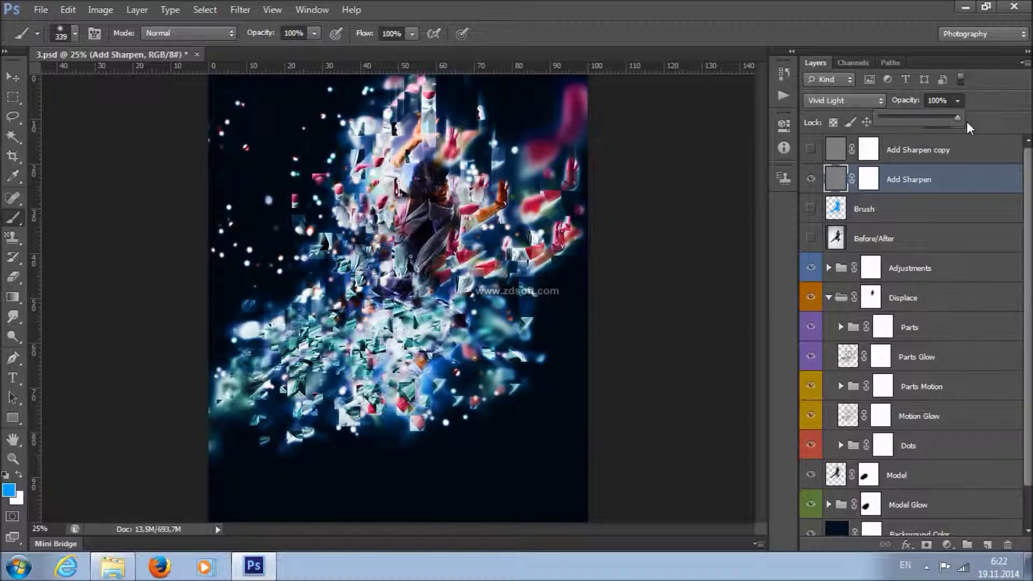
pyautogui.click(898, 59)
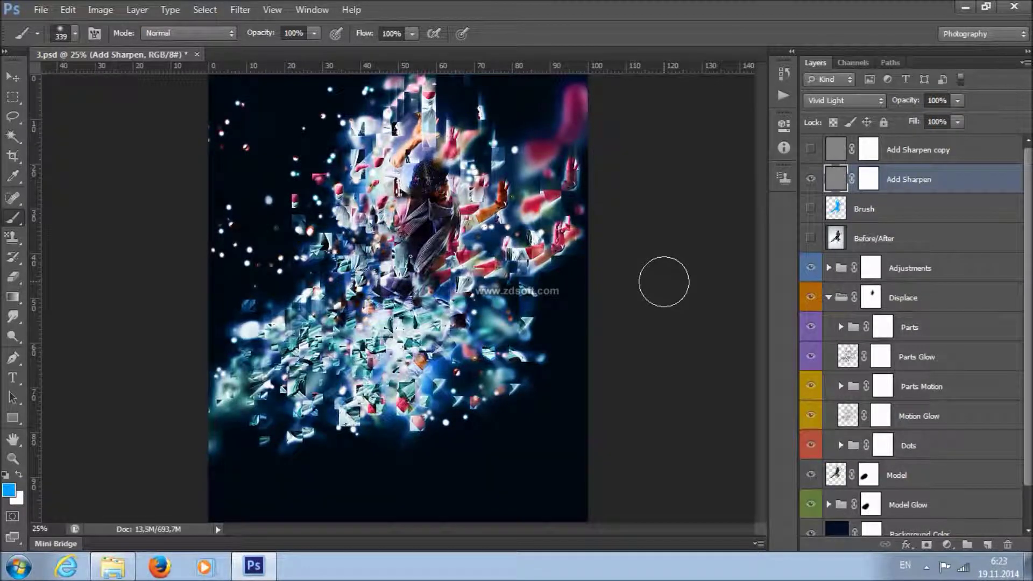